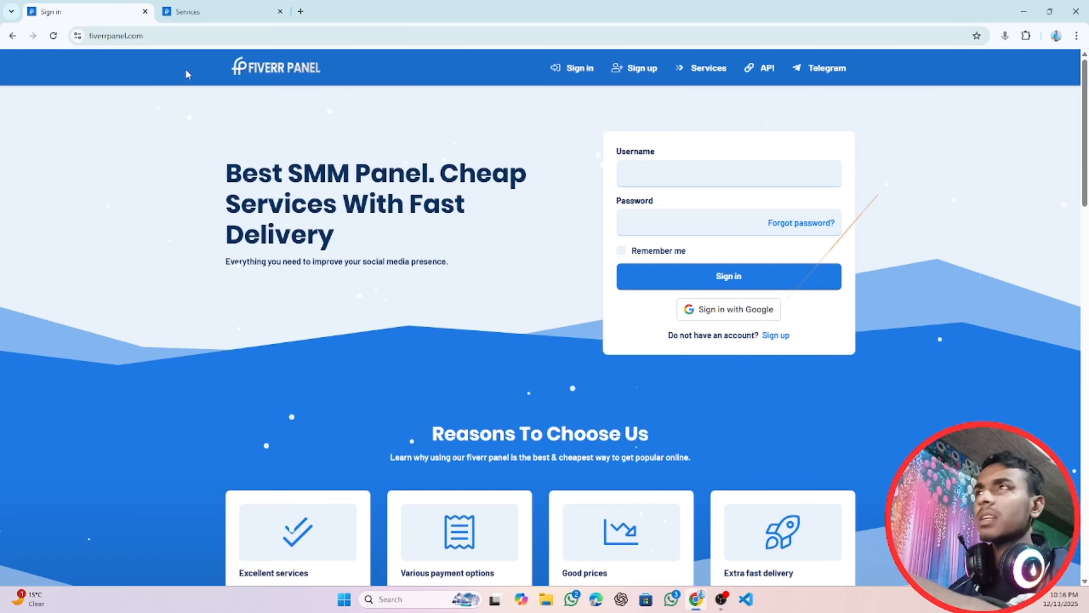
# Switch from the home page to the open Services page and postpone the split view suggestion.
pyautogui.scroll(-2, 671, 232)
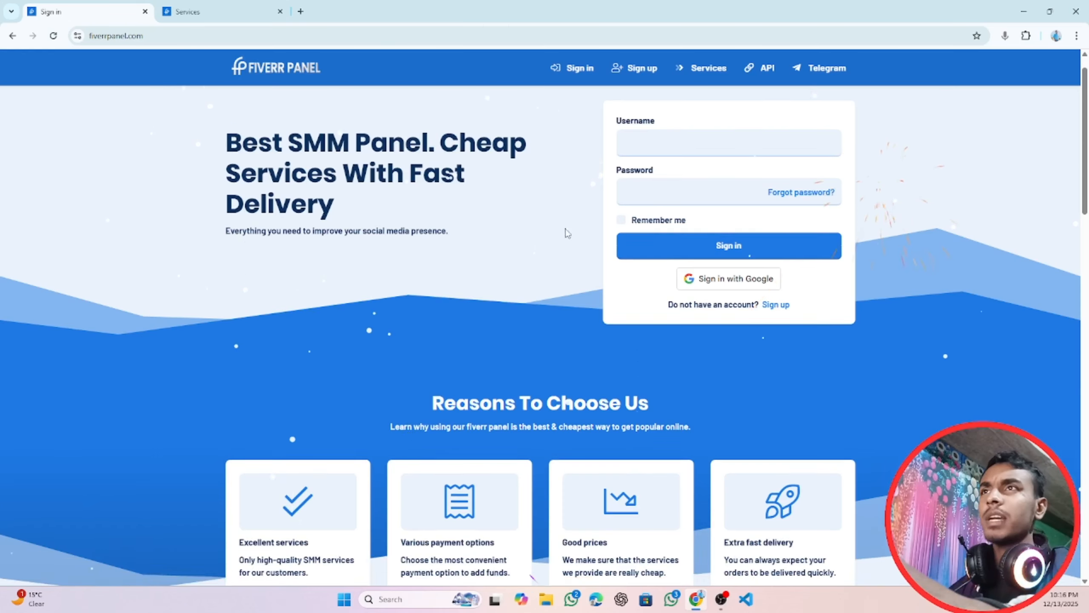
pyautogui.scroll(2, 564, 232)
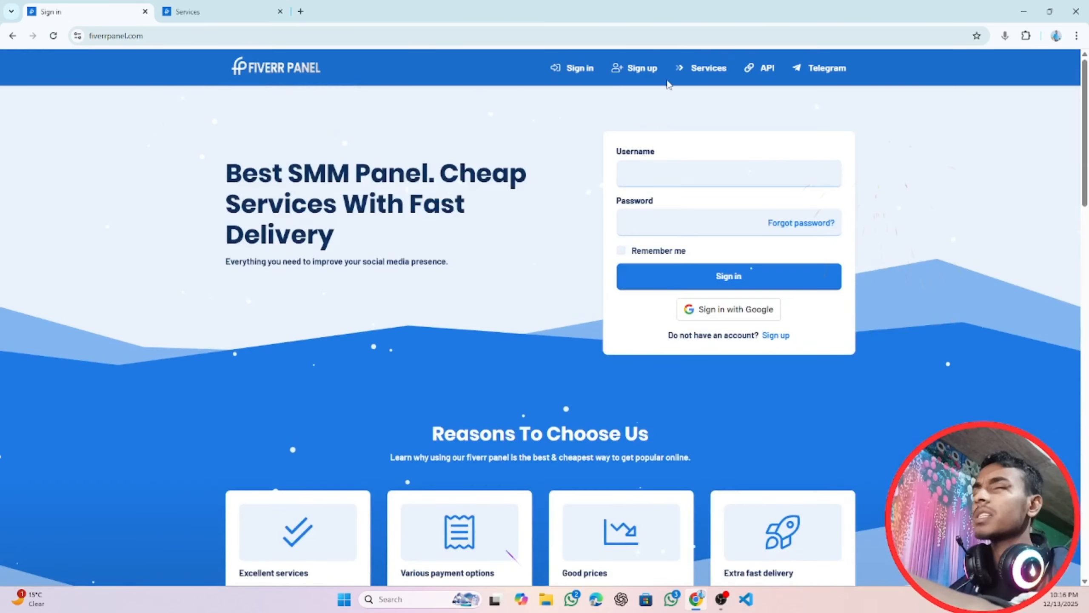
pyautogui.click(202, 12)
pyautogui.click(134, 6)
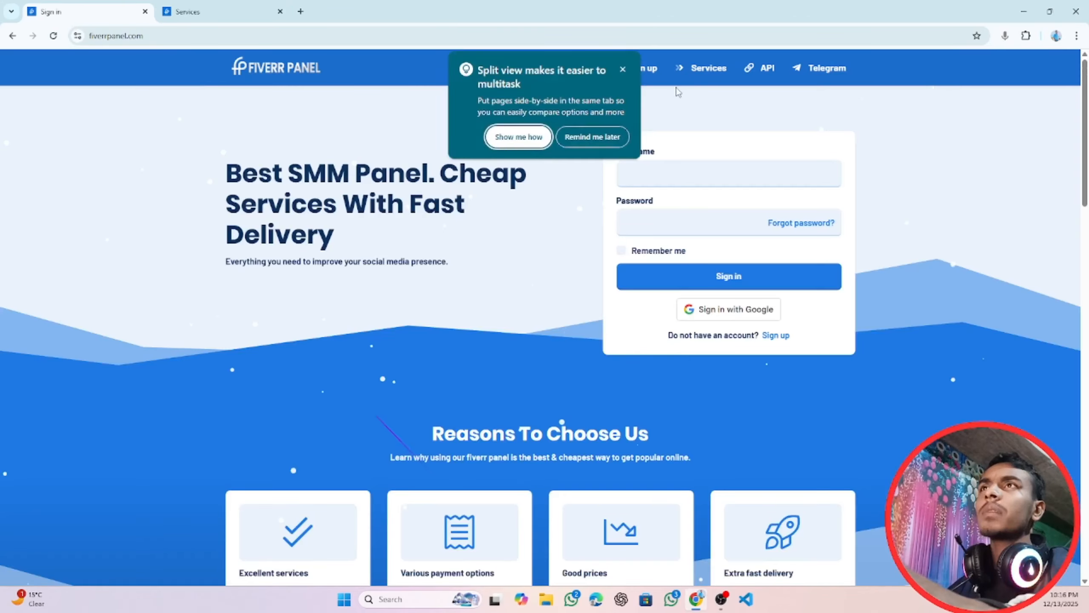
pyautogui.click(217, 6)
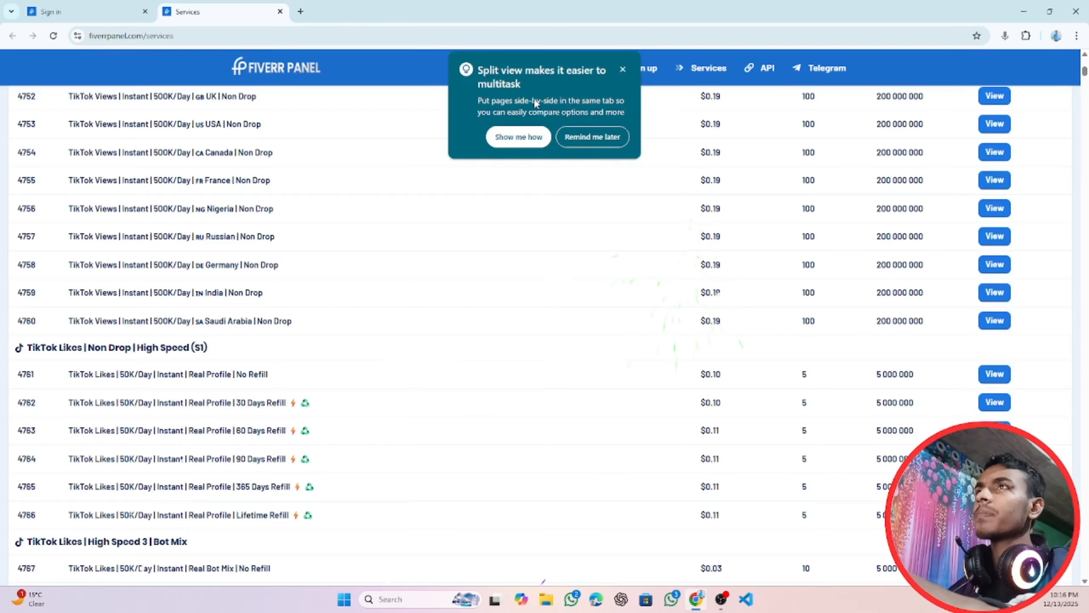
pyautogui.click(598, 136)
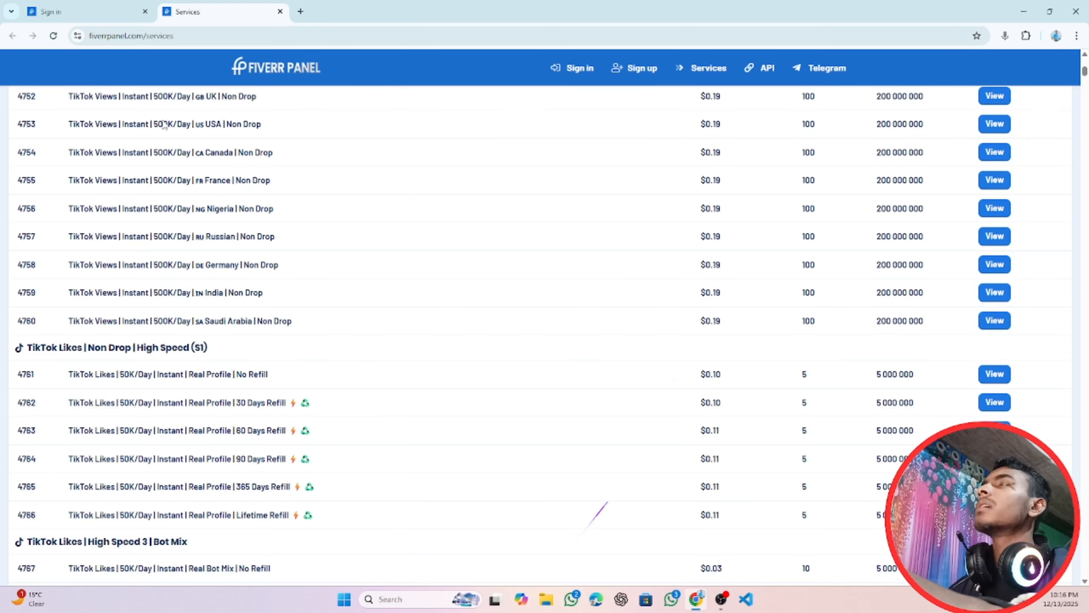
# Check the 1-year Canva Premium package and its rate at the start of the service list.
pyautogui.scroll(20, 452, 126)
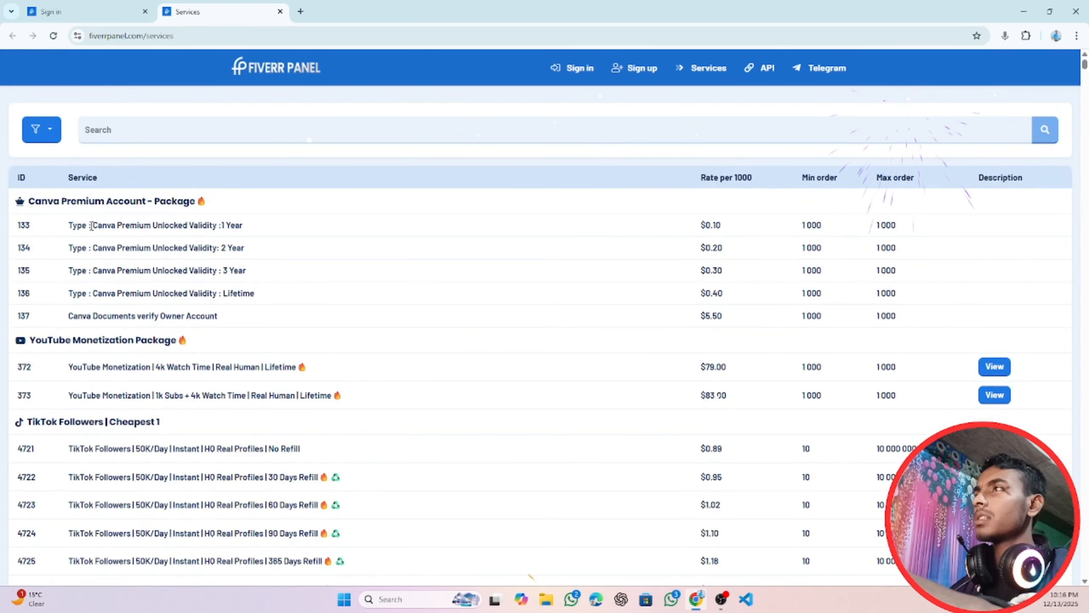
pyautogui.moveTo(91, 225); pyautogui.dragTo(242, 225)
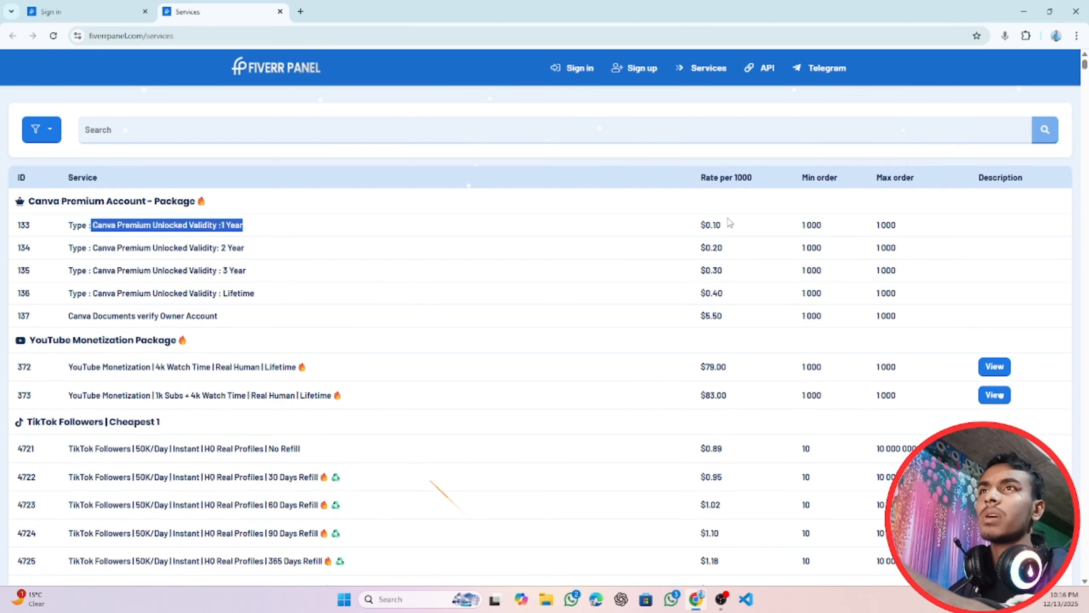
pyautogui.moveTo(698, 225); pyautogui.dragTo(727, 228)
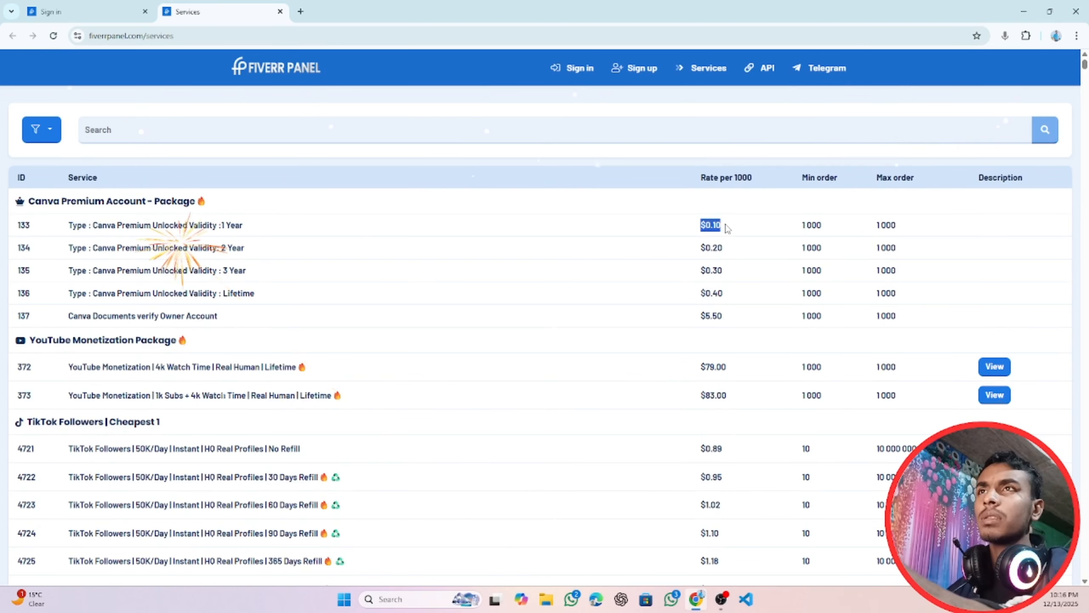
pyautogui.click(711, 226)
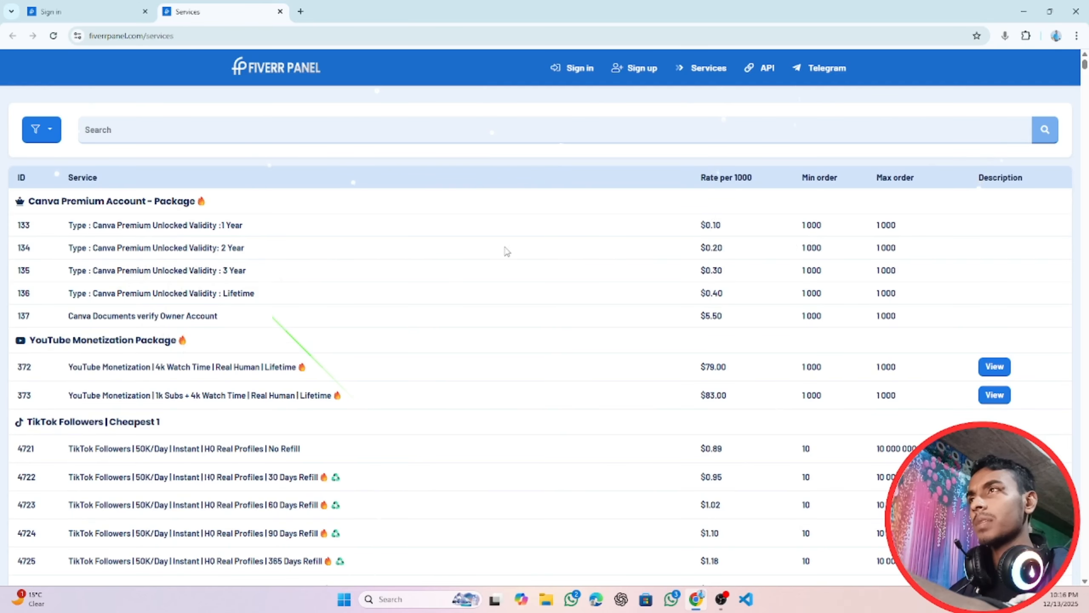
# Examine the YouTube monetization, TikTok and YouTube views categories in the service list with their rates.
pyautogui.scroll(-1, 133, 273)
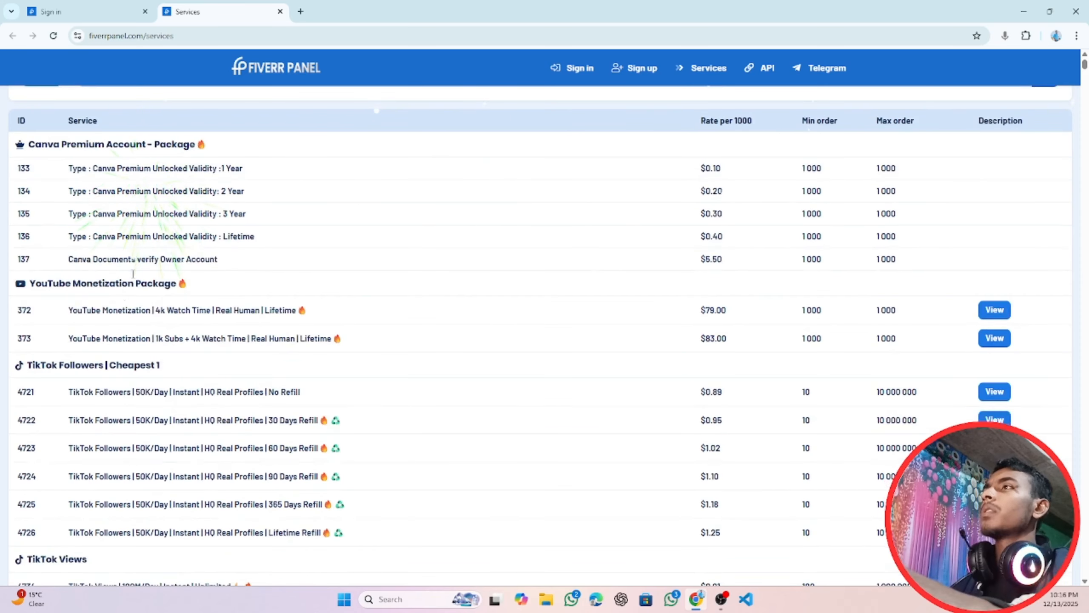
pyautogui.scroll(-2, 79, 376)
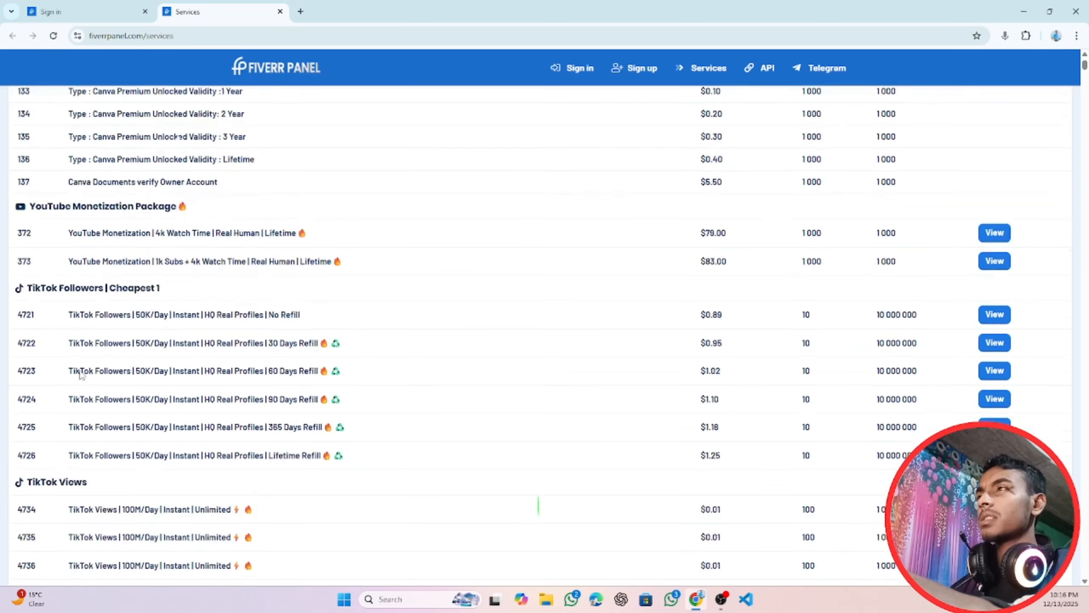
pyautogui.scroll(-8, 63, 429)
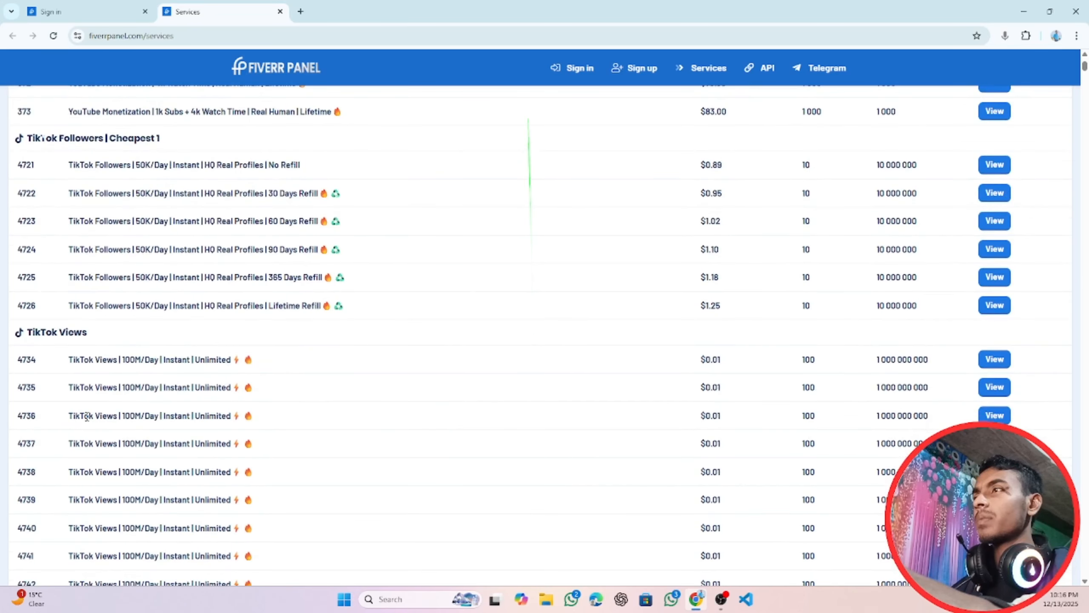
pyautogui.scroll(-13, 109, 395)
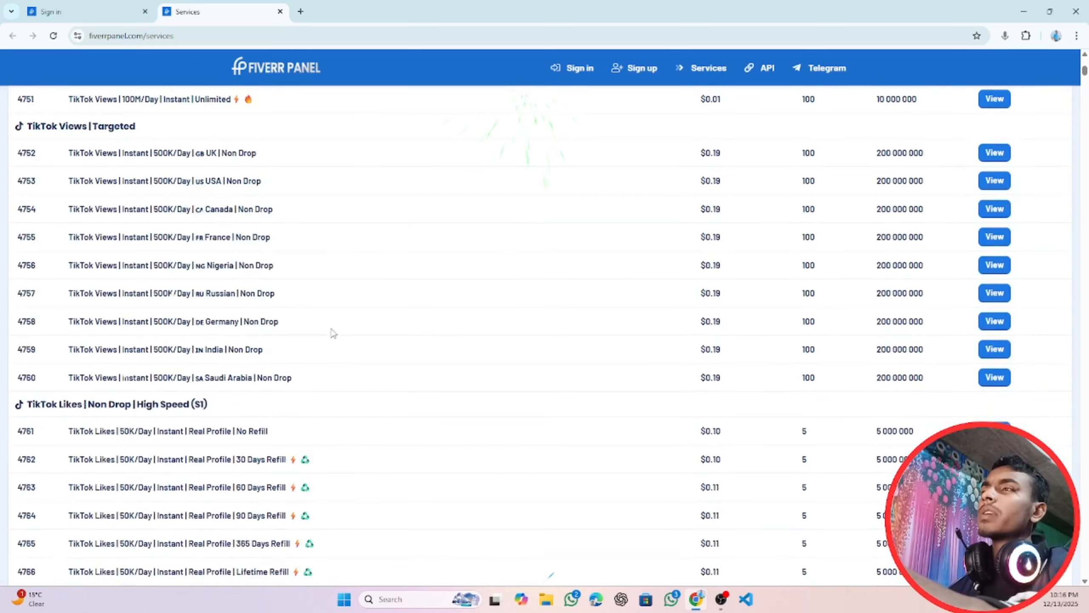
pyautogui.scroll(-15, 76, 334)
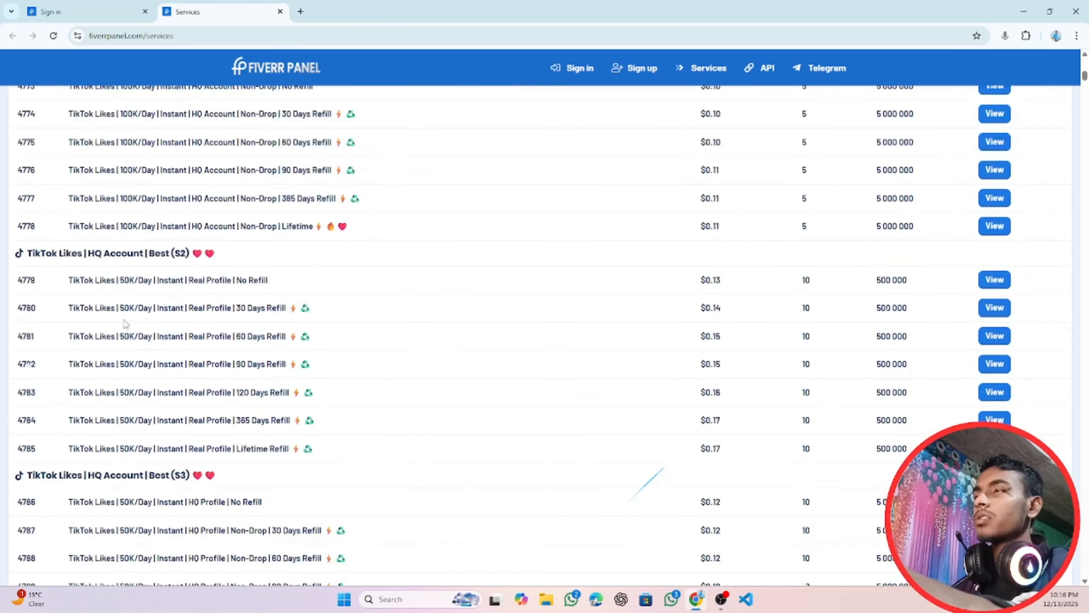
pyautogui.scroll(-11, 282, 305)
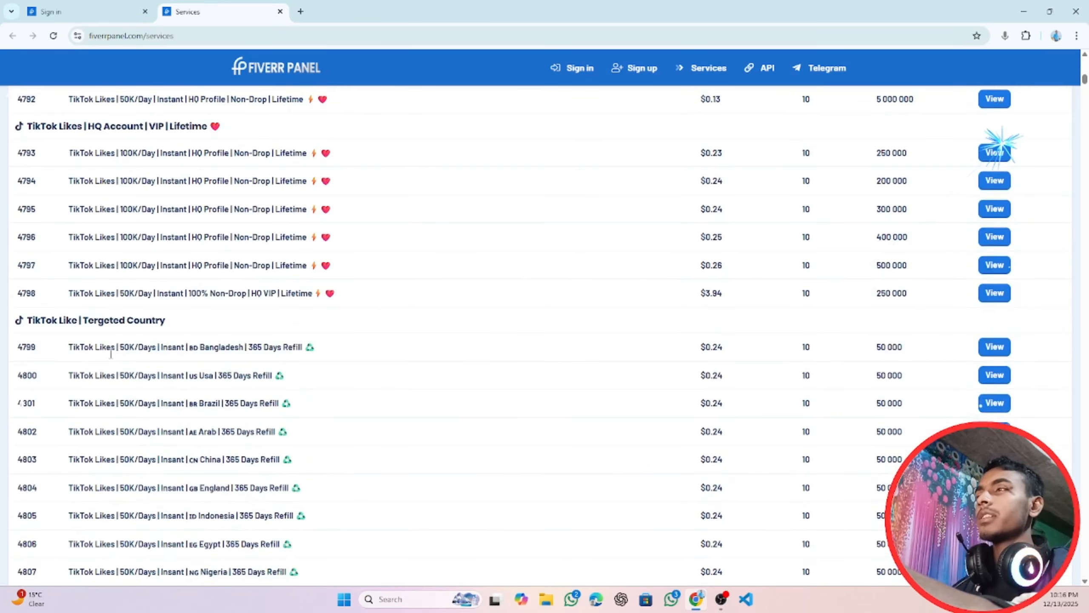
pyautogui.scroll(-18, 117, 351)
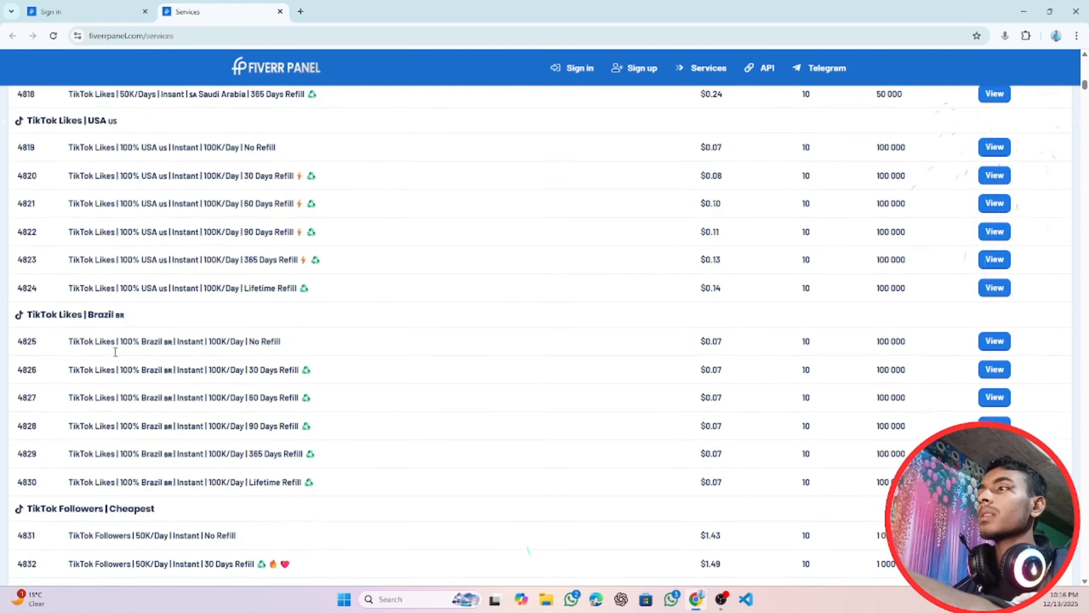
pyautogui.scroll(-20, 116, 346)
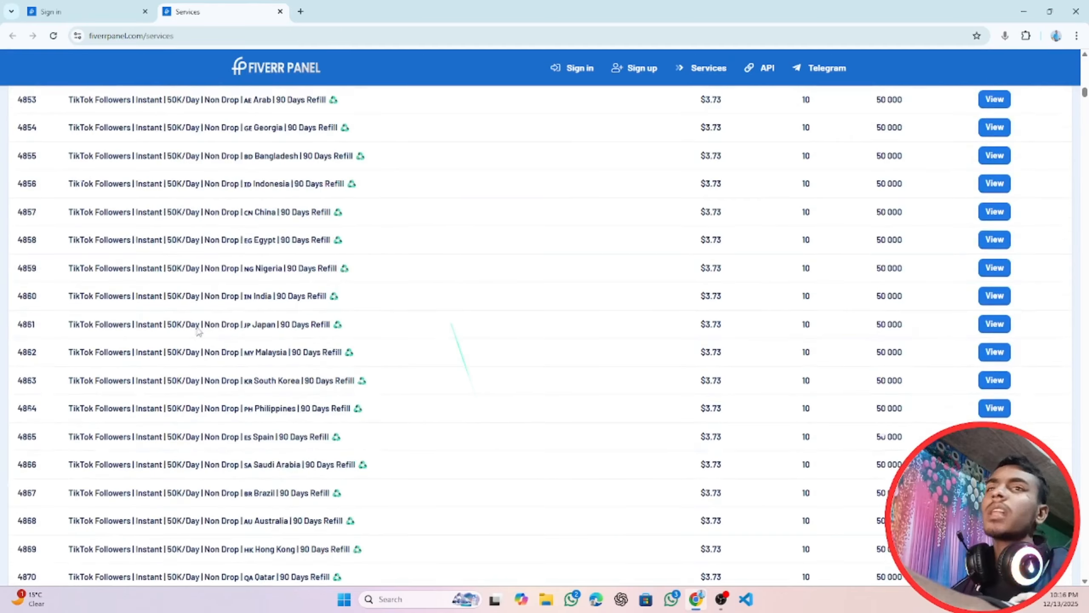
pyautogui.scroll(-8, 107, 346)
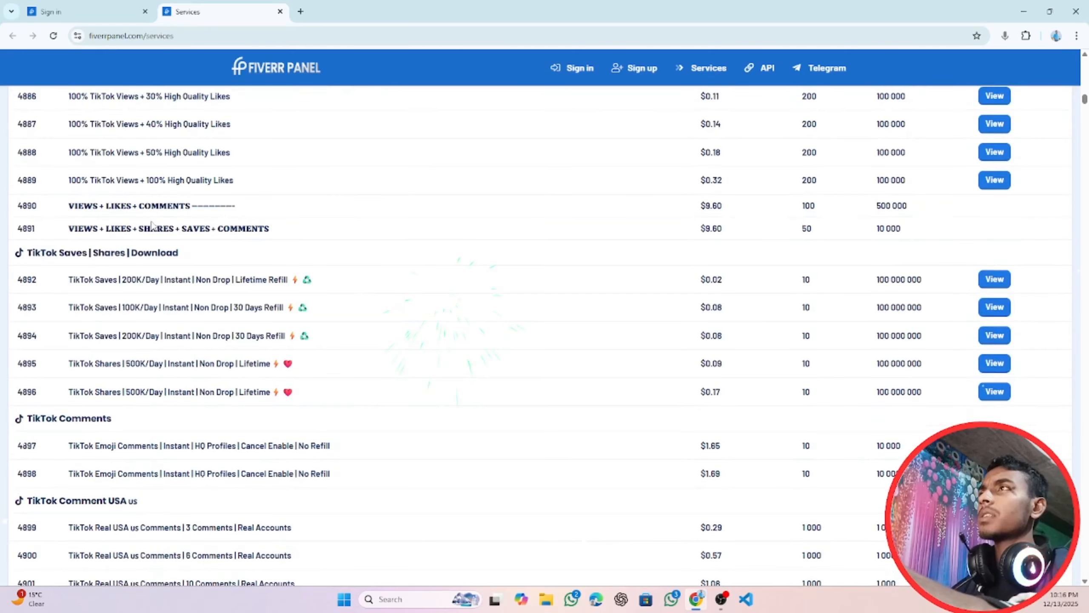
pyautogui.scroll(-7, 87, 358)
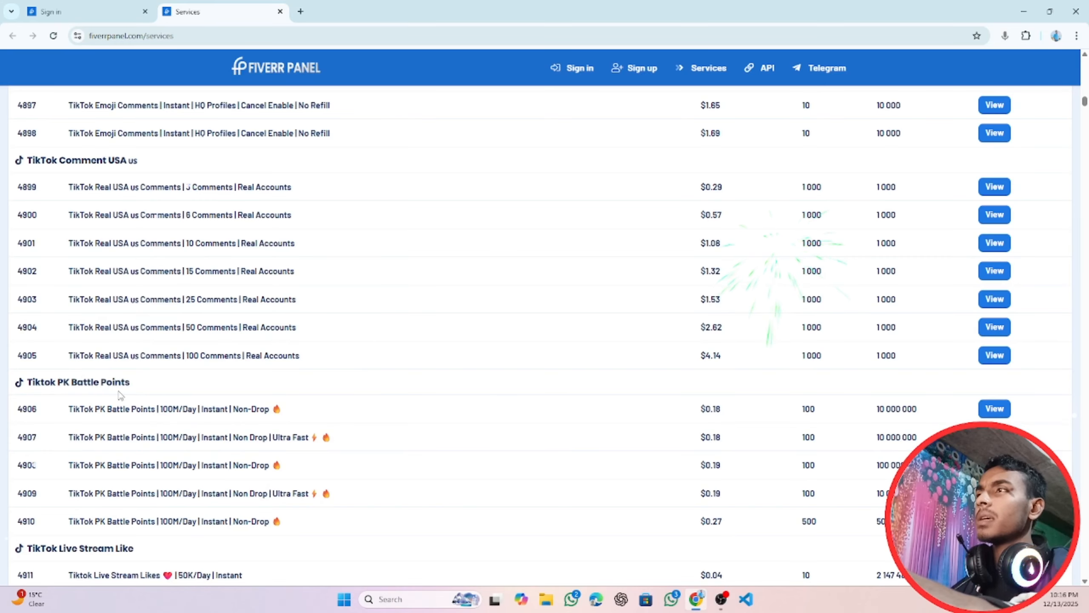
pyautogui.scroll(-20, 123, 380)
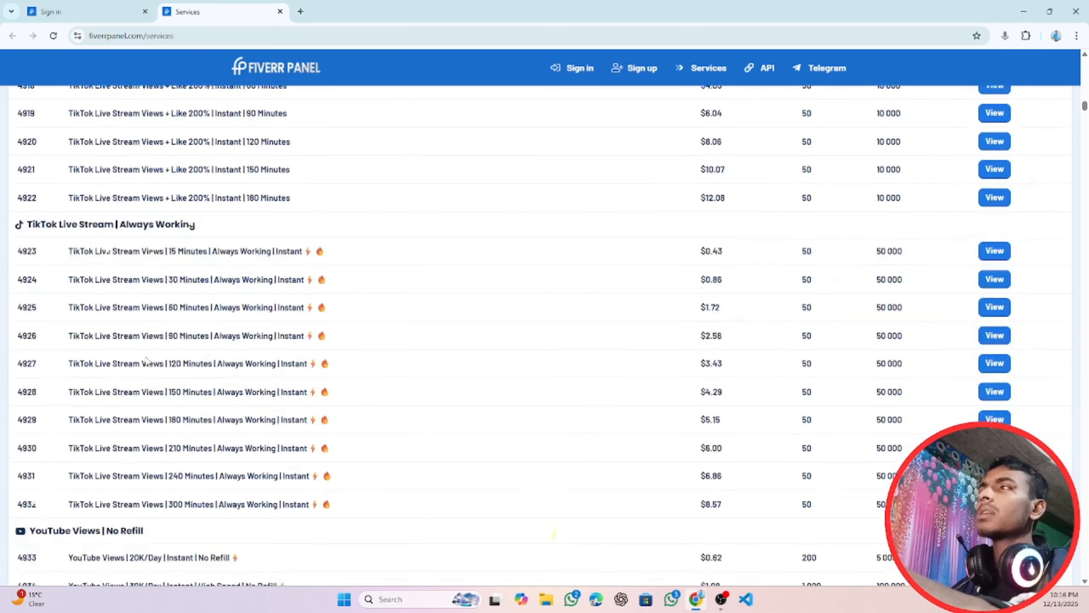
pyautogui.scroll(-5, 149, 350)
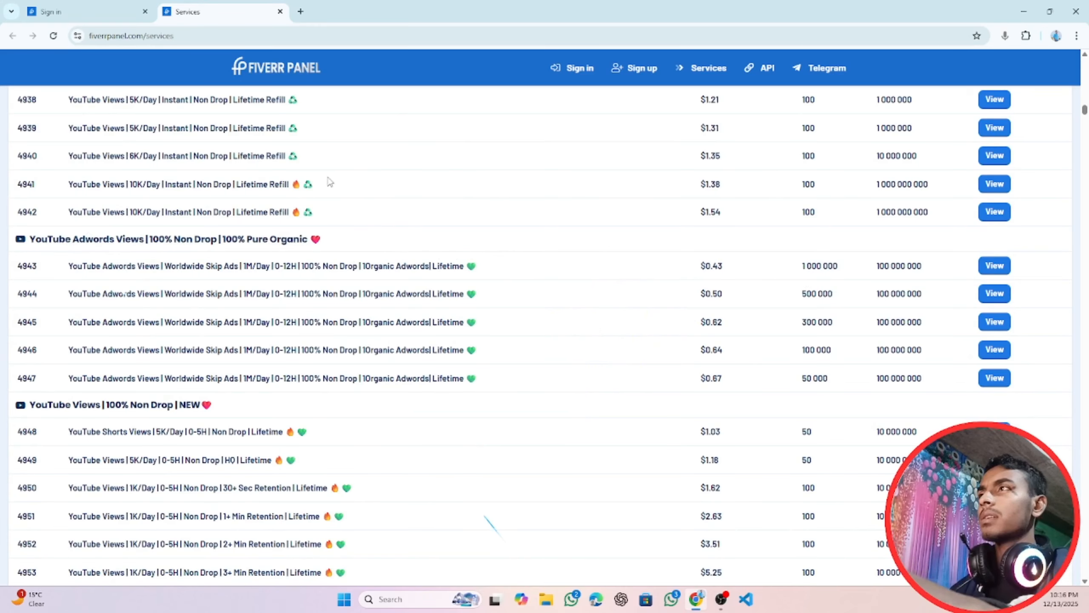
# Return to the home page and check the username and password fields of its sign-in form.
pyautogui.click(102, 8)
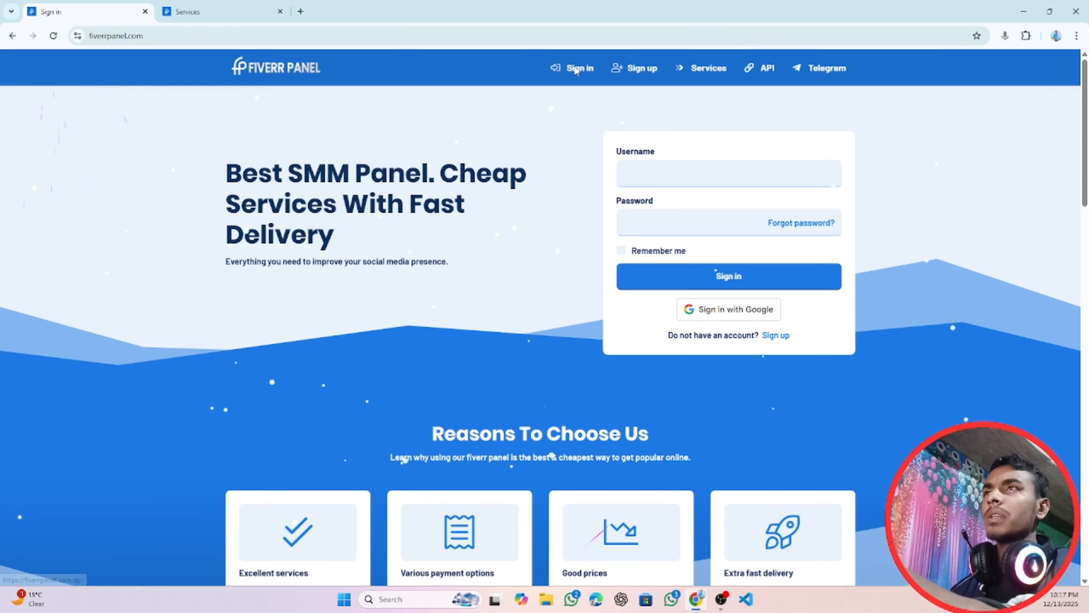
pyautogui.click(637, 175)
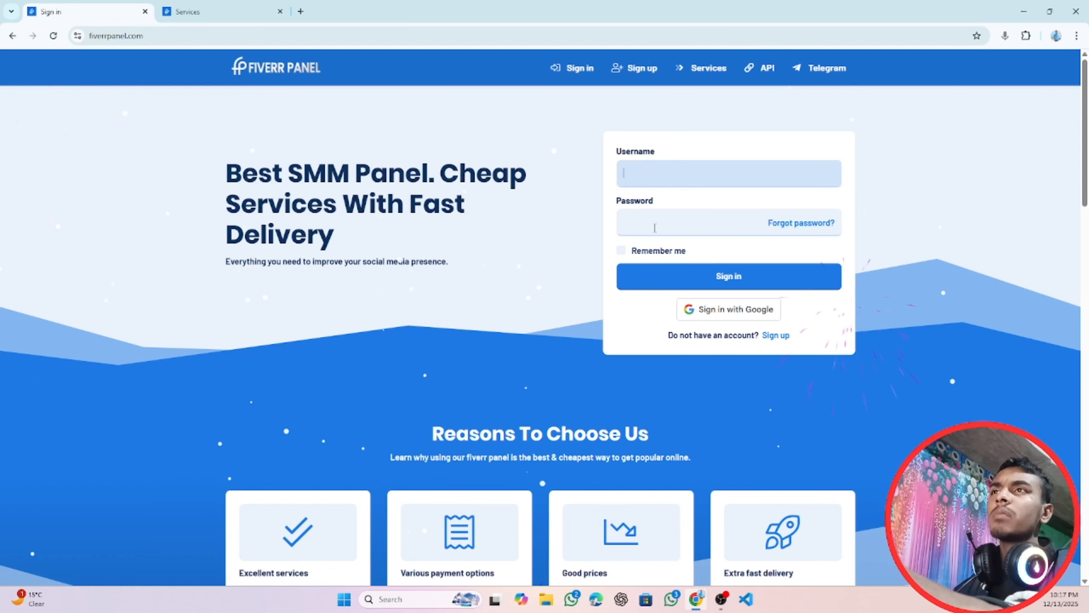
pyautogui.click(655, 221)
pyautogui.click(673, 212)
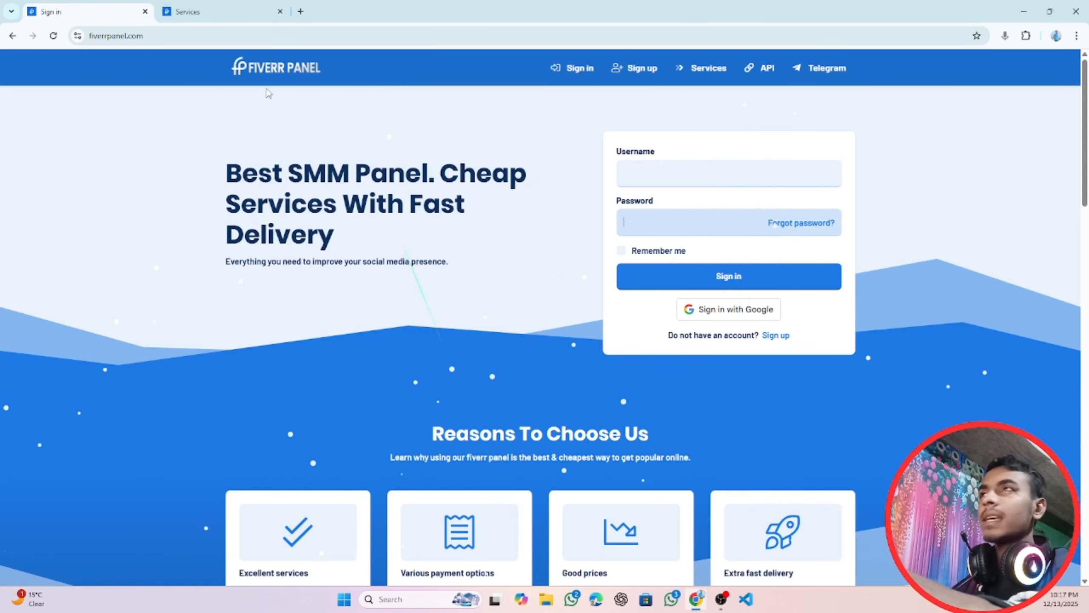
# Open the developer tools with the Samsung Galaxy S8+ mobile preview and examine the home page's layout in it.
pyautogui.rightClick(210, 88)
pyautogui.press('Escape')
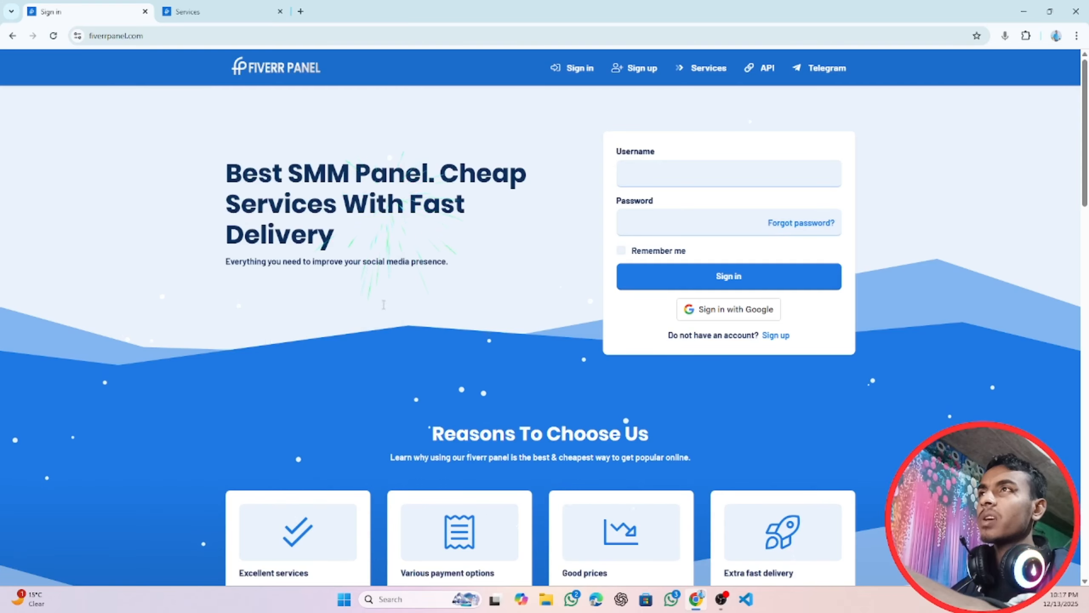
pyautogui.hotkey('ctrl', 'shift', 'c')
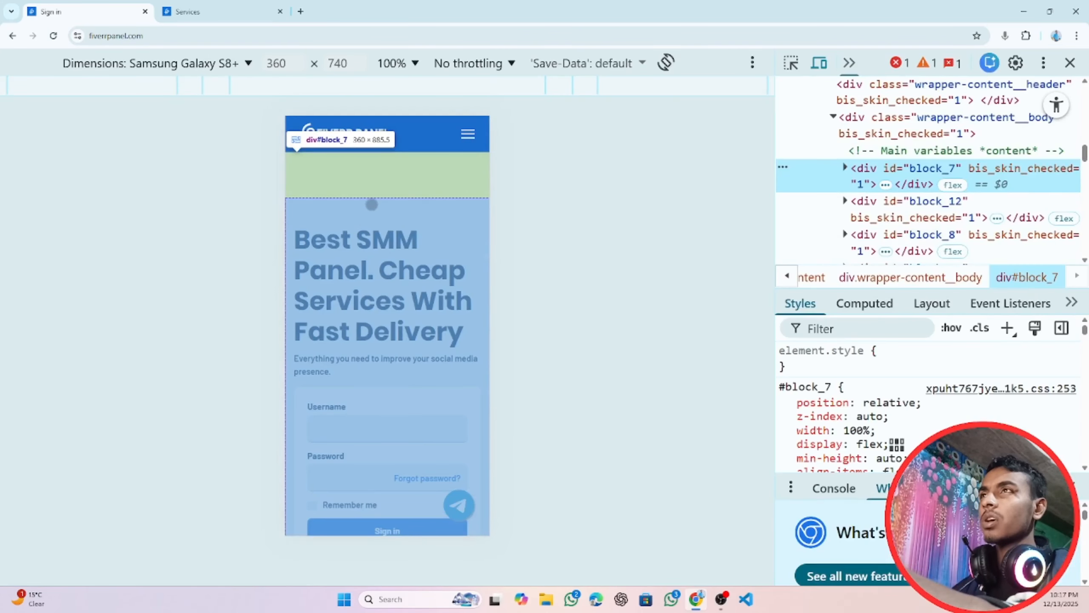
pyautogui.scroll(-10, 447, 191)
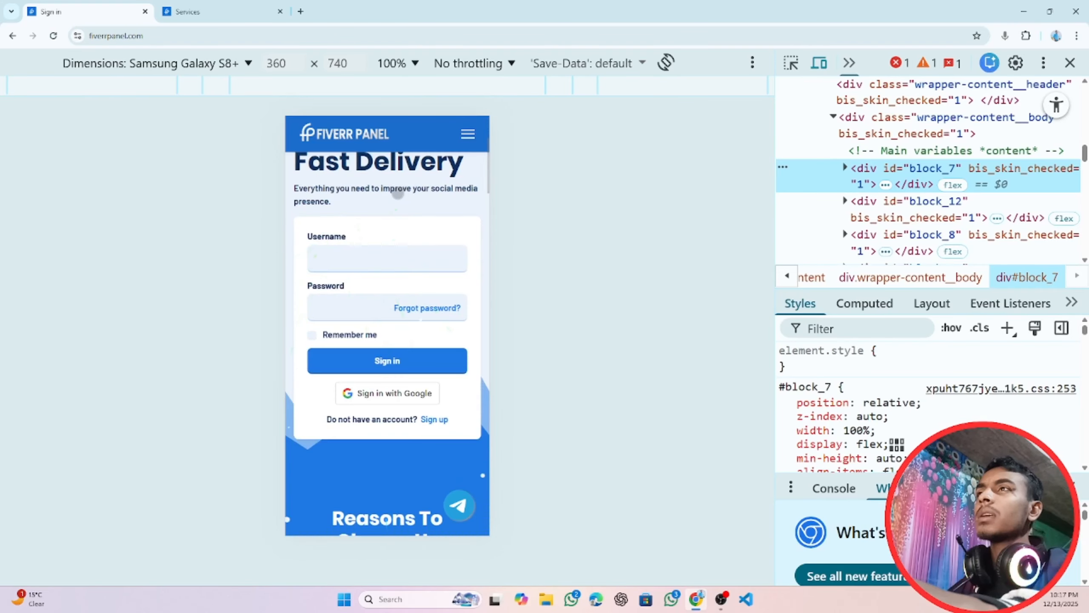
pyautogui.scroll(-7, 397, 193)
pyautogui.scroll(8, 398, 191)
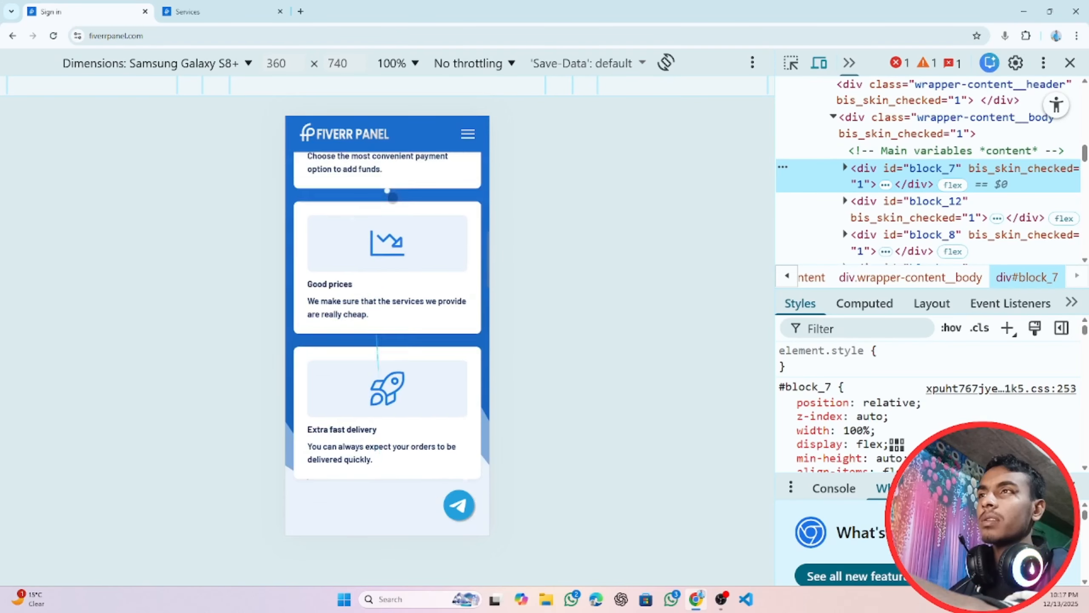
pyautogui.scroll(-2, 398, 189)
pyautogui.scroll(5, 398, 185)
pyautogui.scroll(8, 399, 185)
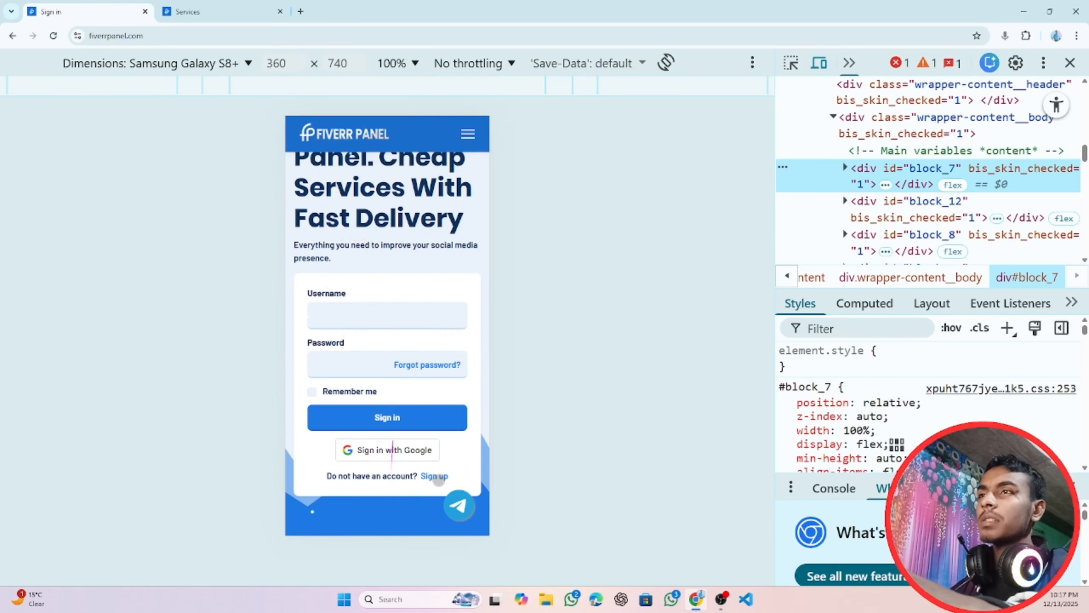
# Open the account sign-up page from the link beneath the sign-in form.
pyautogui.click(459, 472)
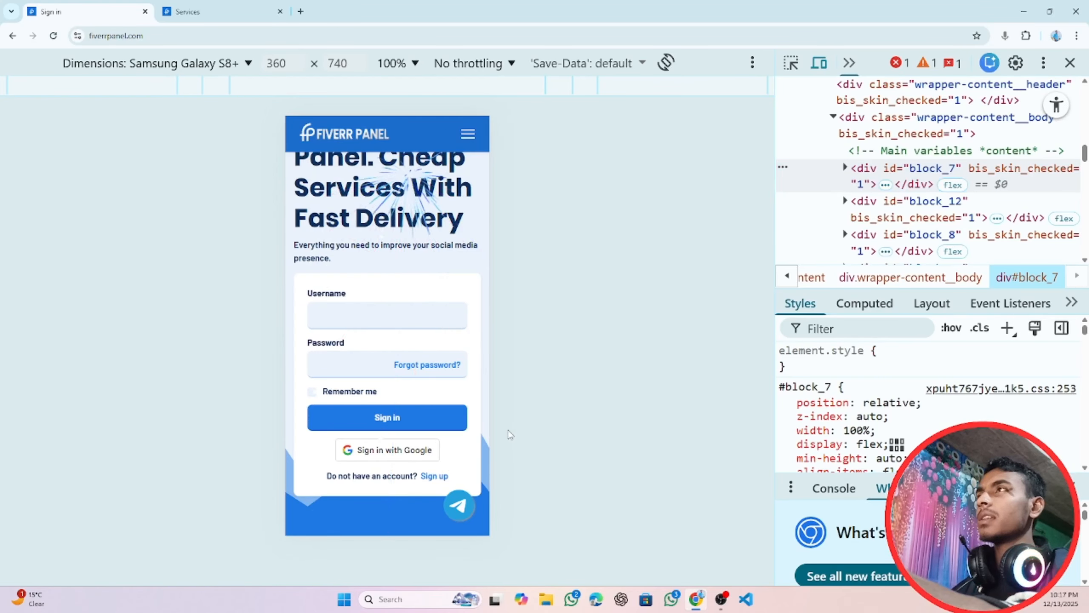
pyautogui.scroll(-3, 377, 268)
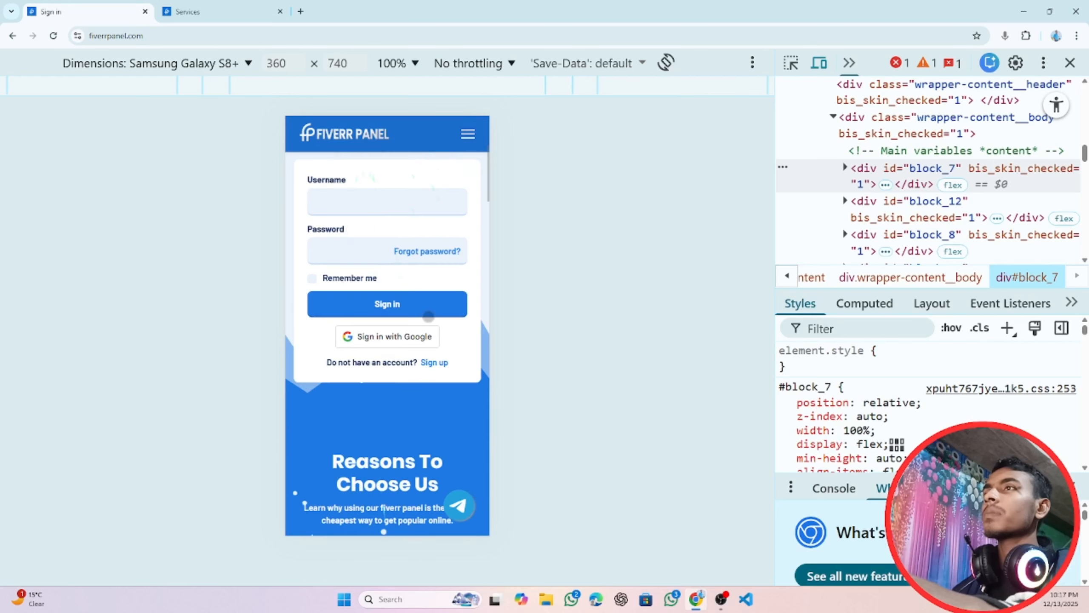
pyautogui.click(434, 363)
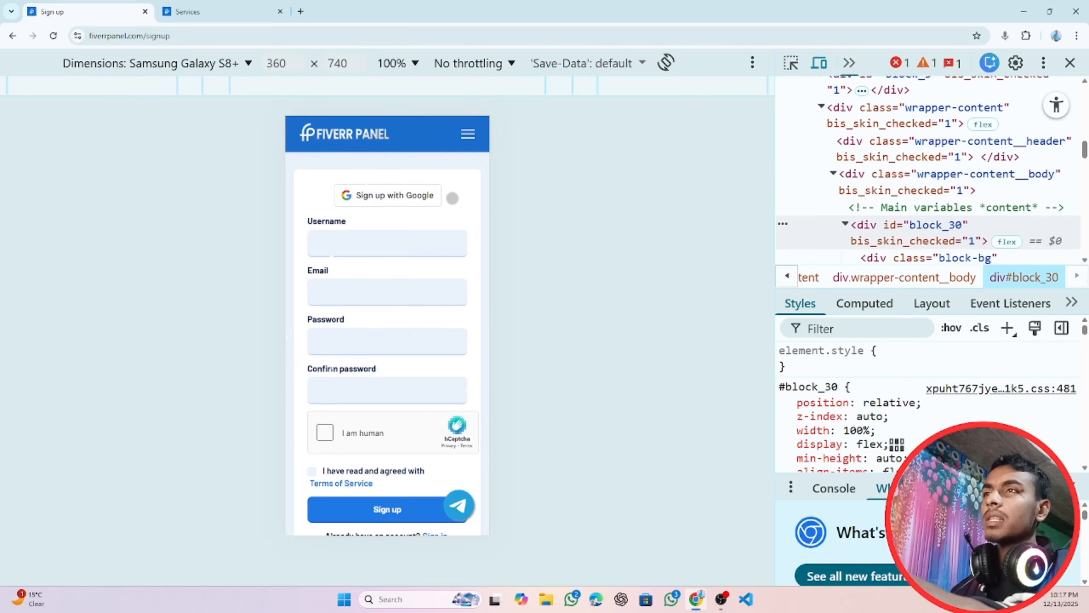
# Enter skillworldhub as the username in the sign-up form and close the developer tools.
pyautogui.click(361, 243)
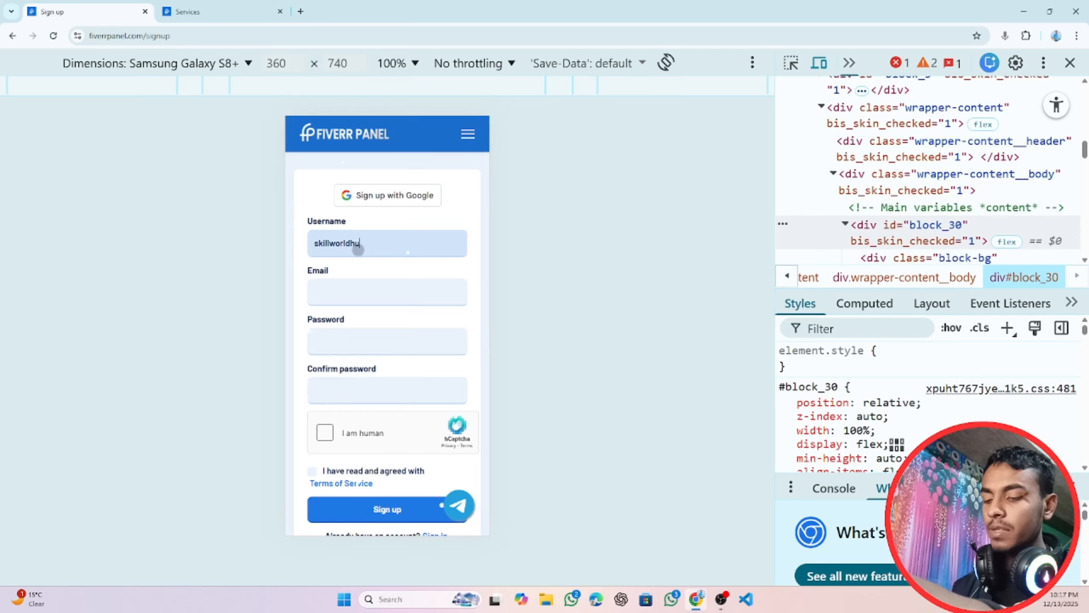
pyautogui.write('b')
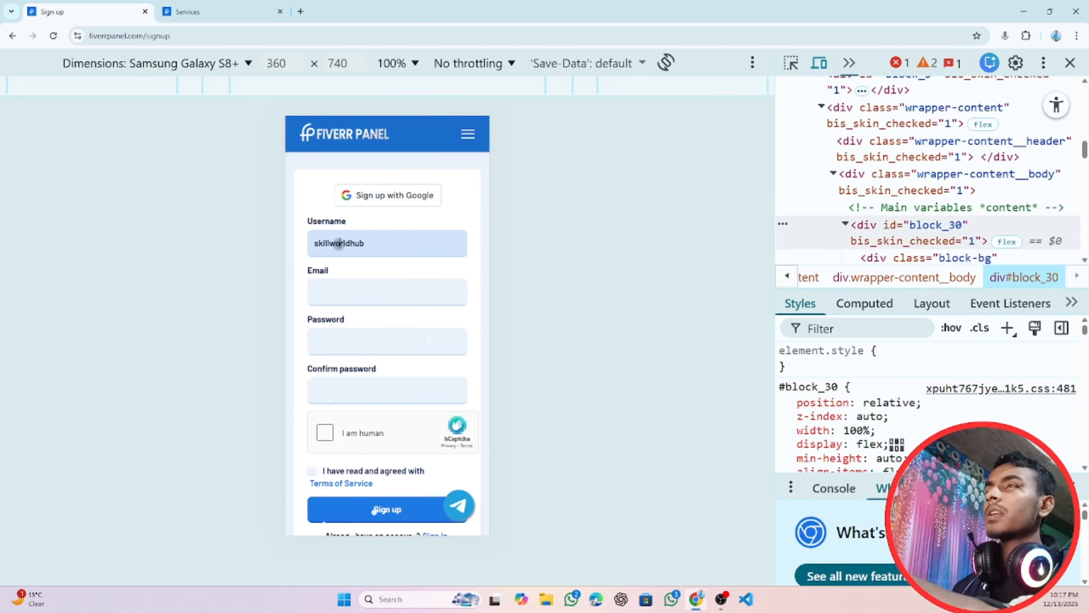
pyautogui.click(1071, 63)
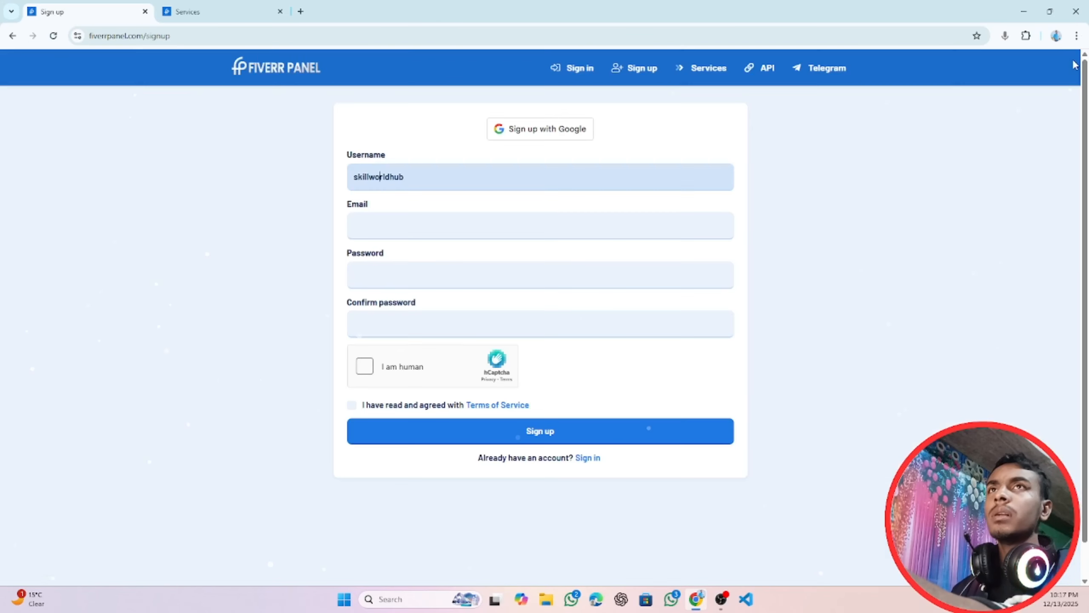
# Reselect the entered username in the sign-up form and fill in the account's e-mail address from the saved suggestion.
pyautogui.doubleClick(392, 177)
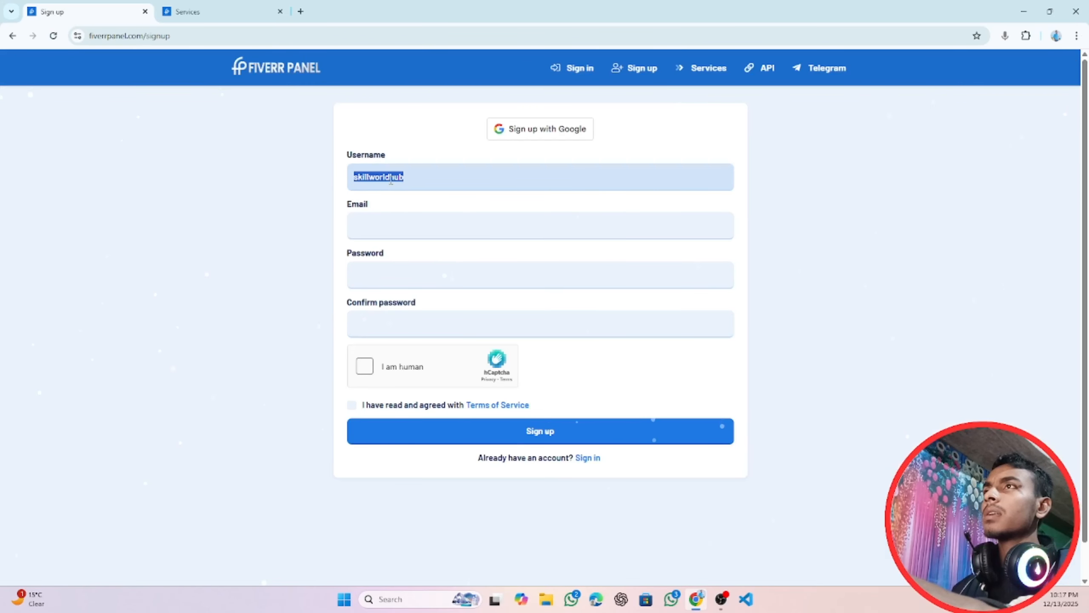
pyautogui.click(391, 177)
pyautogui.doubleClick(395, 177)
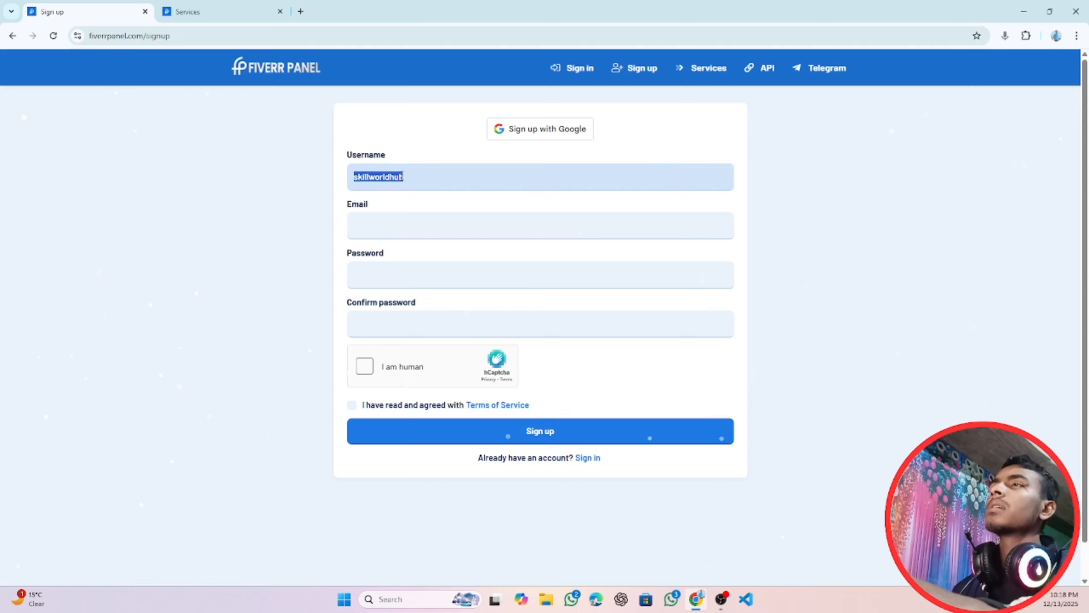
pyautogui.click(387, 226)
pyautogui.click(444, 258)
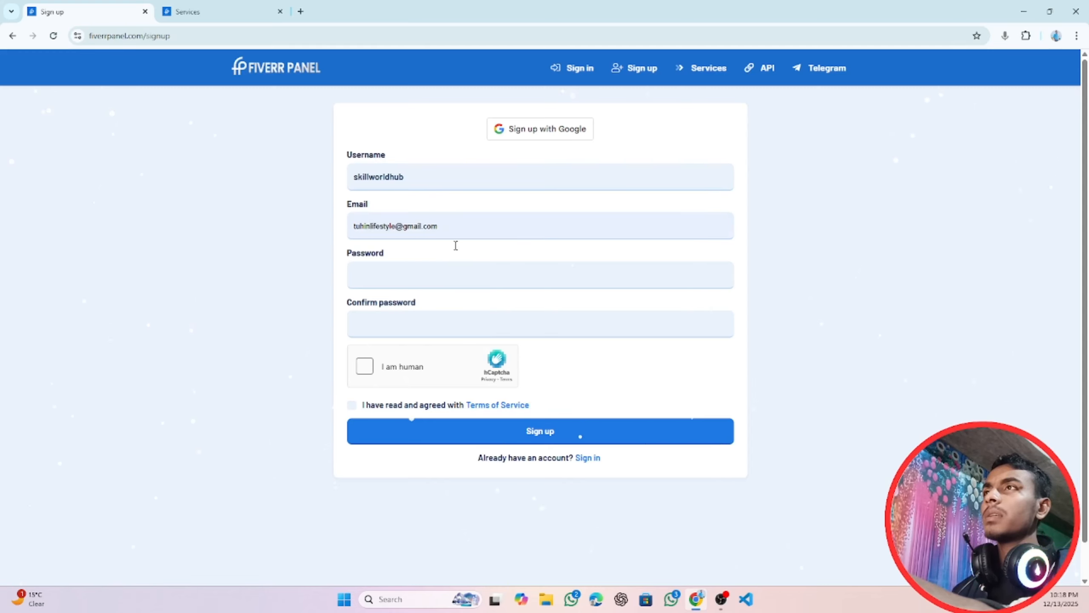
# Enter the account password and repeat it in the confirmation field of the sign-up form.
pyautogui.click(386, 272)
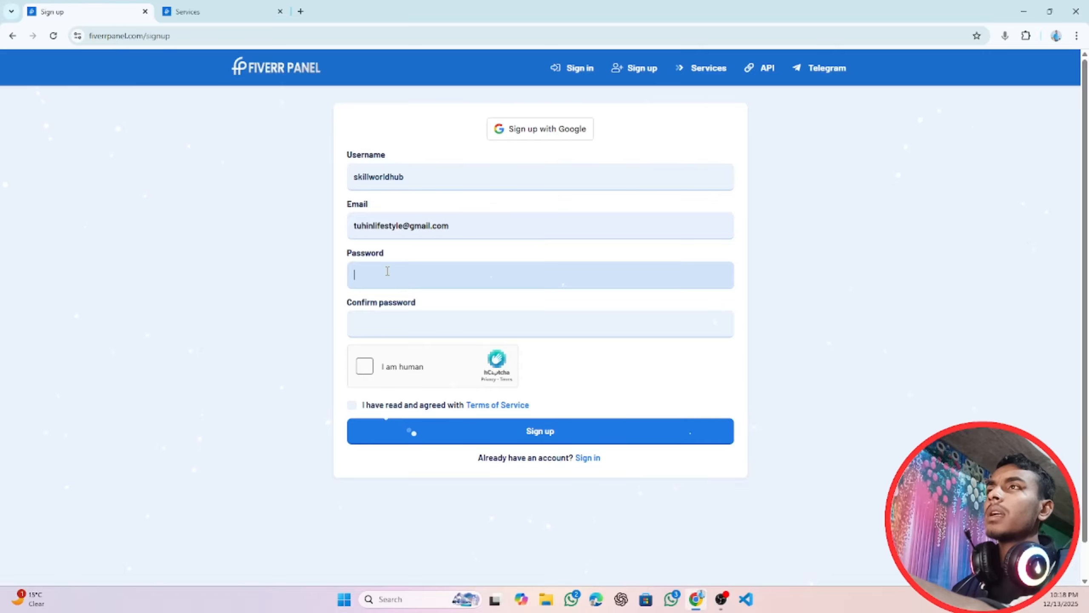
pyautogui.click(392, 328)
pyautogui.hotkey('ctrl', 'v')
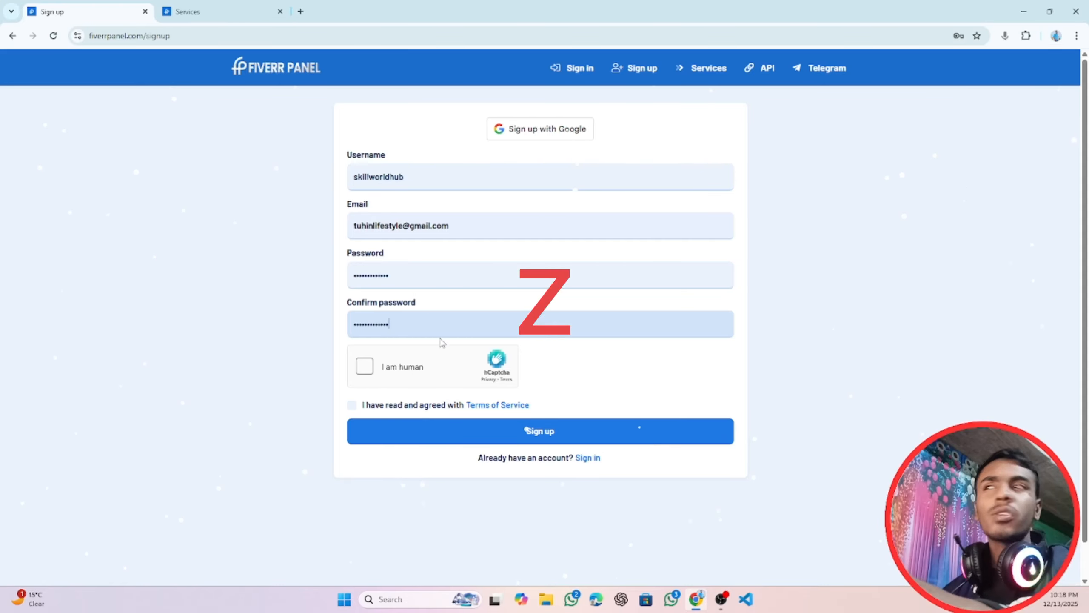
# Complete the human check, accept the Terms of Service and try to submit the sign-up form.
pyautogui.click(365, 369)
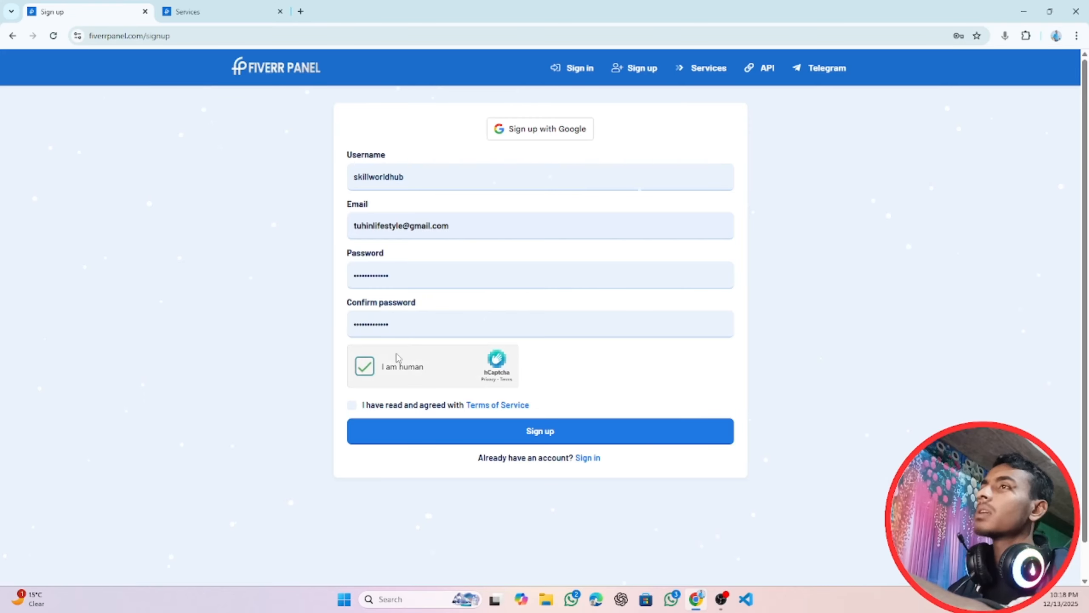
pyautogui.click(351, 406)
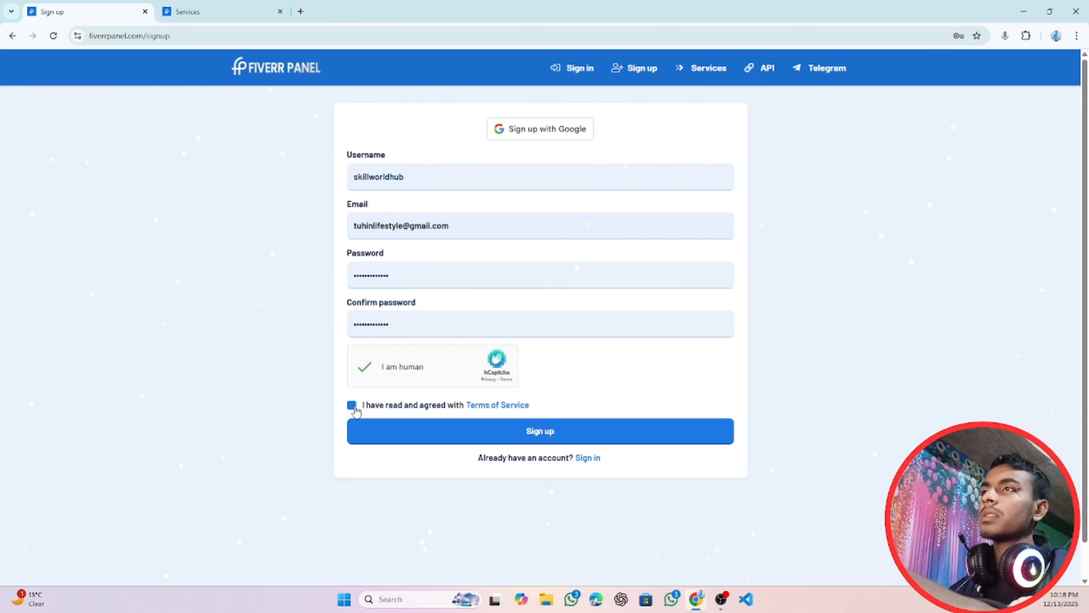
pyautogui.click(434, 435)
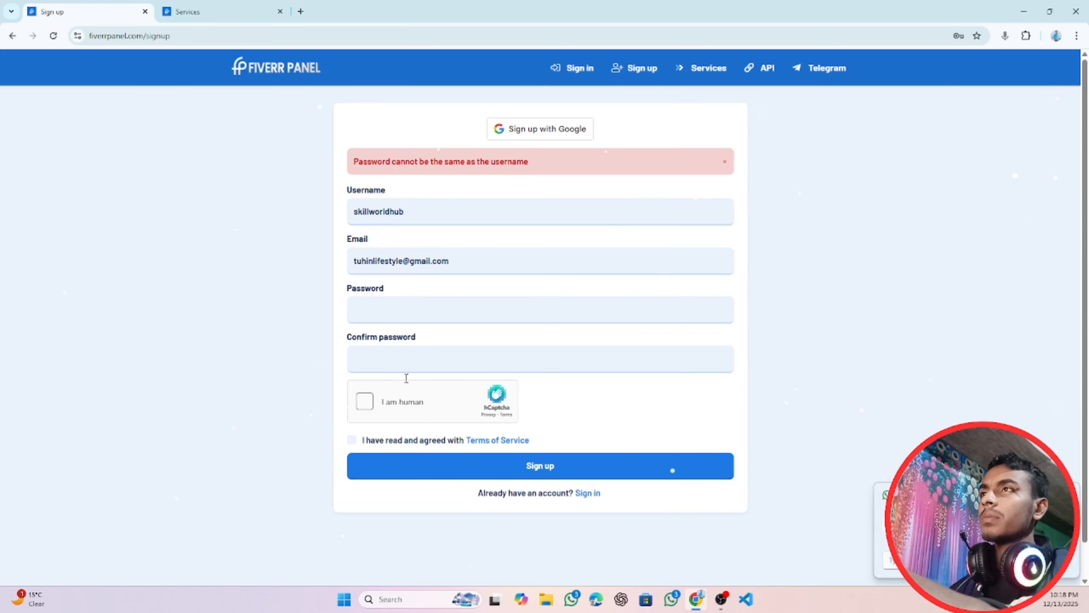
# Enter a password different from the username and the same password in the confirmation field.
pyautogui.click(392, 309)
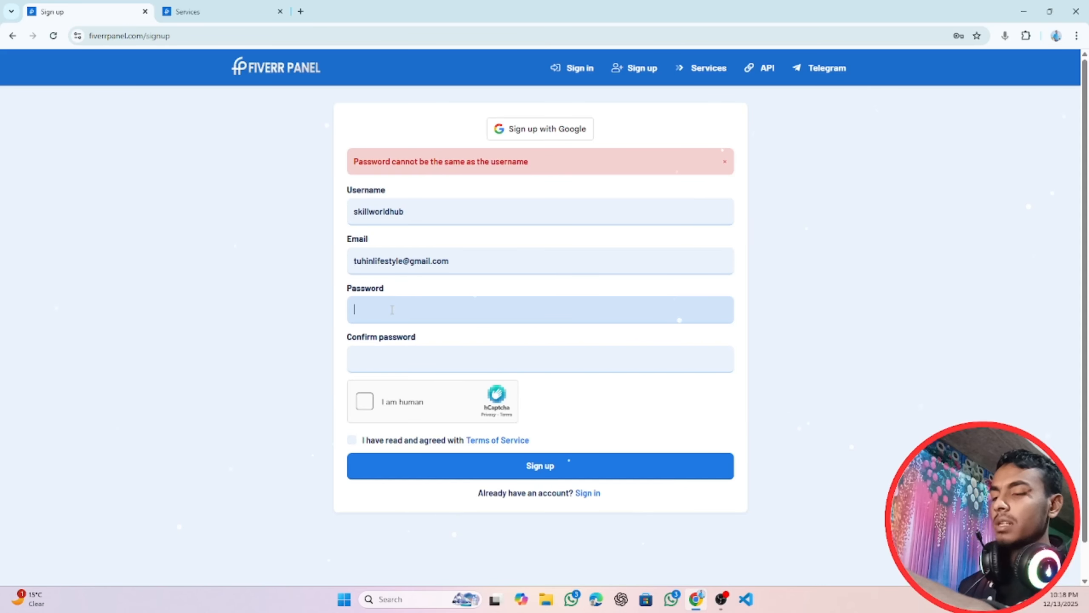
pyautogui.click(388, 360)
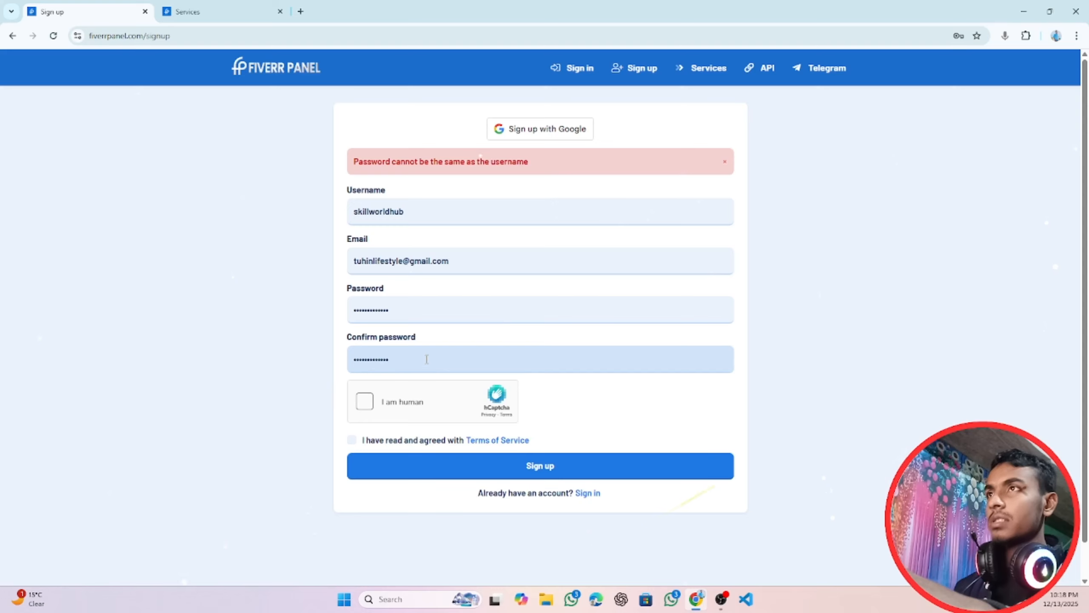
pyautogui.click(427, 307)
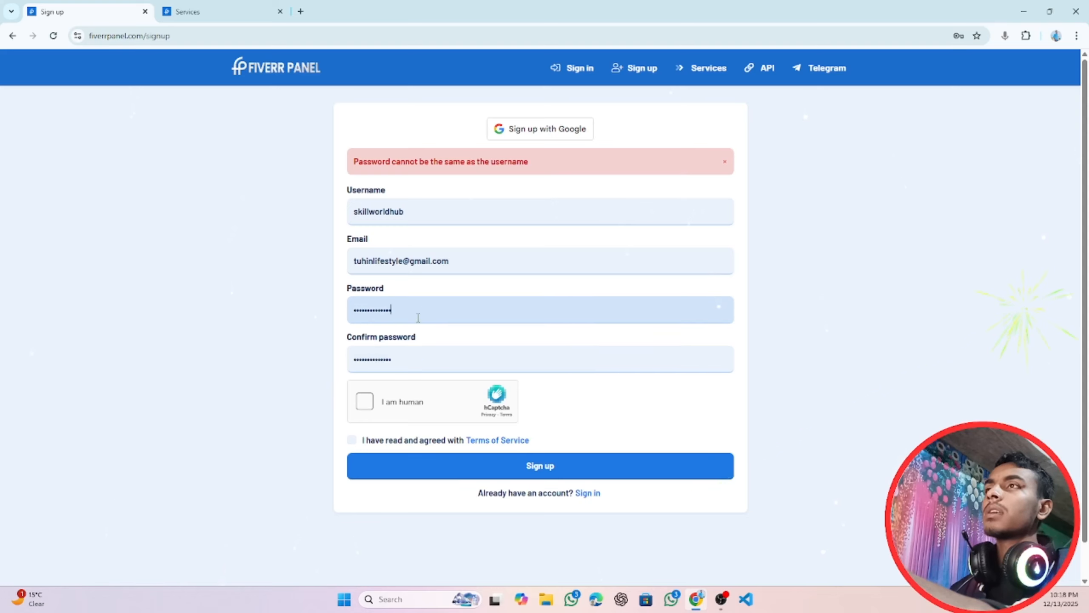
# Pass the human verification again, agree to the Terms of Service and submit the registration with the new password.
pyautogui.click(393, 399)
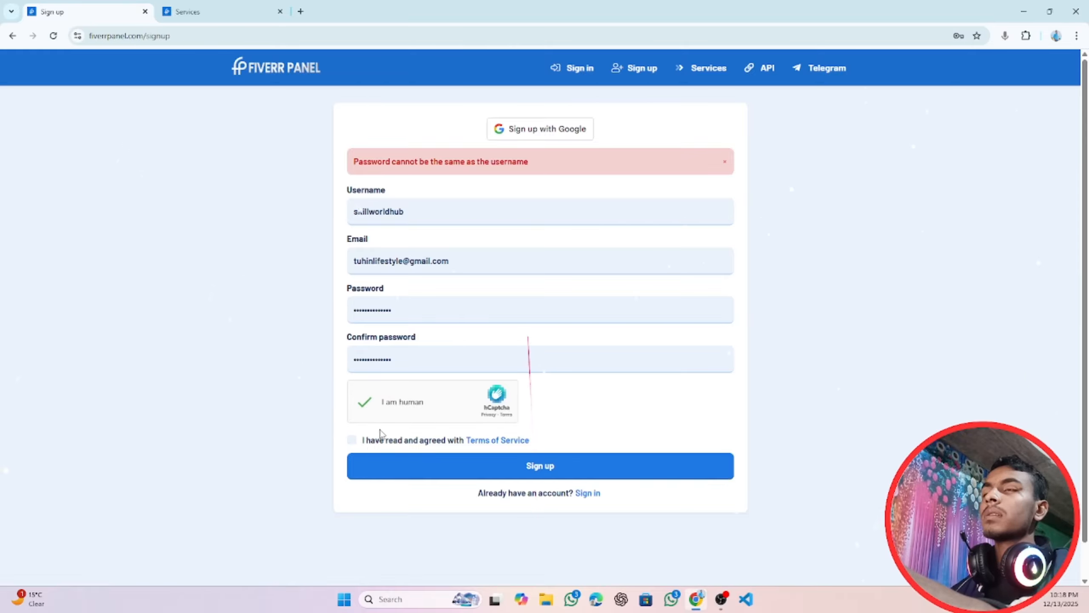
pyautogui.click(412, 440)
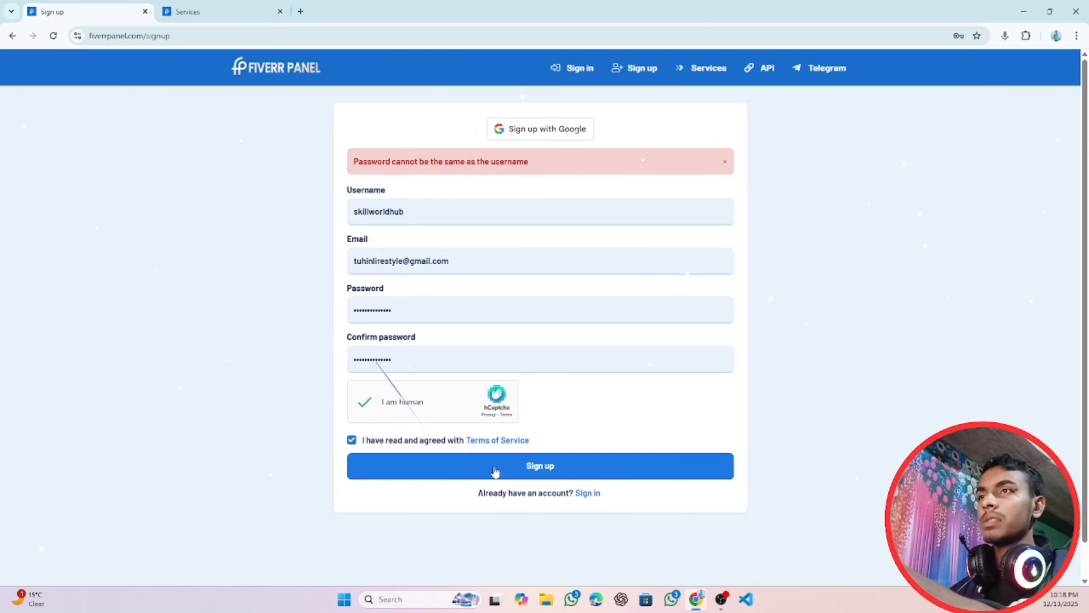
pyautogui.press('Return')
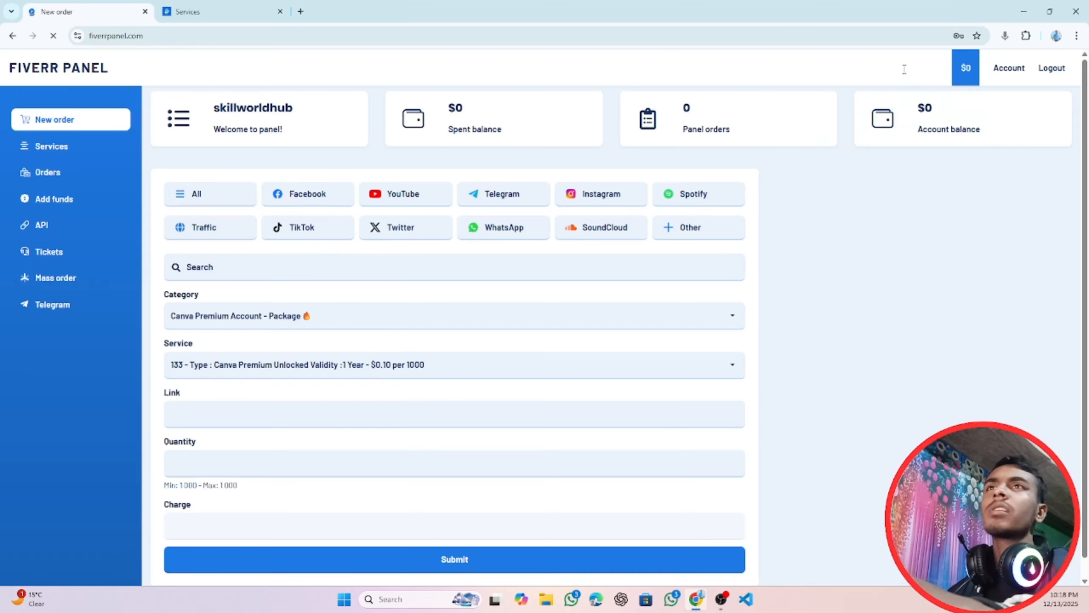
# Review the dashboard's summary cards for the username, spent balance, panel orders and account balance.
pyautogui.click(918, 211)
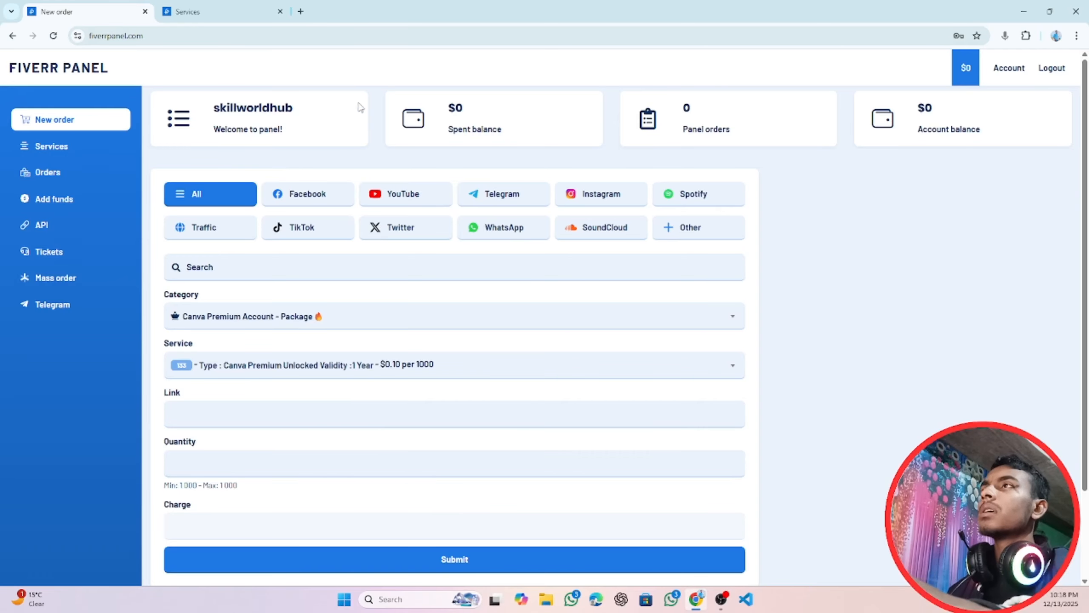
pyautogui.doubleClick(225, 103)
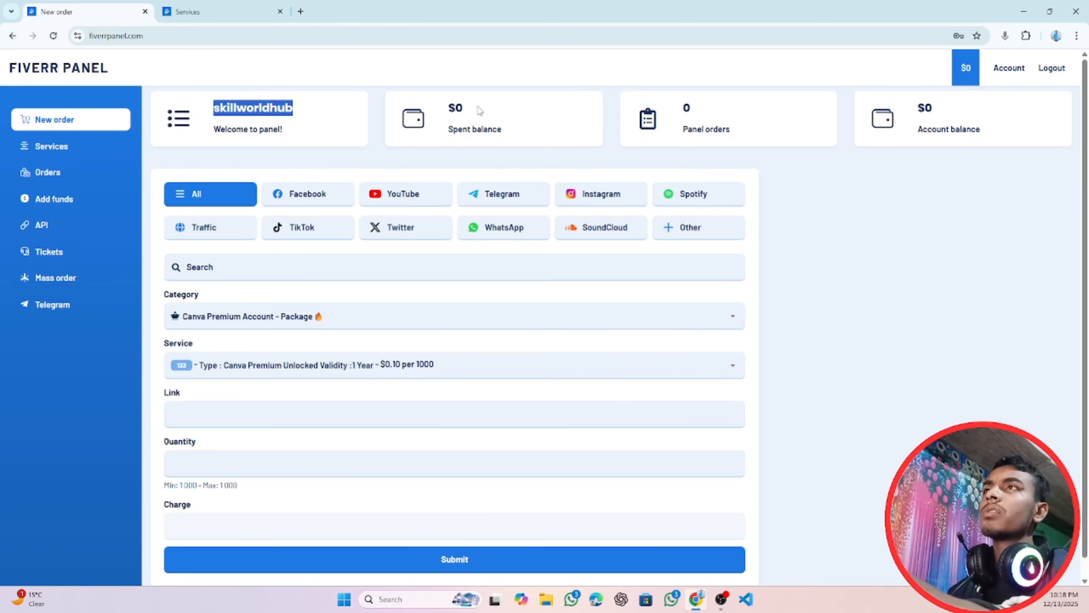
pyautogui.moveTo(479, 110); pyautogui.dragTo(447, 108)
pyautogui.moveTo(512, 134); pyautogui.dragTo(450, 140)
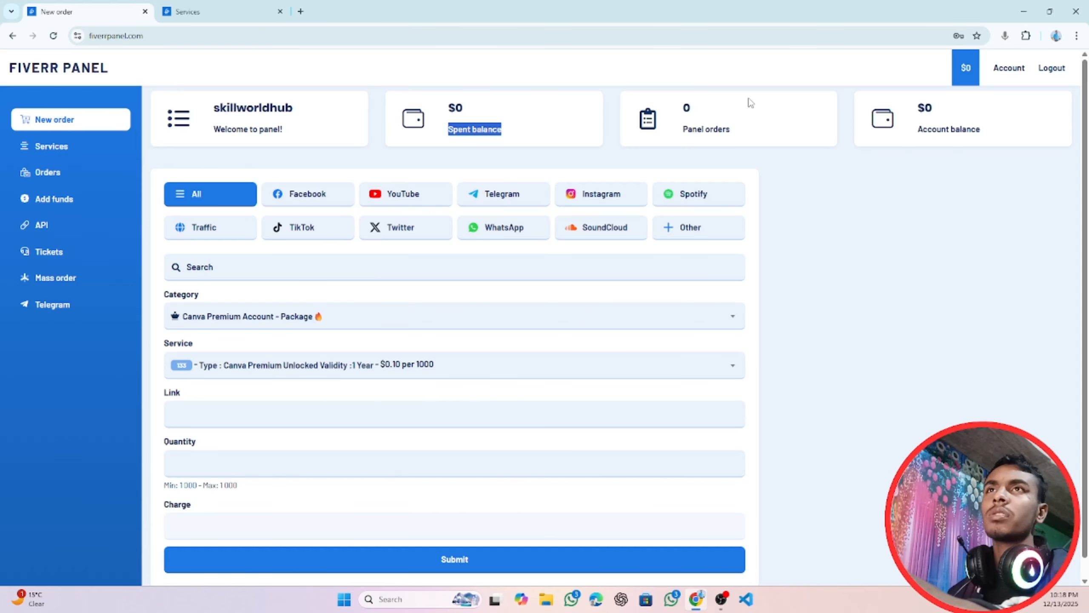
pyautogui.moveTo(748, 127); pyautogui.dragTo(700, 127)
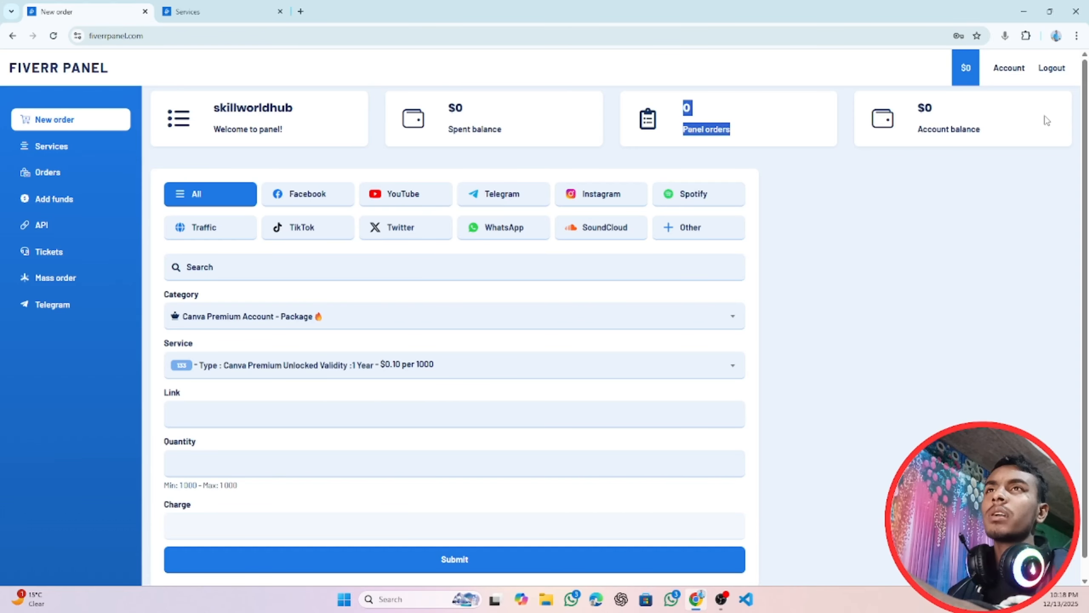
pyautogui.moveTo(1020, 128); pyautogui.dragTo(917, 135)
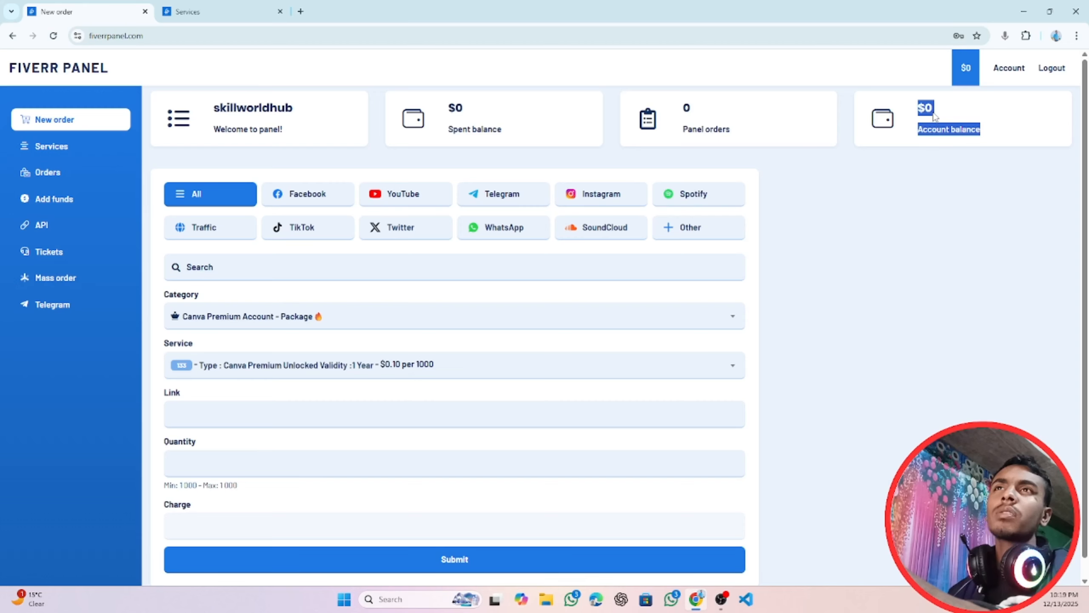
pyautogui.click(967, 110)
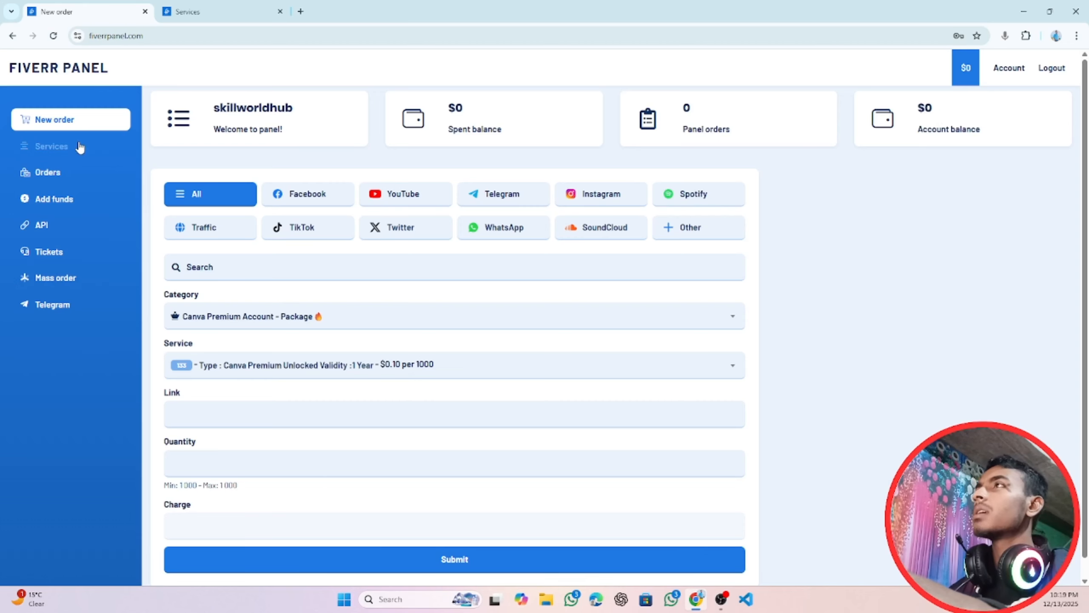
# View the logged-in Services list and check the Orders page with its Pending and In progress filters.
pyautogui.click(59, 150)
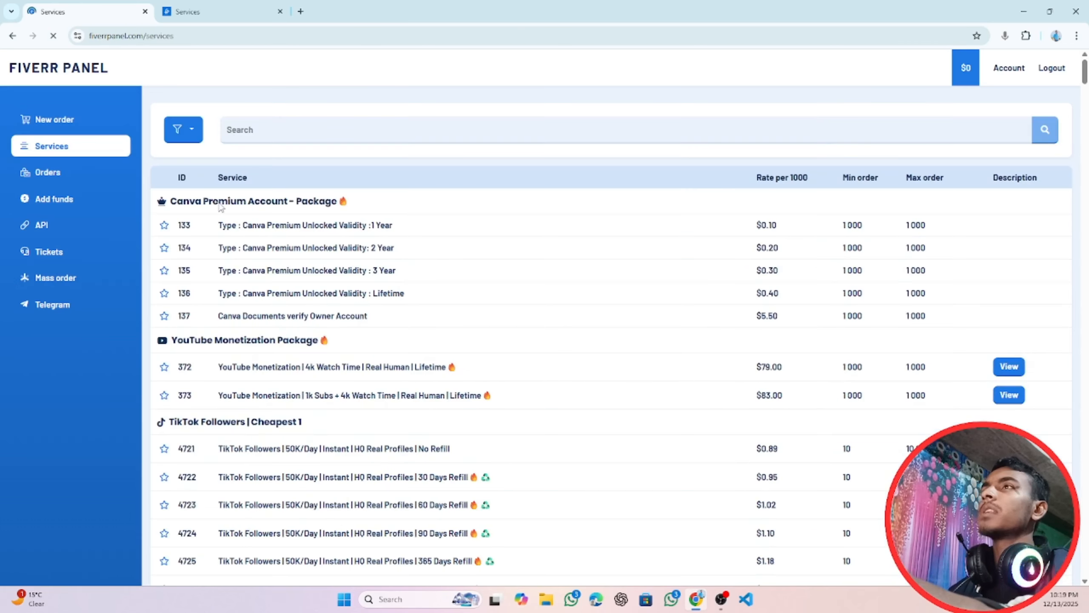
pyautogui.click(63, 181)
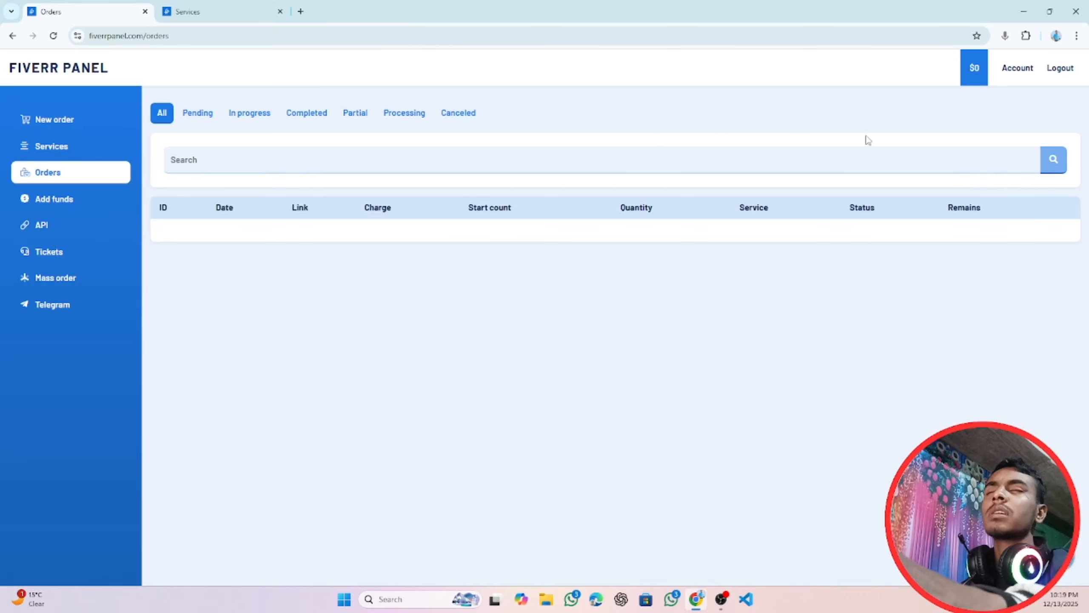
pyautogui.click(207, 117)
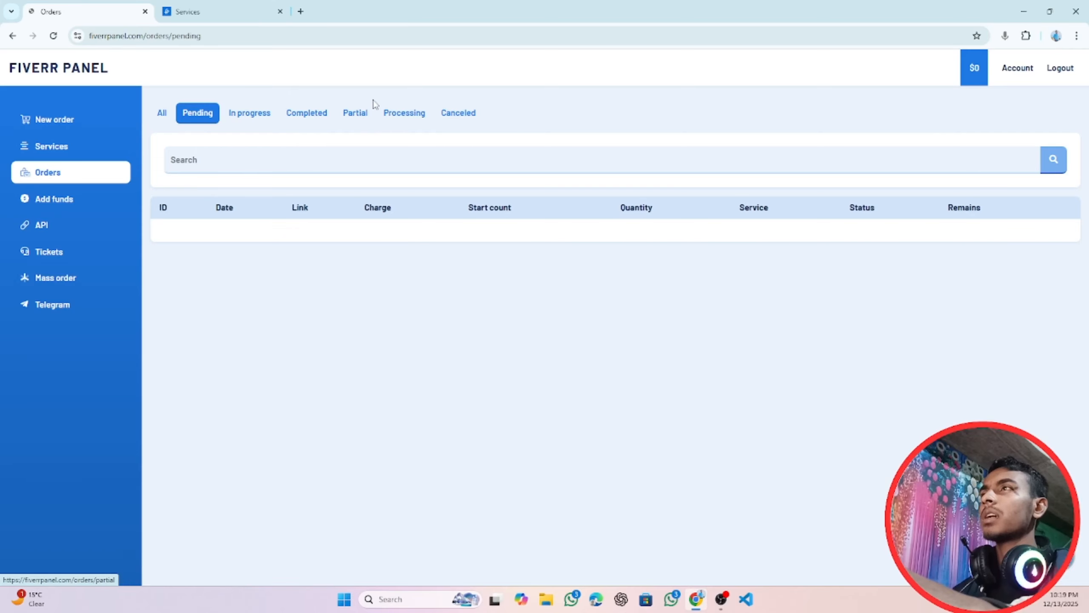
pyautogui.click(253, 116)
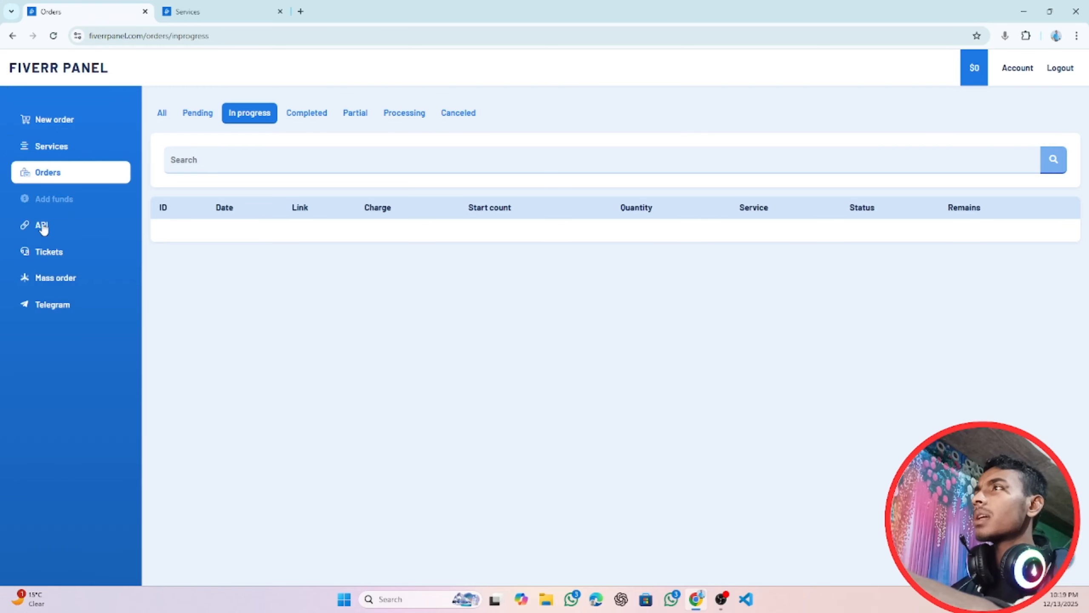
# Return to the New order page, examine its layout in the developer tools' mobile preview, and close the tools.
pyautogui.click(67, 125)
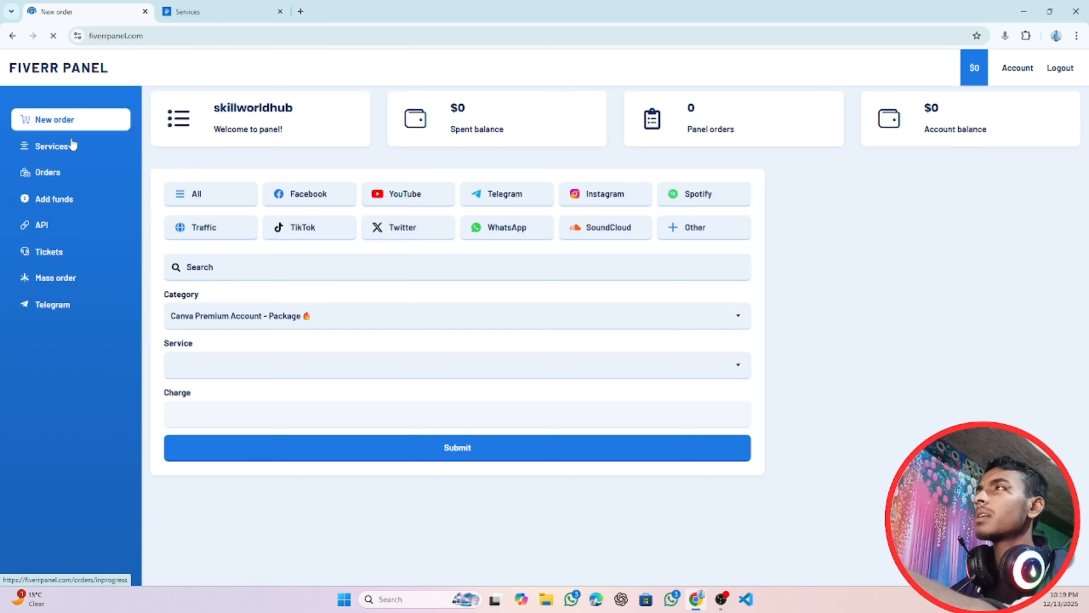
pyautogui.rightClick(248, 71)
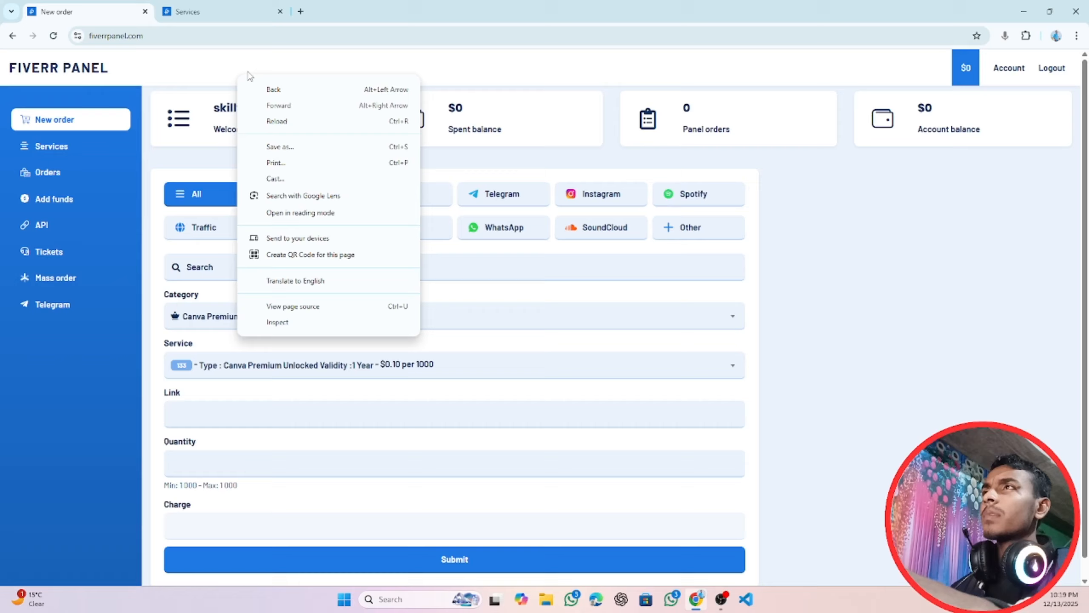
pyautogui.click(306, 325)
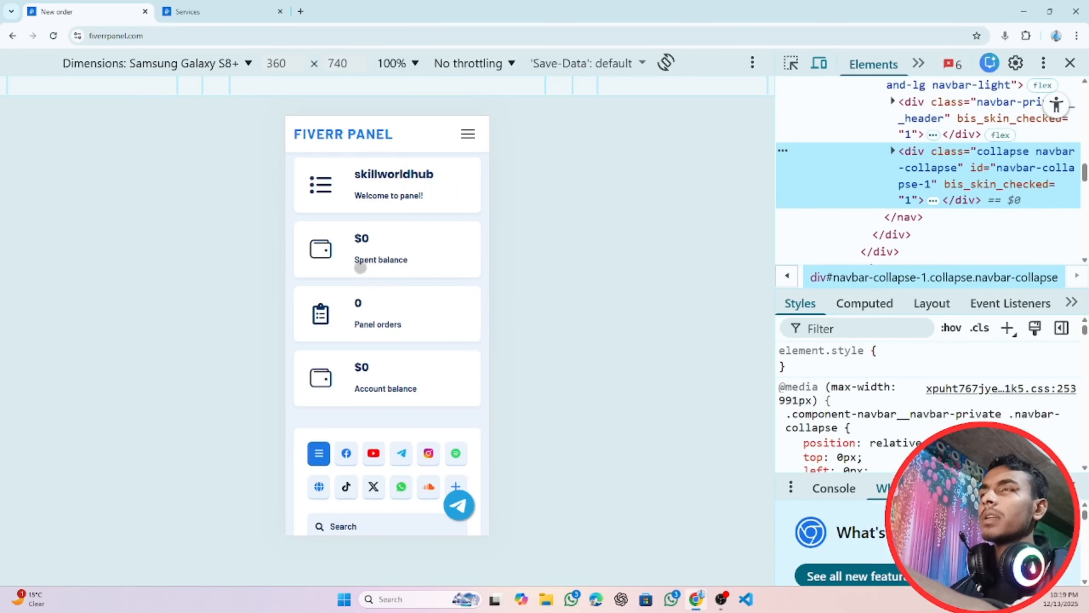
pyautogui.scroll(-2, 385, 193)
pyautogui.scroll(-6, 386, 193)
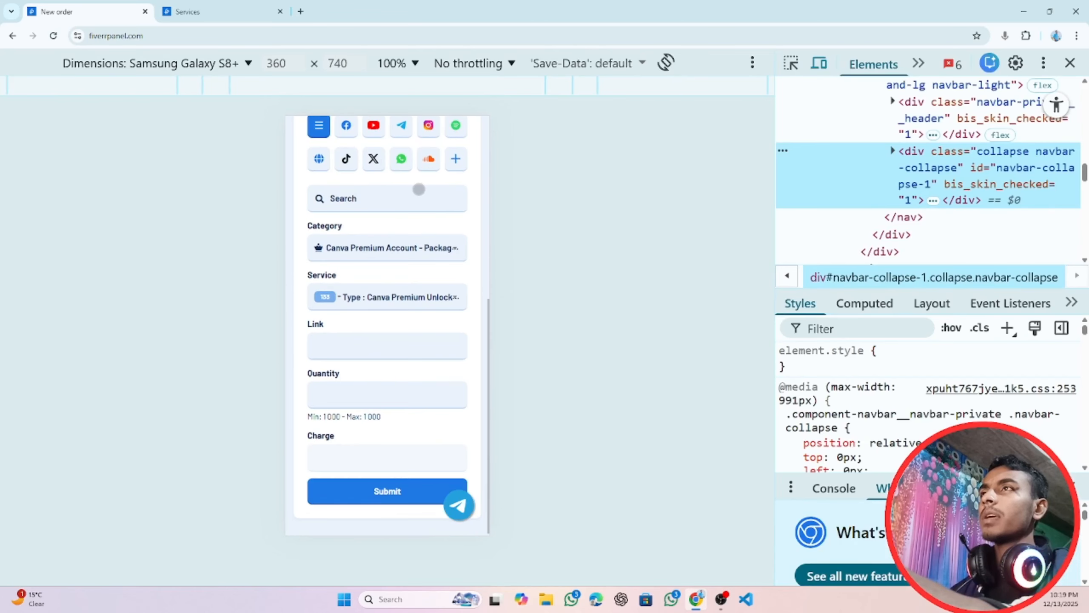
pyautogui.scroll(3, 425, 189)
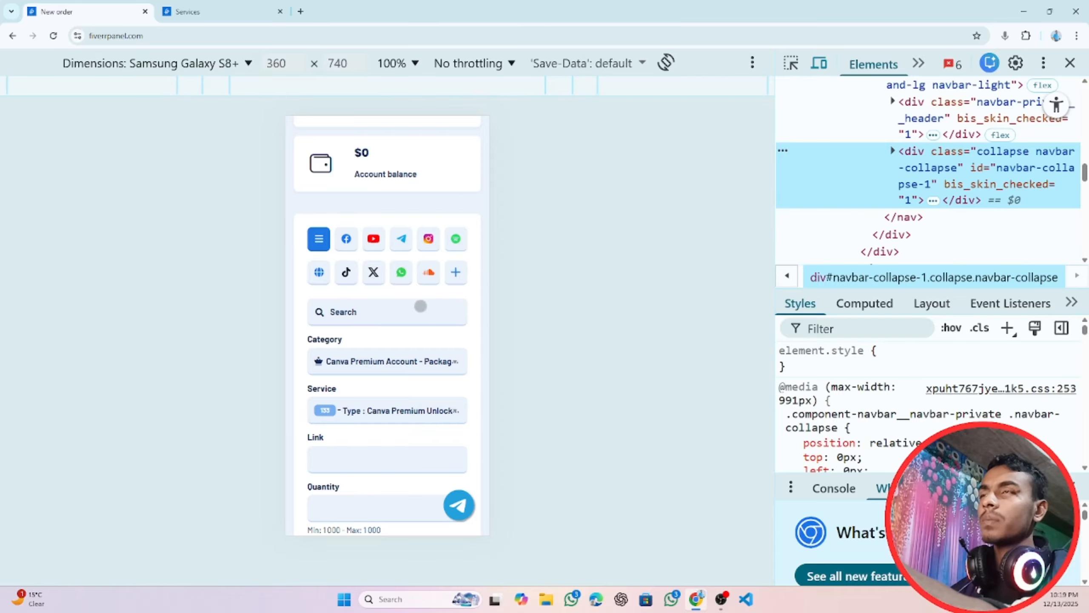
pyautogui.click(1071, 63)
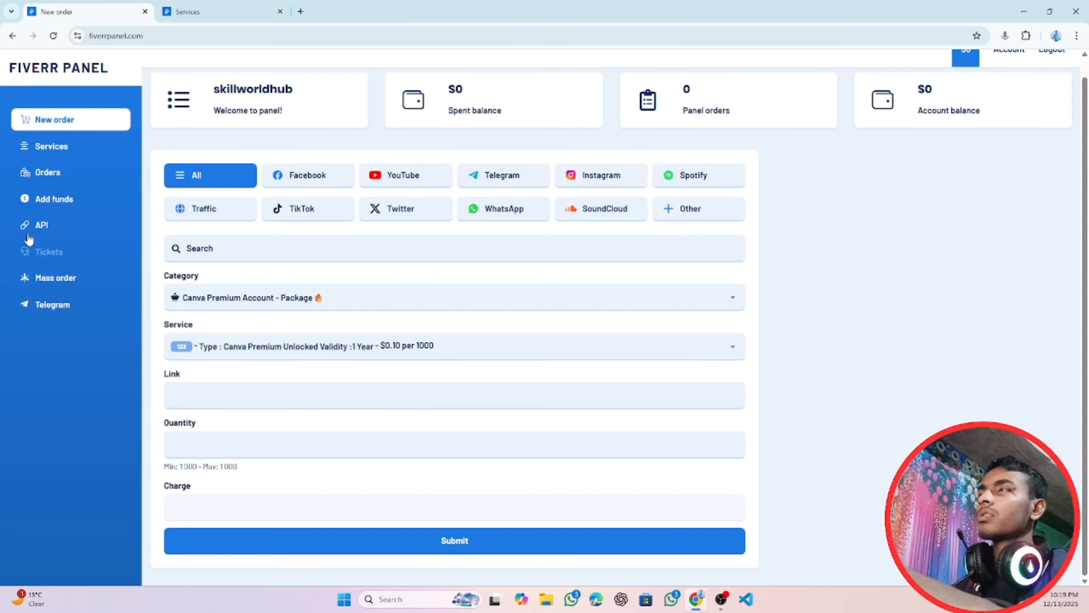
# Enlarge the page to 125% zoom and open the panel's API page.
pyautogui.hotkey('ctrl', '+')
pyautogui.hotkey('ctrl', '+')
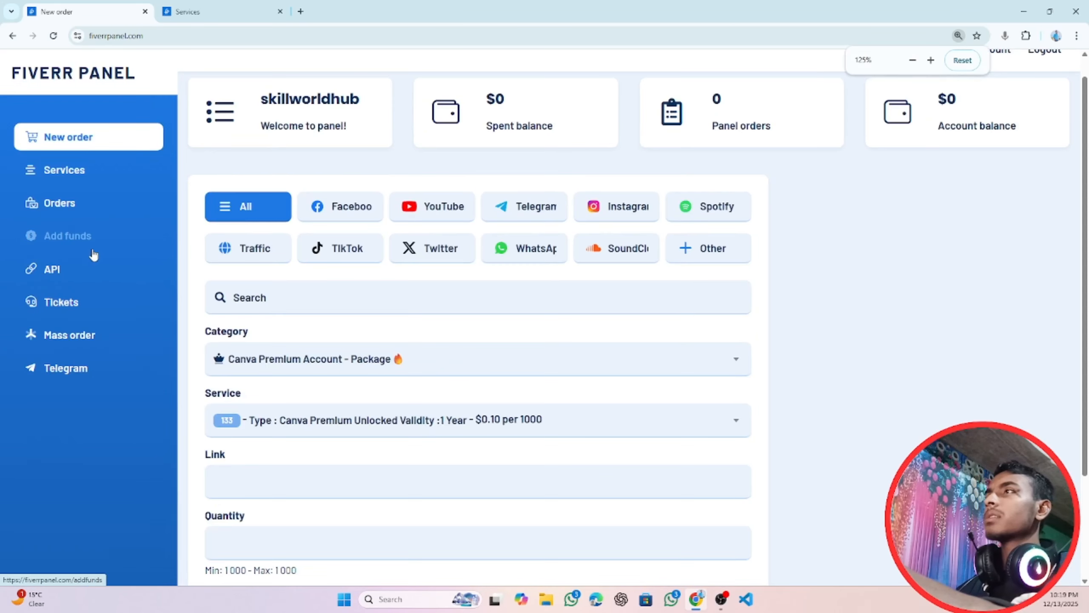
pyautogui.click(54, 269)
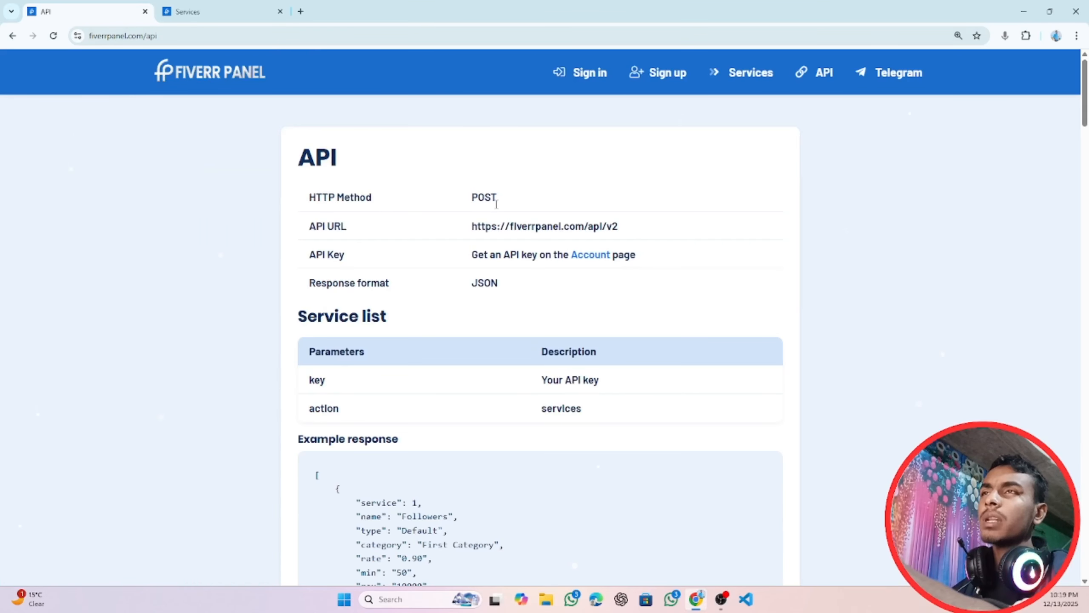
# Examine the API URL and HTTP method details, and follow the Account link in the API Key row.
pyautogui.tripleClick(482, 225)
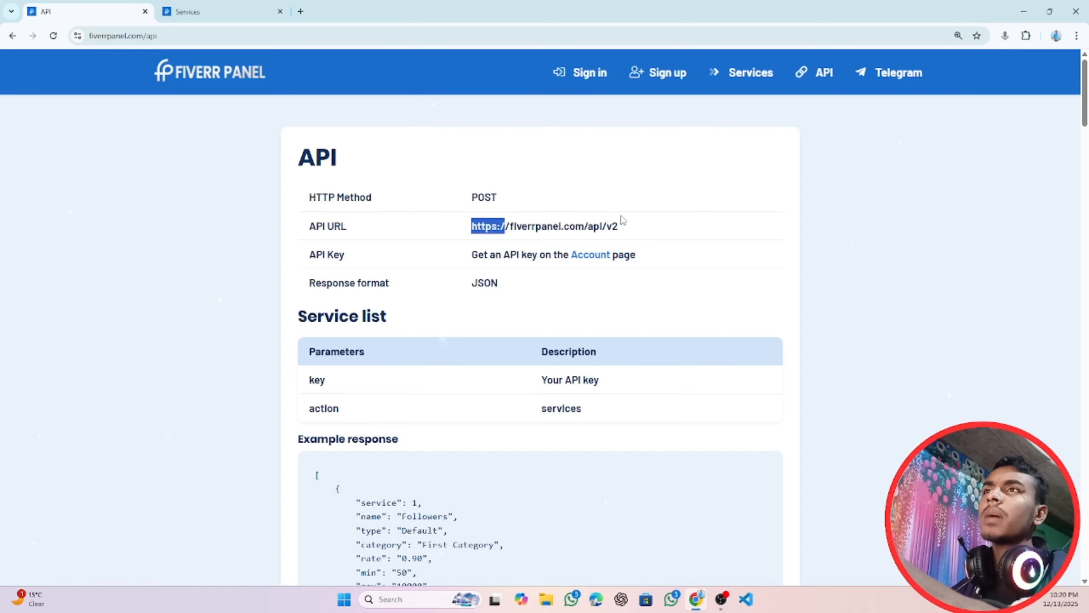
pyautogui.rightClick(569, 226)
pyautogui.click(601, 237)
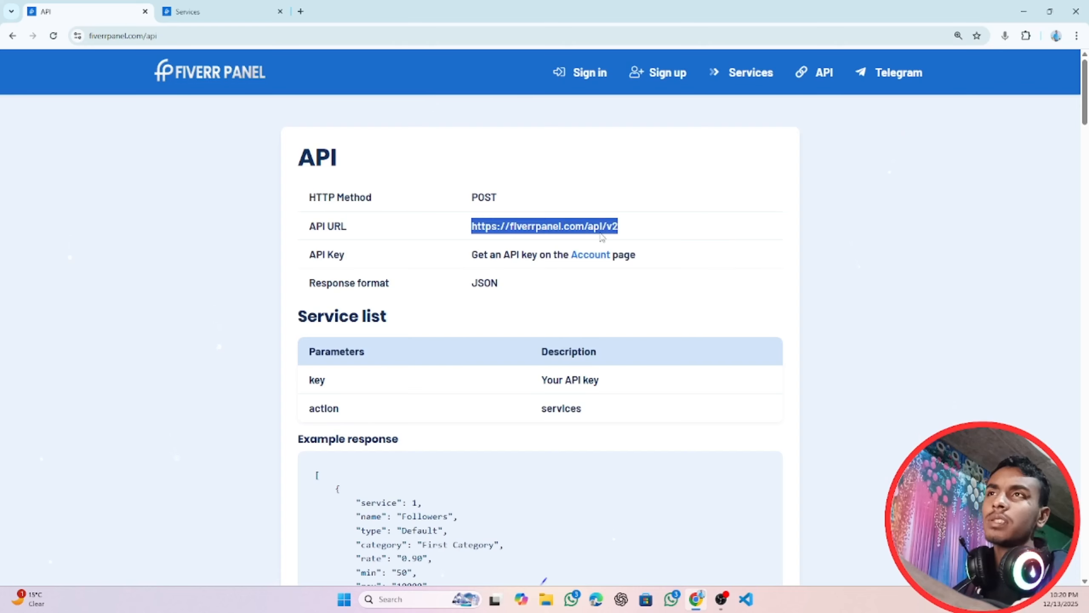
pyautogui.moveTo(348, 226); pyautogui.dragTo(308, 193)
pyautogui.click(591, 255)
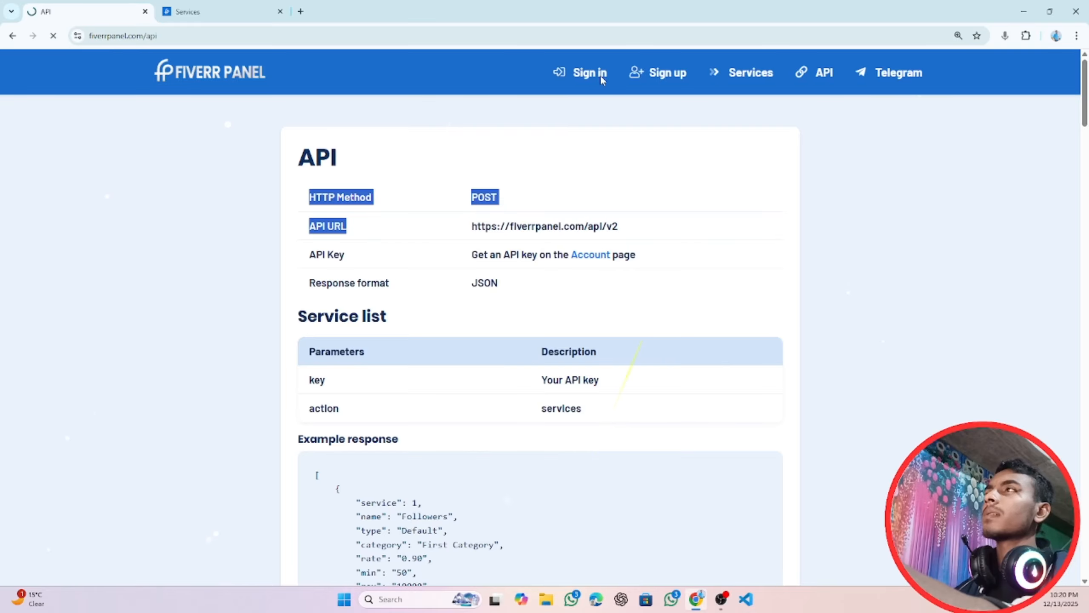
# Generate a new API key on the Account page and highlight the generated key.
pyautogui.scroll(-10, 379, 194)
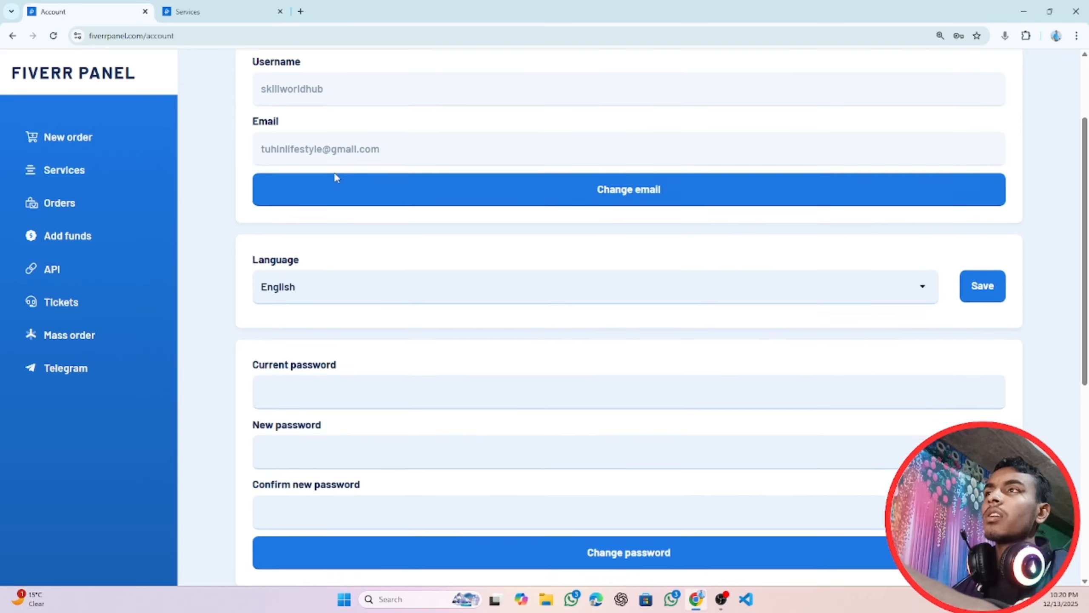
pyautogui.scroll(-1, 545, 361)
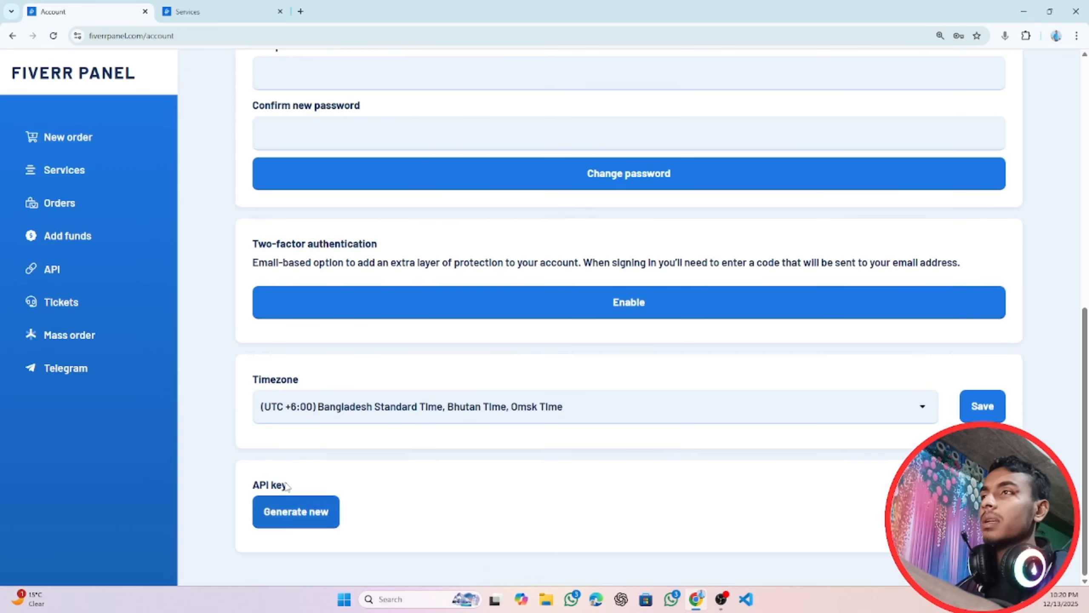
pyautogui.click(297, 509)
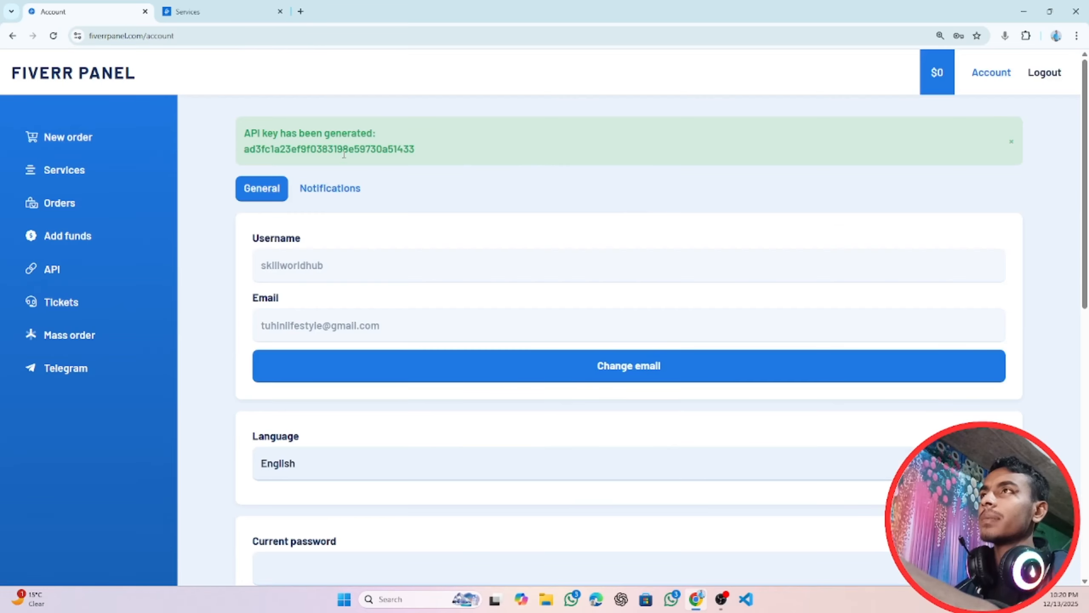
pyautogui.doubleClick(294, 149)
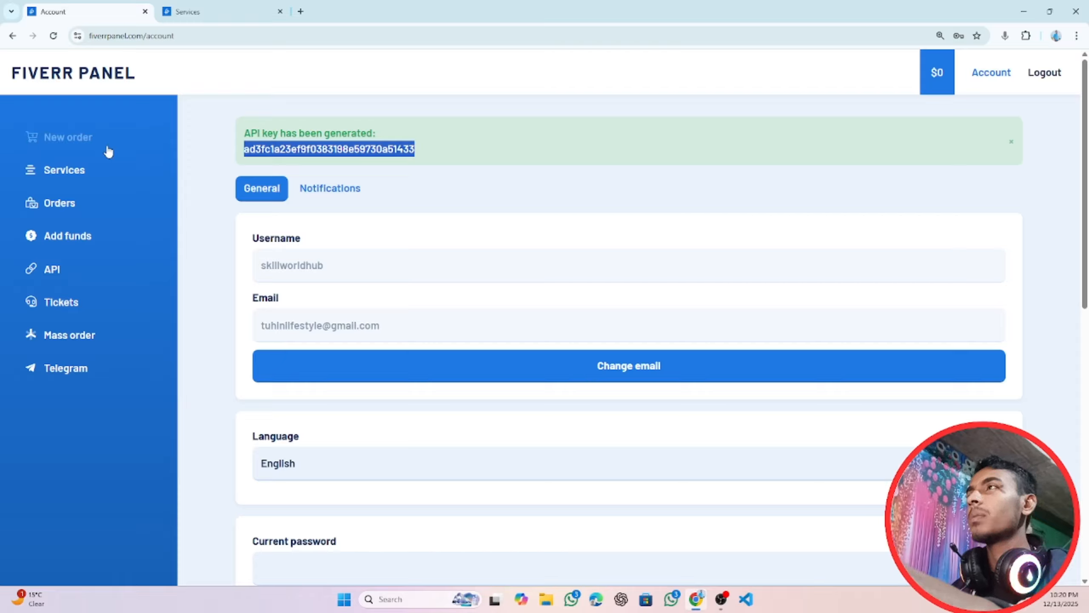
# Open the Tickets page and examine the Category and Subcategory options of the ticket form.
pyautogui.click(91, 291)
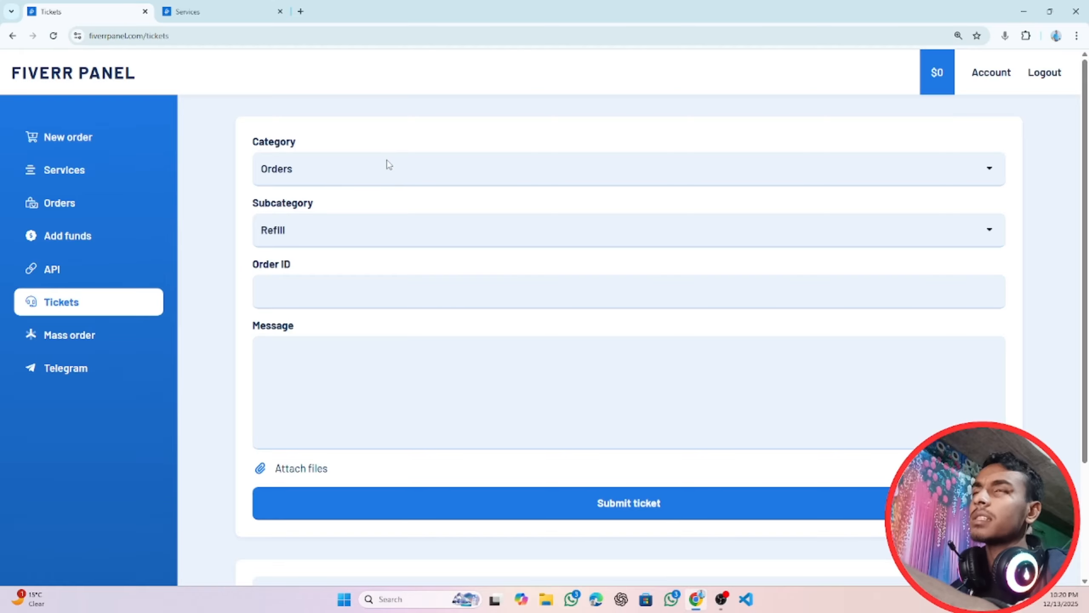
pyautogui.click(389, 167)
pyautogui.click(391, 164)
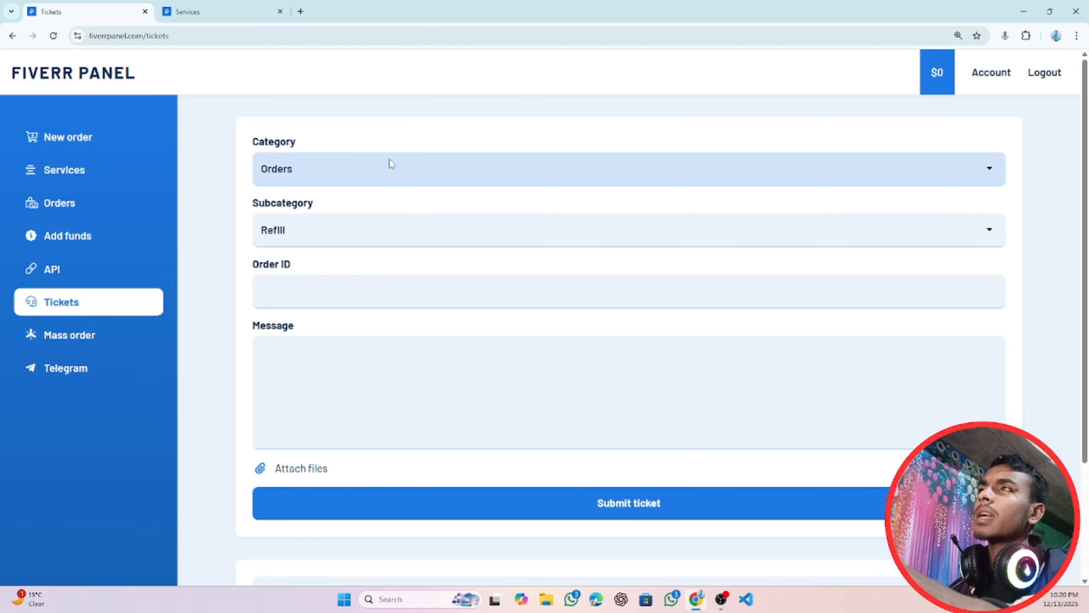
pyautogui.click(376, 177)
pyautogui.click(360, 170)
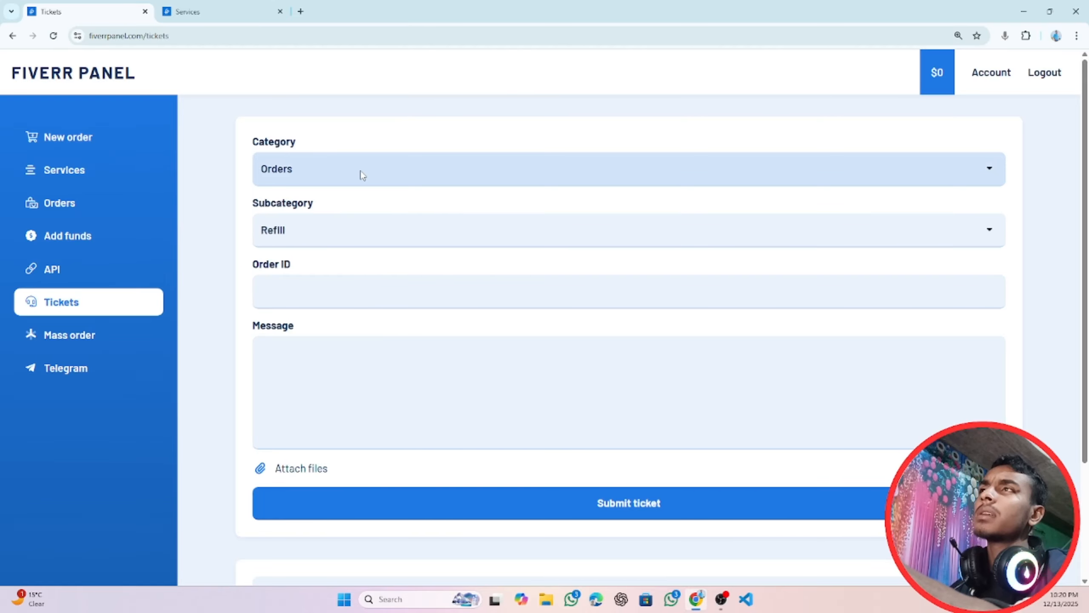
pyautogui.click(354, 227)
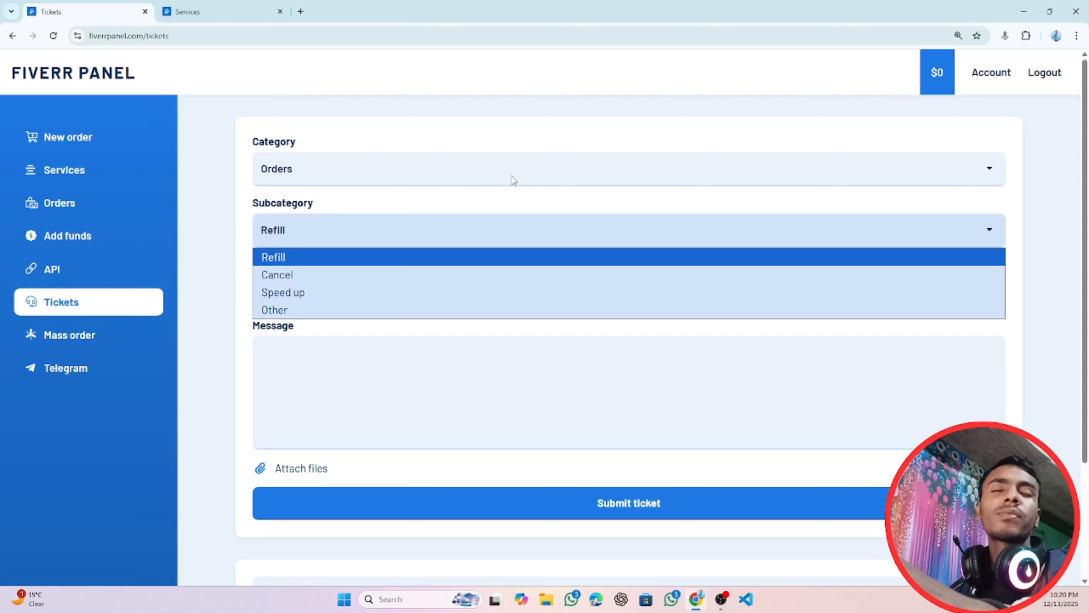
pyautogui.click(325, 177)
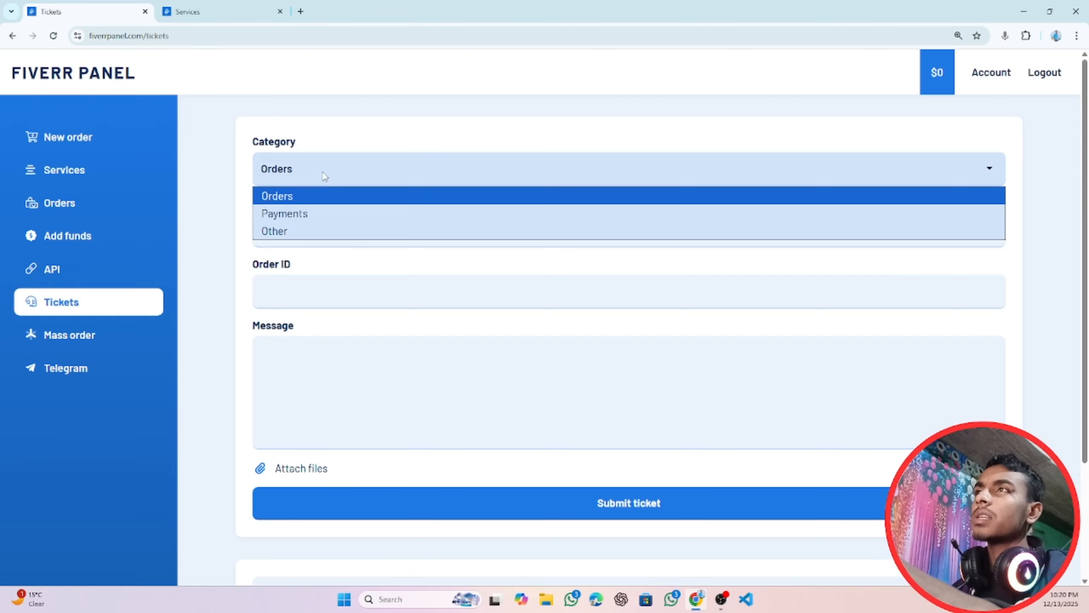
pyautogui.click(333, 180)
# Choose the Refill subcategory and check the ticket form's Order ID and Message fields.
pyautogui.click(319, 223)
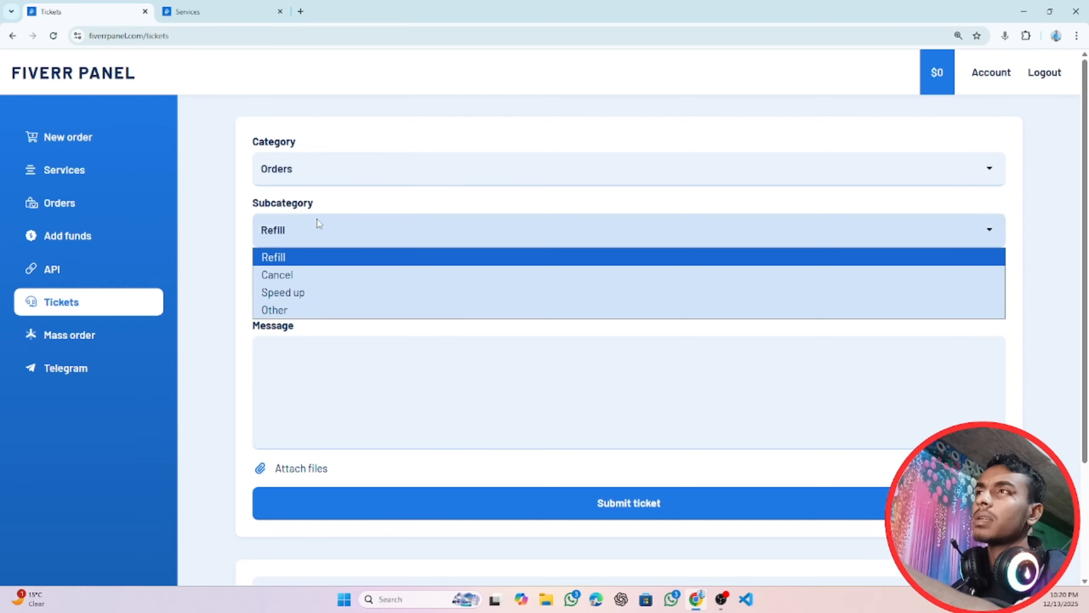
pyautogui.click(294, 257)
pyautogui.click(276, 288)
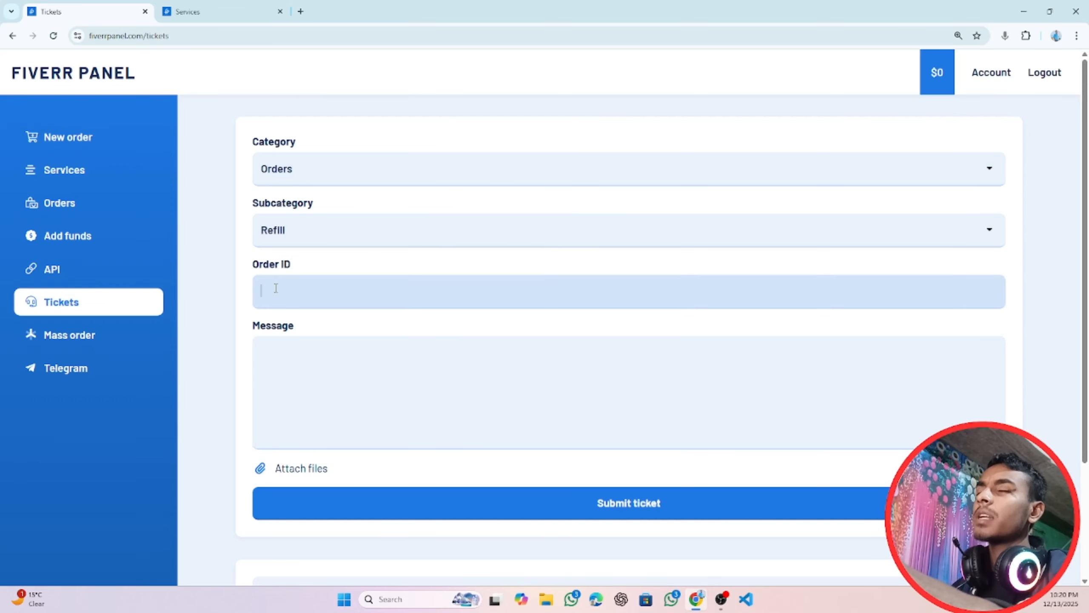
pyautogui.moveTo(310, 263); pyautogui.dragTo(251, 267)
pyautogui.click(307, 301)
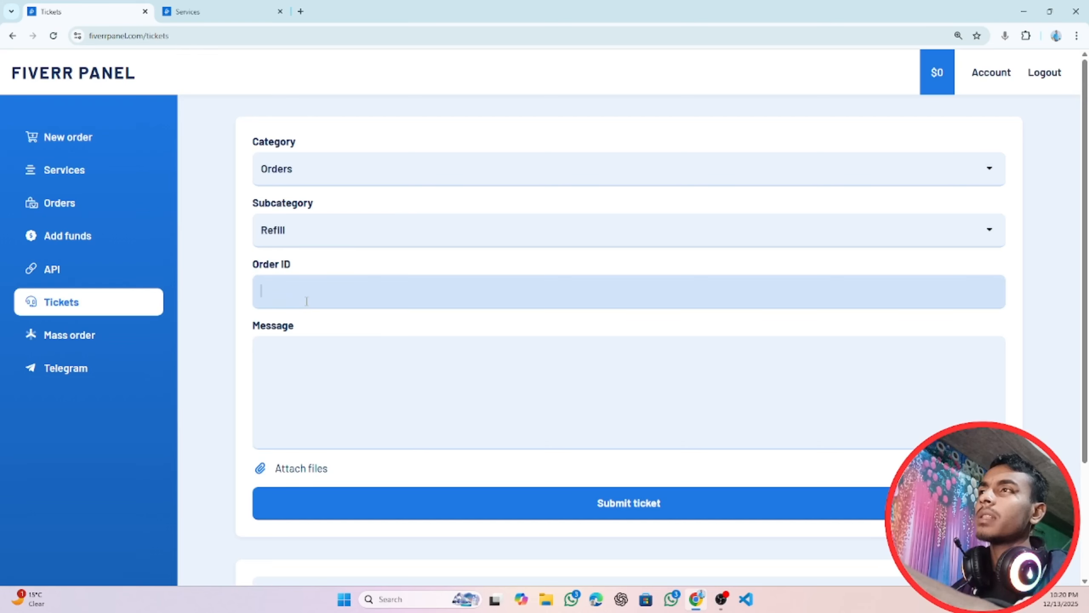
pyautogui.click(463, 430)
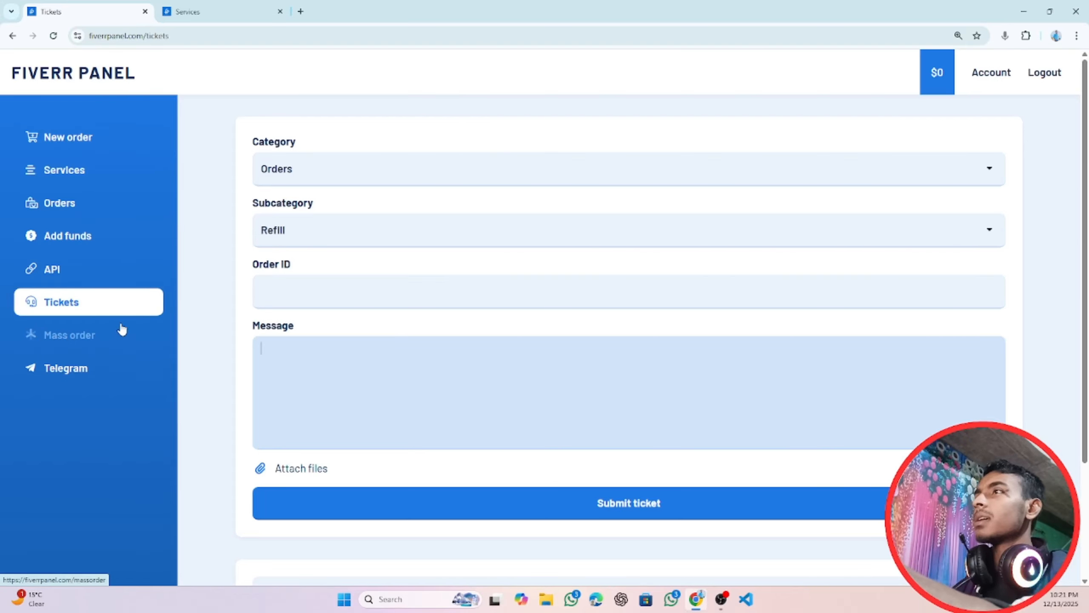
# View the Mass order page's entry format and check the link options for the Telegram page.
pyautogui.click(61, 301)
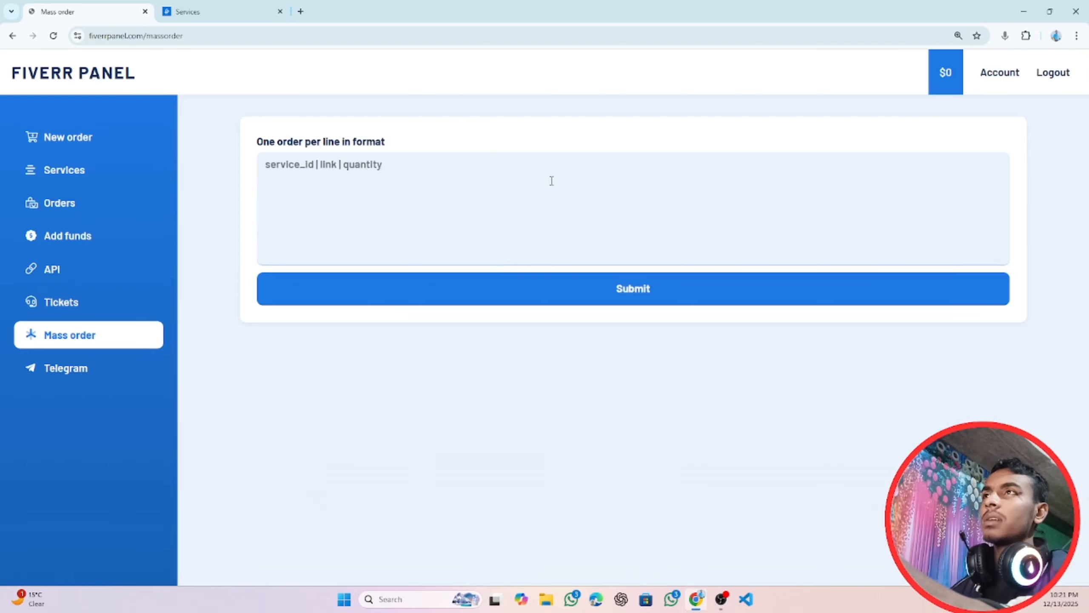
pyautogui.click(300, 201)
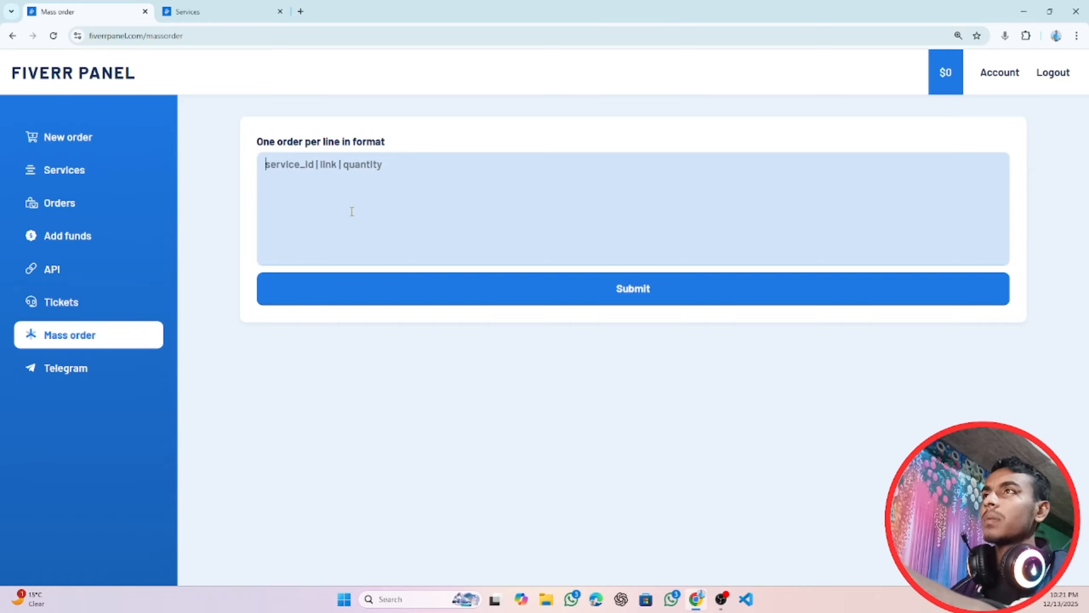
pyautogui.rightClick(67, 374)
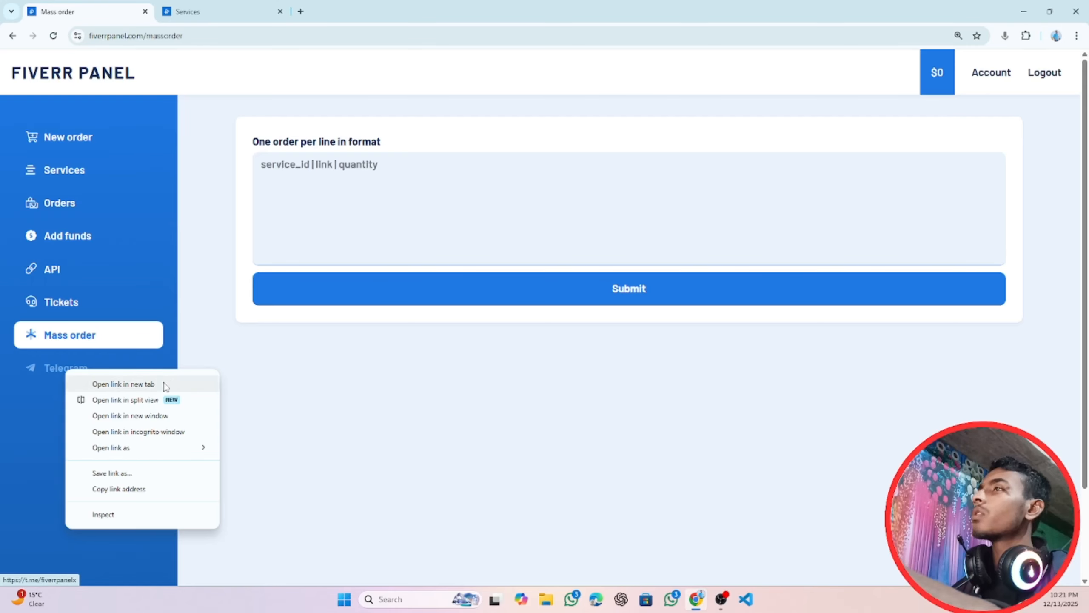
# On the Add funds page, enter an amount of 1 USD and check its BDT equivalent.
pyautogui.click(72, 237)
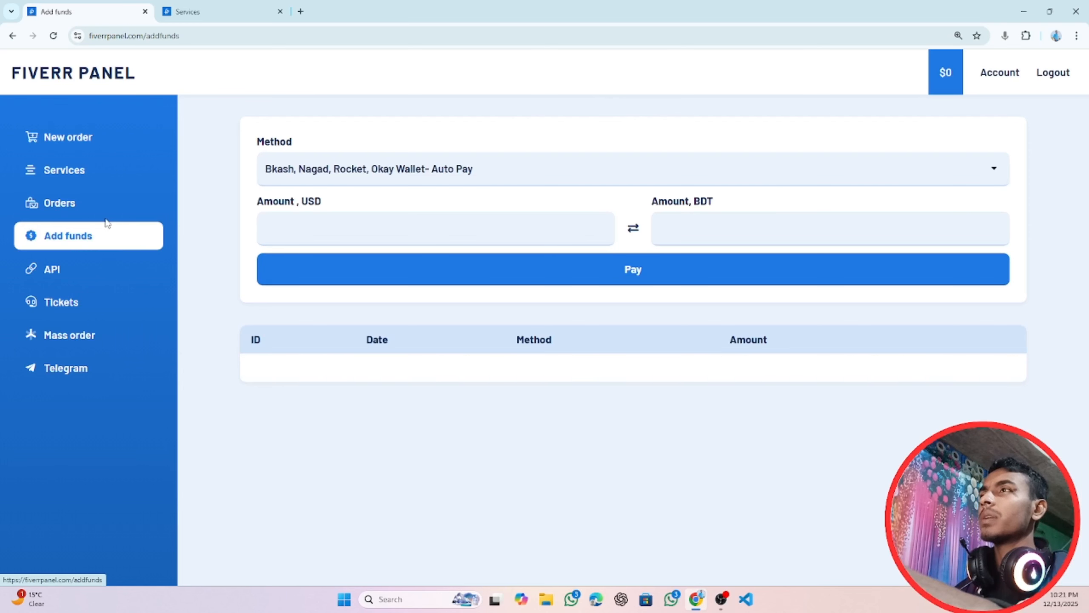
pyautogui.click(309, 226)
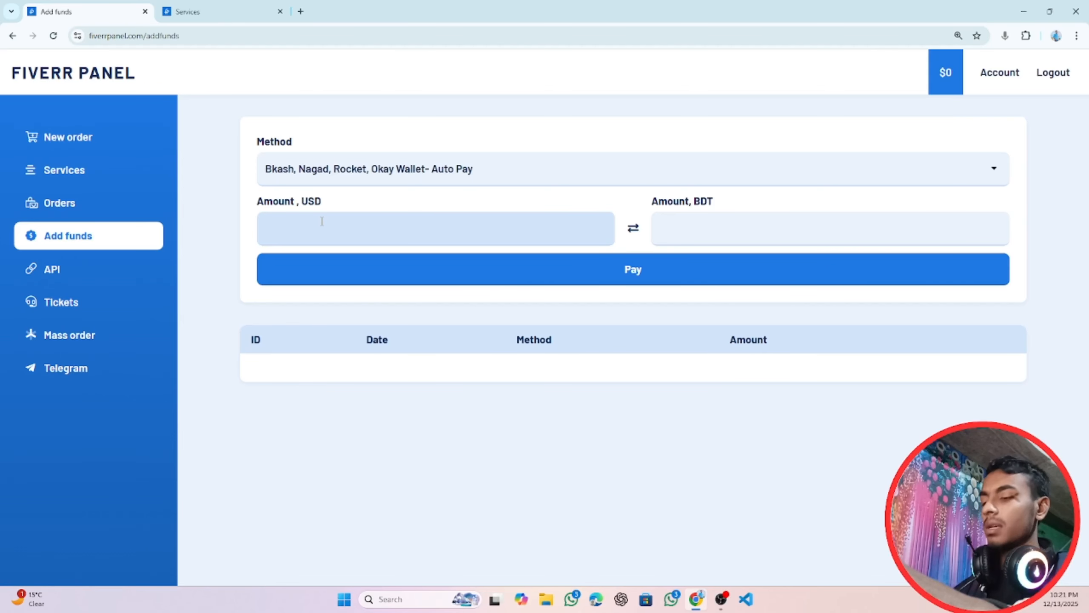
pyautogui.write('1')
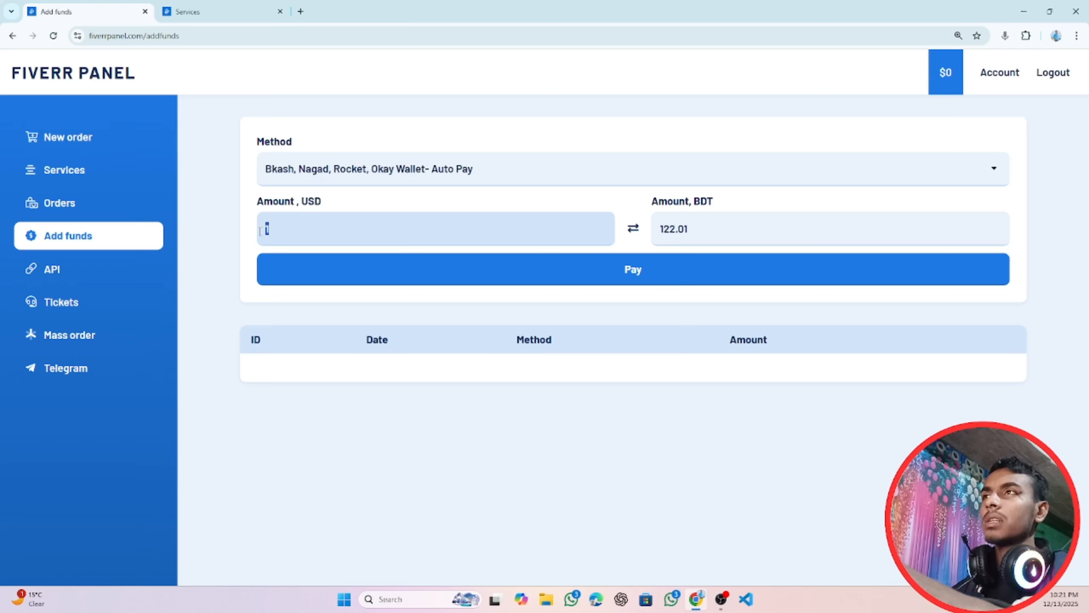
pyautogui.click(737, 226)
pyautogui.moveTo(737, 226); pyautogui.dragTo(661, 232)
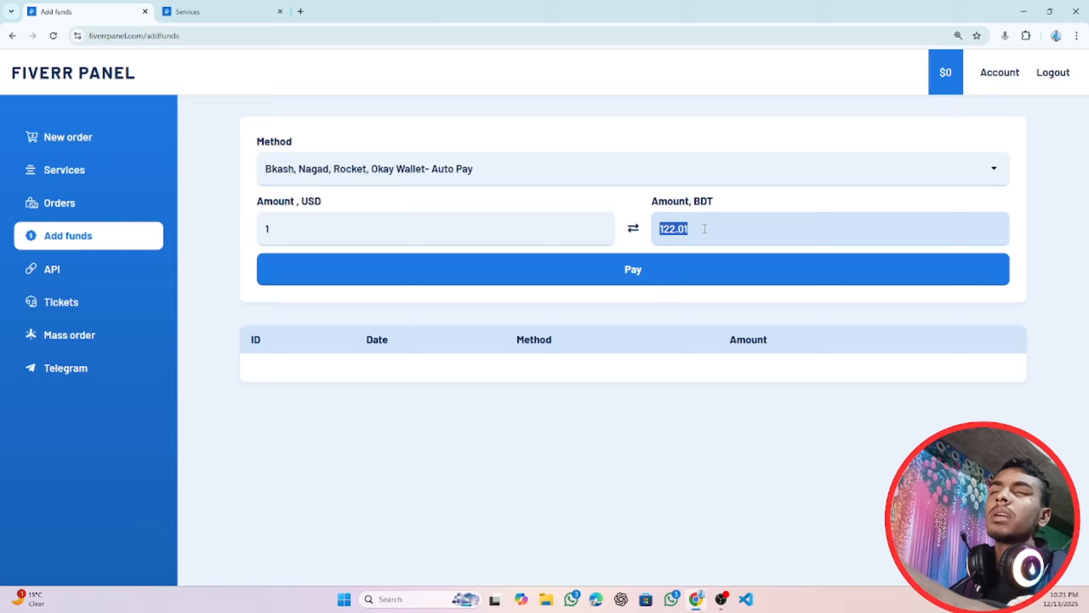
pyautogui.click(725, 229)
# Proceed to the checkout, choose bKash as the payment method, and cancel the payment.
pyautogui.click(645, 281)
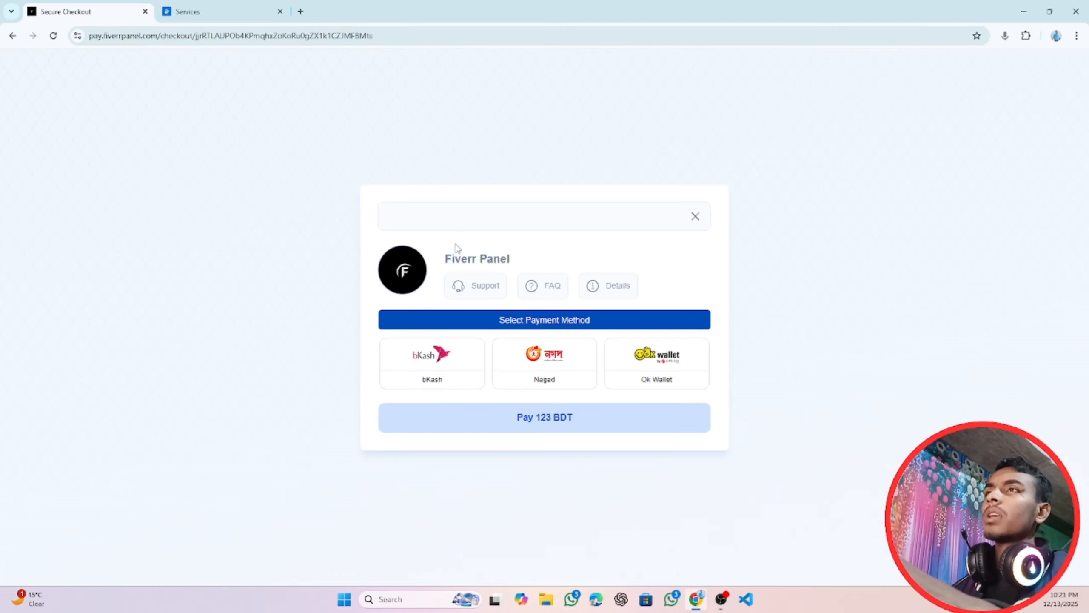
pyautogui.moveTo(446, 257); pyautogui.dragTo(533, 260)
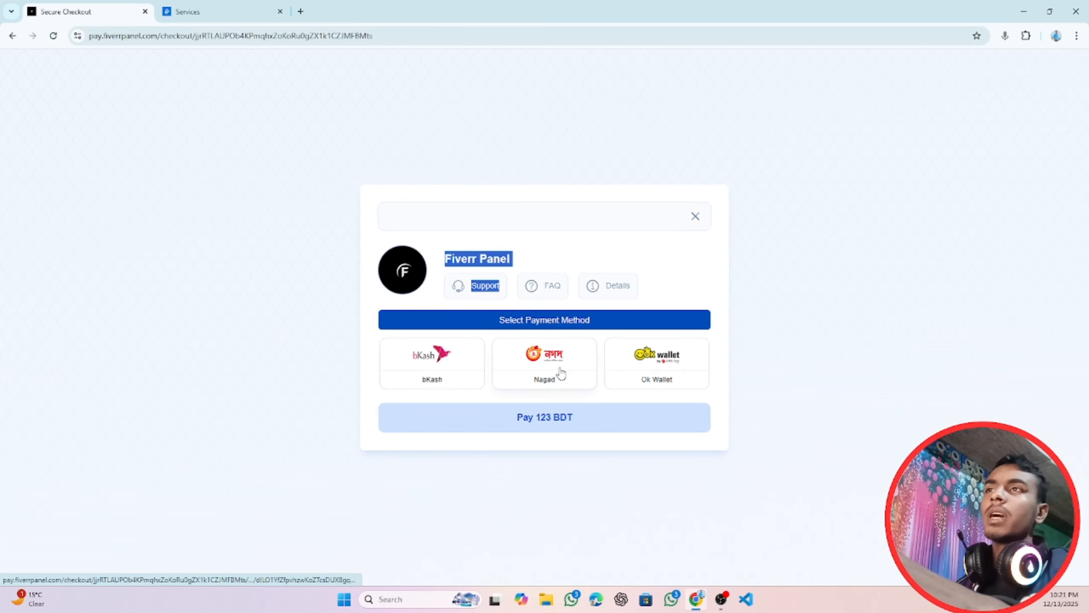
pyautogui.click(461, 368)
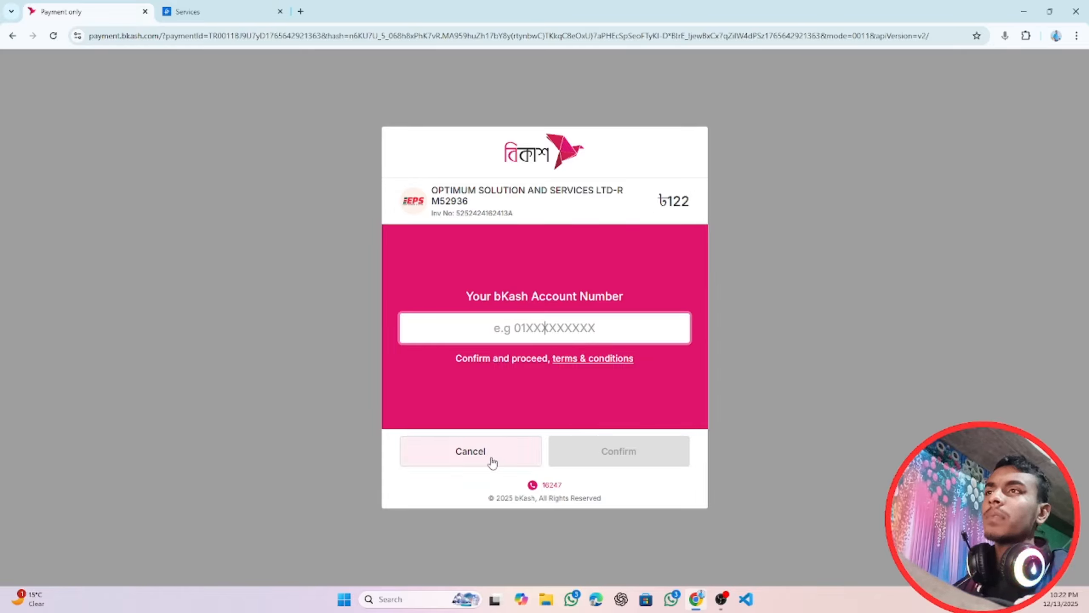
pyautogui.click(492, 462)
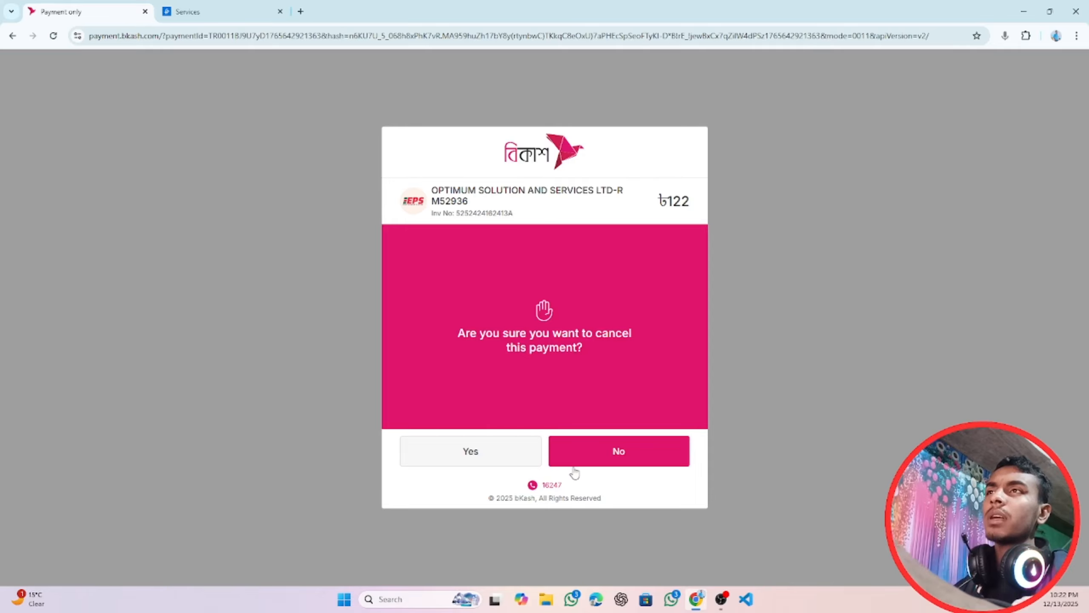
pyautogui.click(499, 449)
pyautogui.click(580, 353)
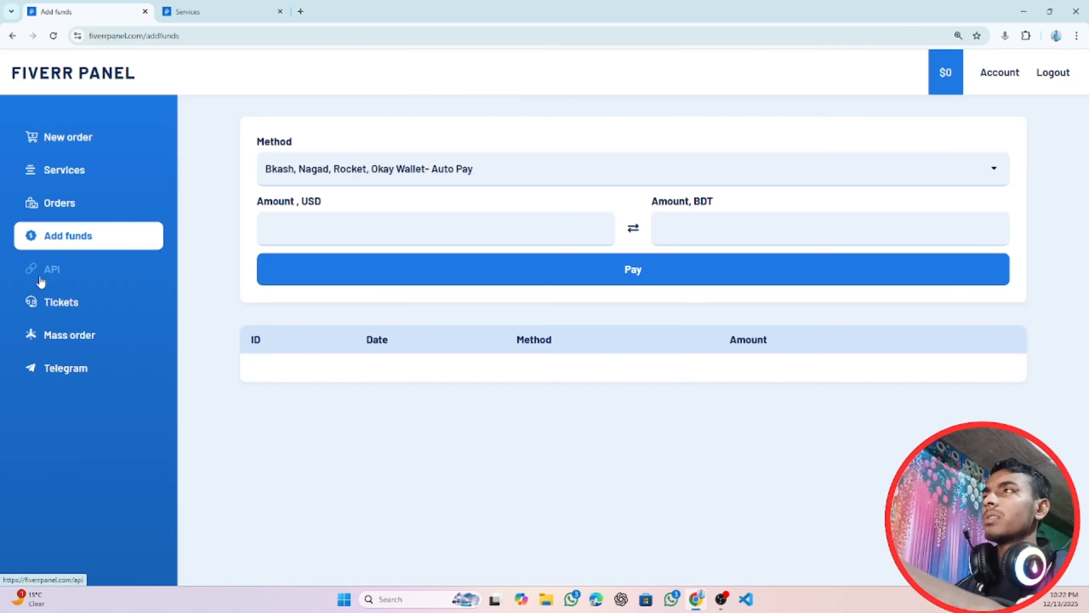
# Open the New order page, filter it to Facebook, and select the Facebook Star Gift category.
pyautogui.click(64, 150)
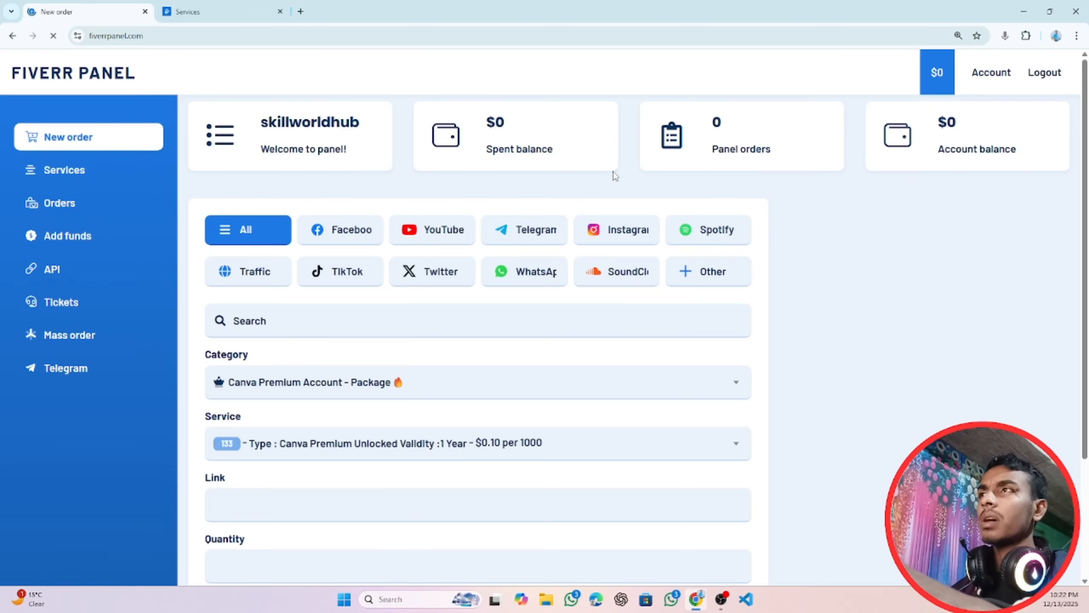
pyautogui.click(337, 240)
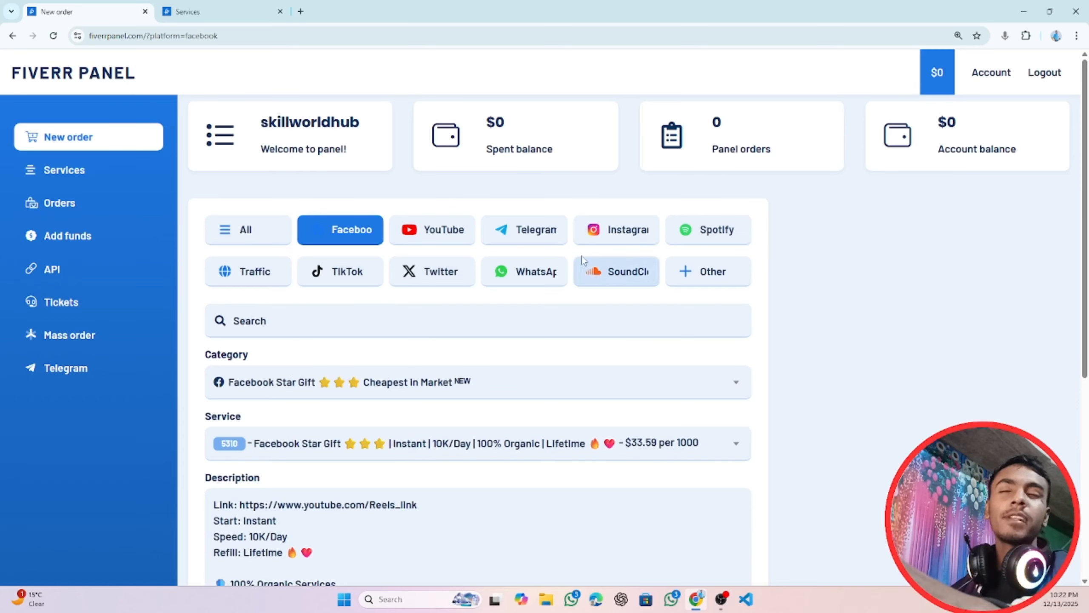
pyautogui.scroll(-1, 513, 354)
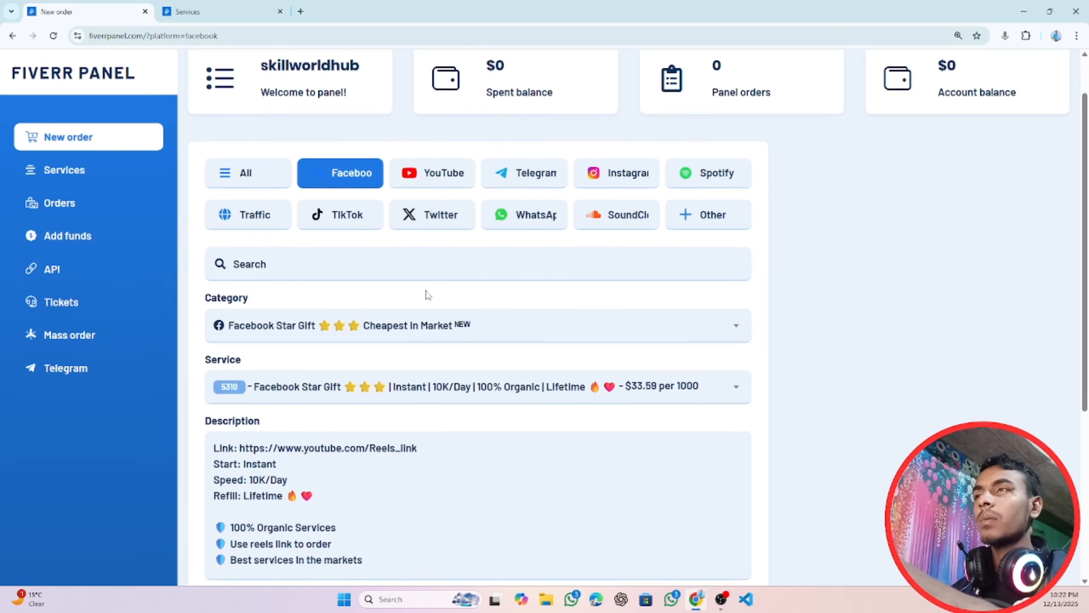
pyautogui.click(511, 326)
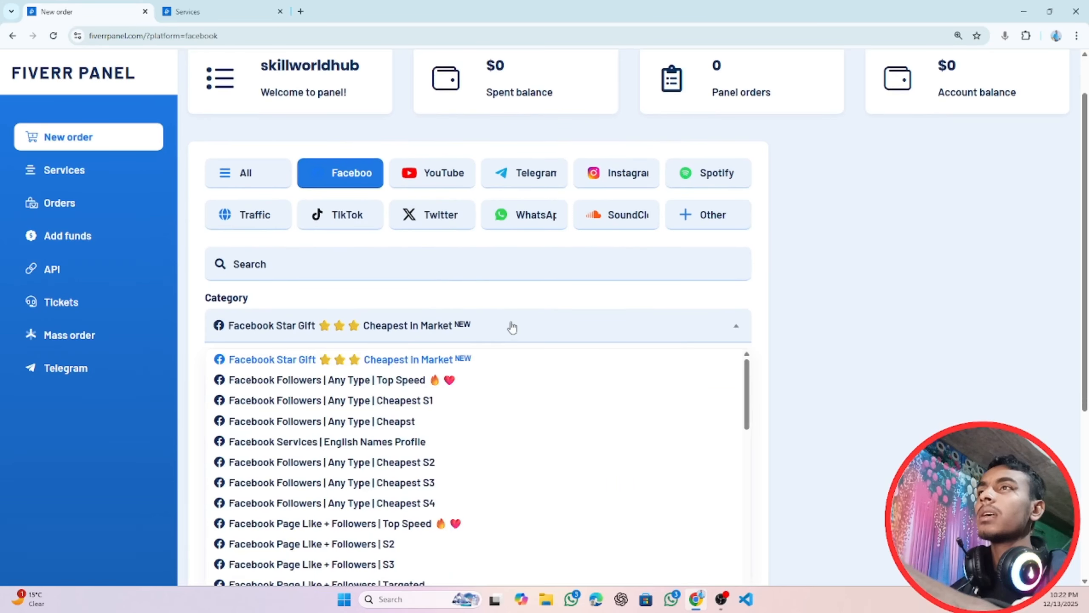
pyautogui.click(342, 359)
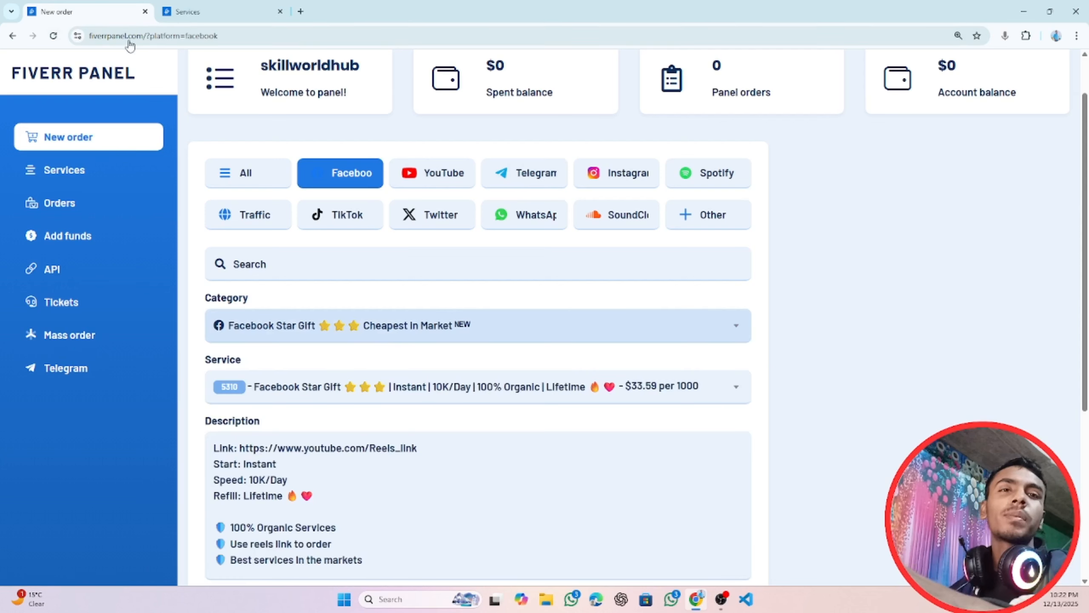
pyautogui.click(344, 329)
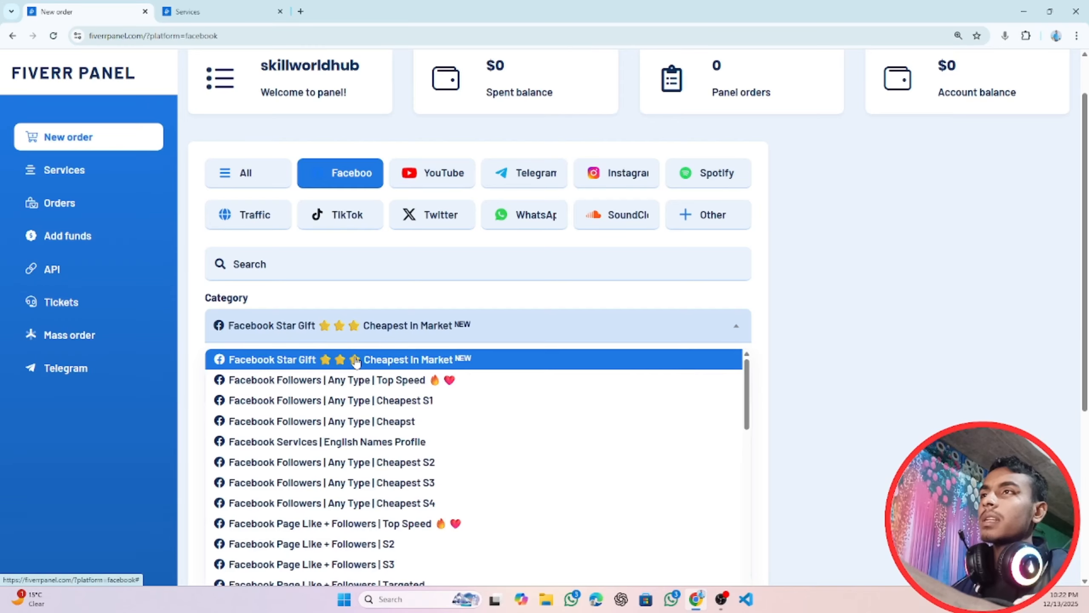
pyautogui.click(352, 360)
# Check the Facebook Star Gift service list and examine the order form's Description, Link, Quantity and Charge fields.
pyautogui.click(433, 378)
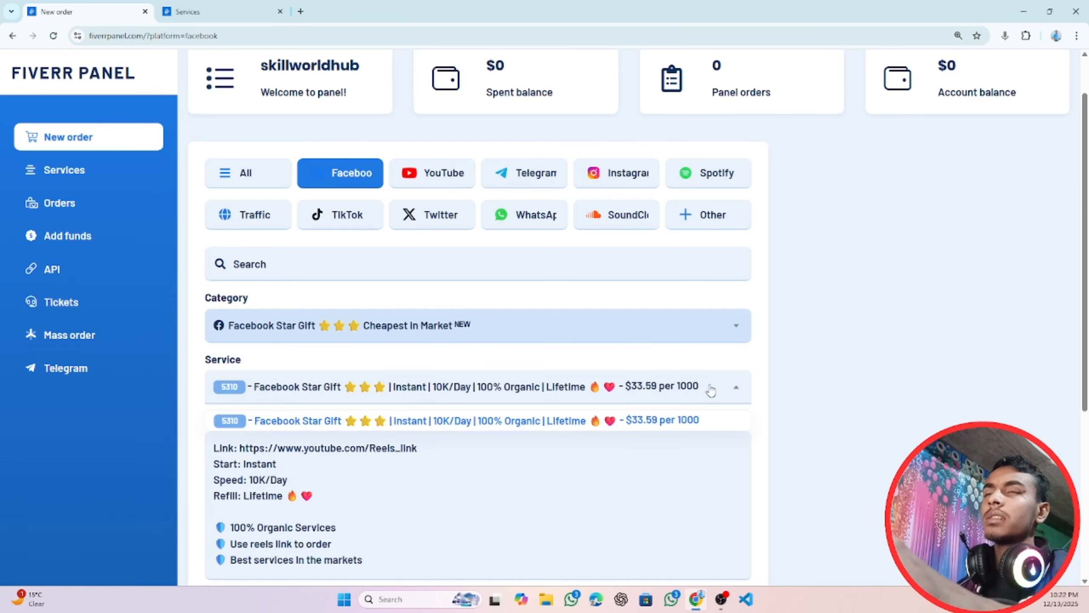
pyautogui.click(347, 393)
pyautogui.scroll(-4, 294, 380)
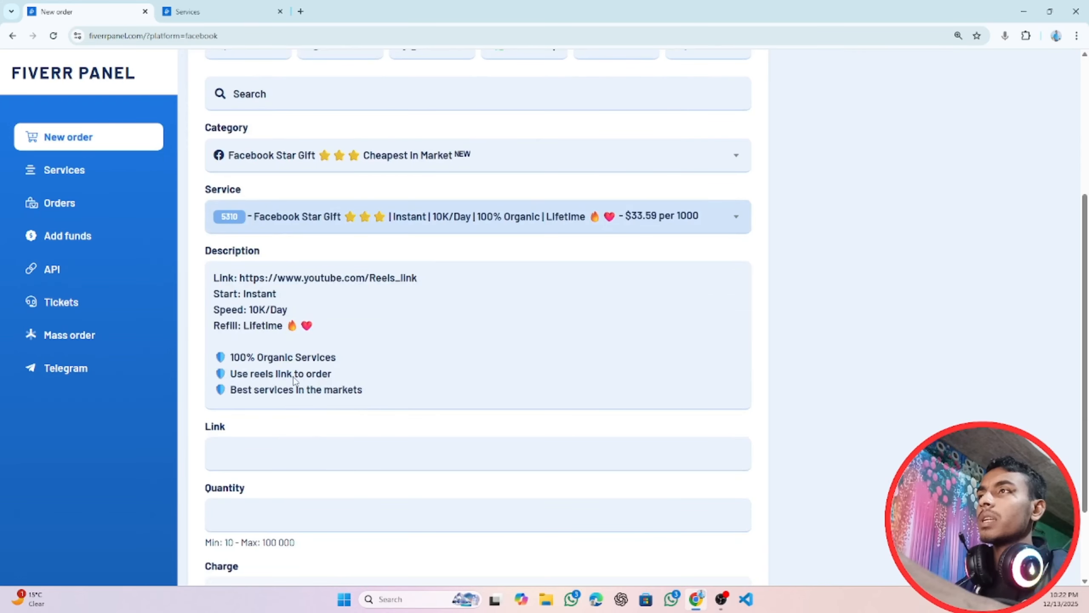
pyautogui.click(277, 456)
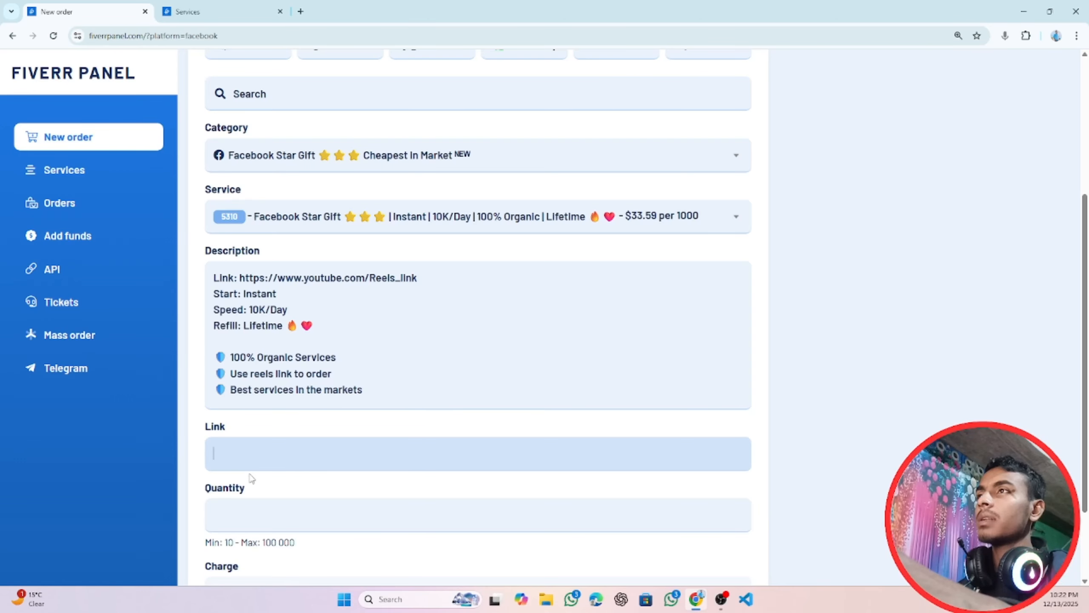
pyautogui.click(238, 510)
pyautogui.scroll(-2, 273, 522)
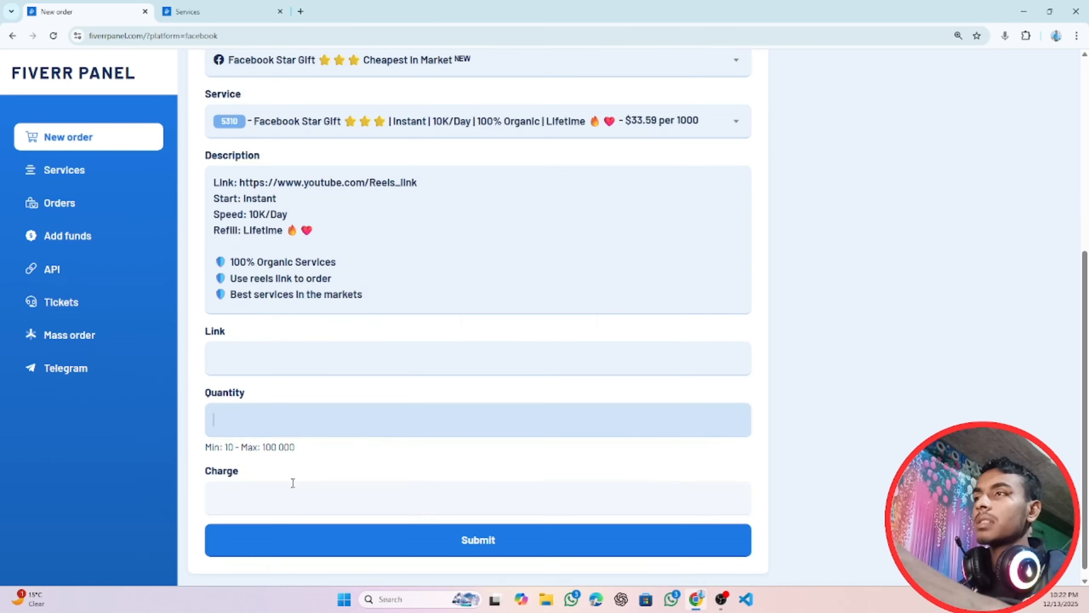
# Check the Facebook Star Gift quantity limits, enter a quantity of 10, and check the resulting charge.
pyautogui.moveTo(227, 432); pyautogui.dragTo(351, 435)
pyautogui.click(263, 433)
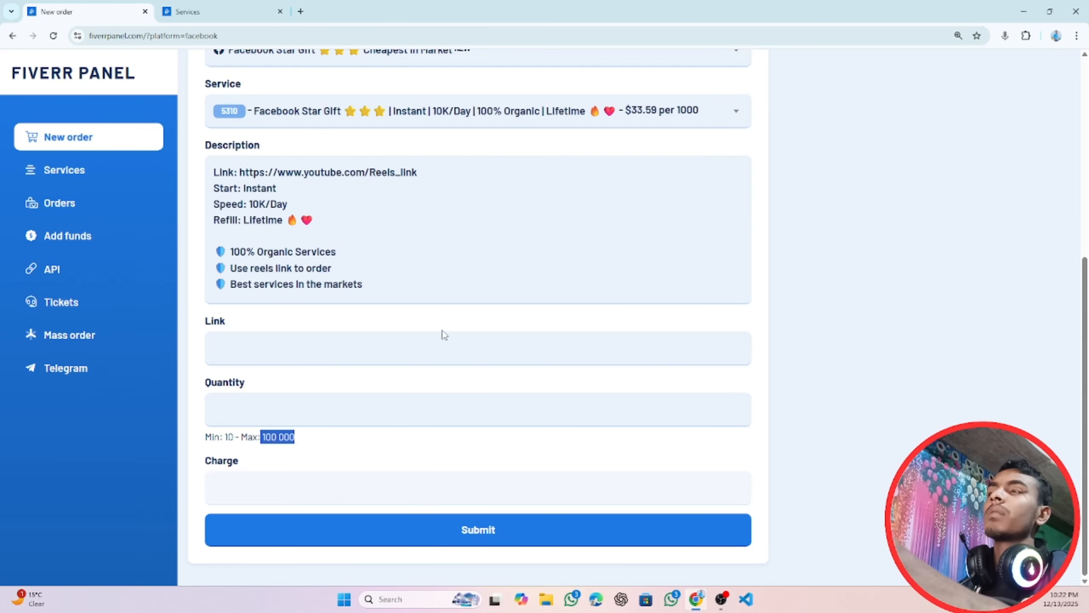
pyautogui.scroll(3, 305, 357)
pyautogui.scroll(-3, 261, 389)
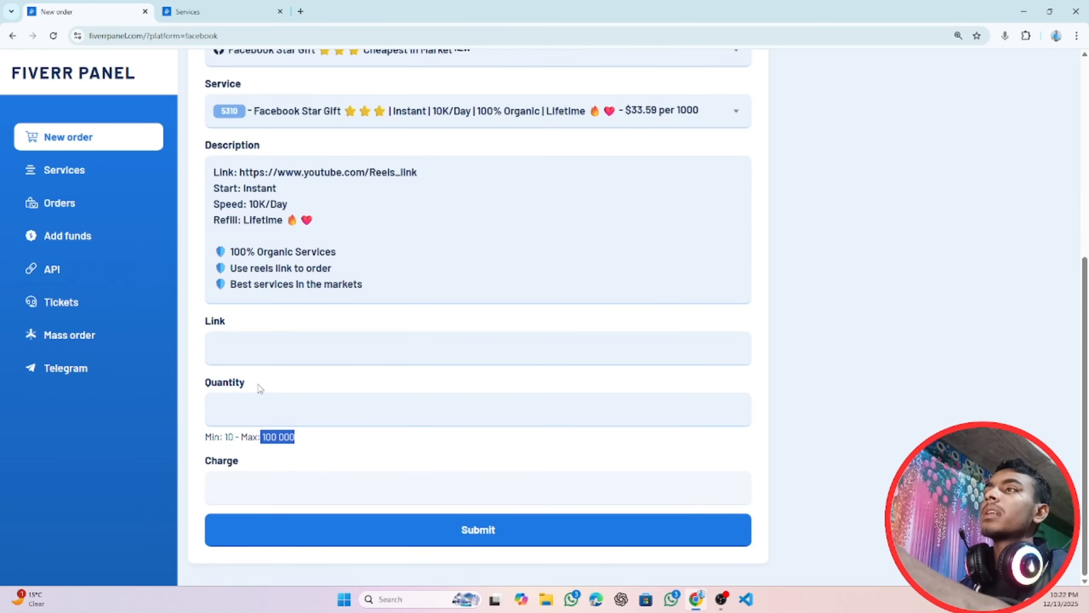
pyautogui.click(265, 352)
pyautogui.click(262, 415)
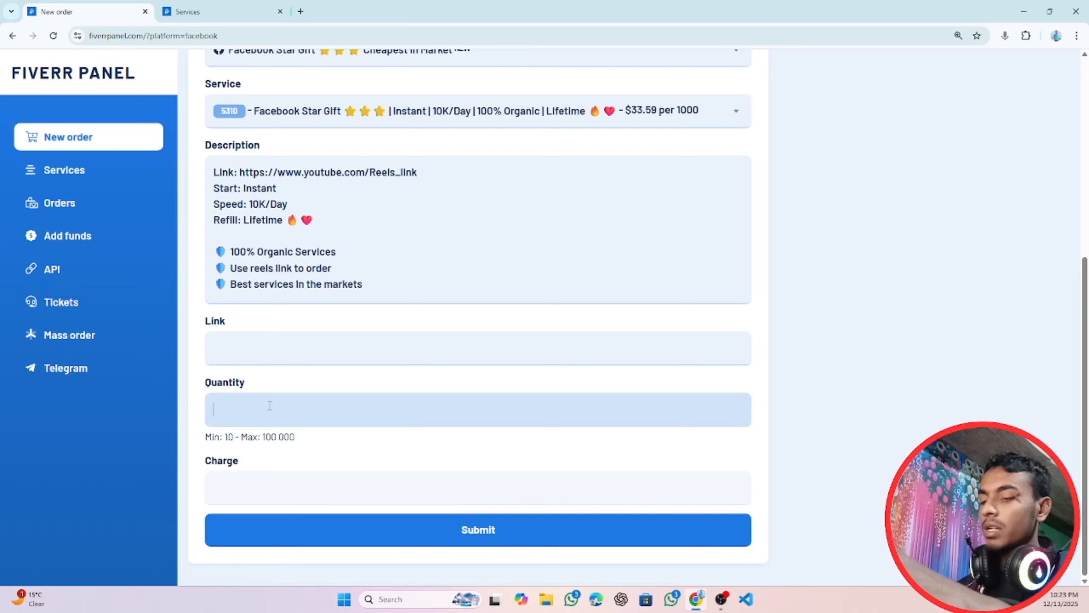
pyautogui.write('10')
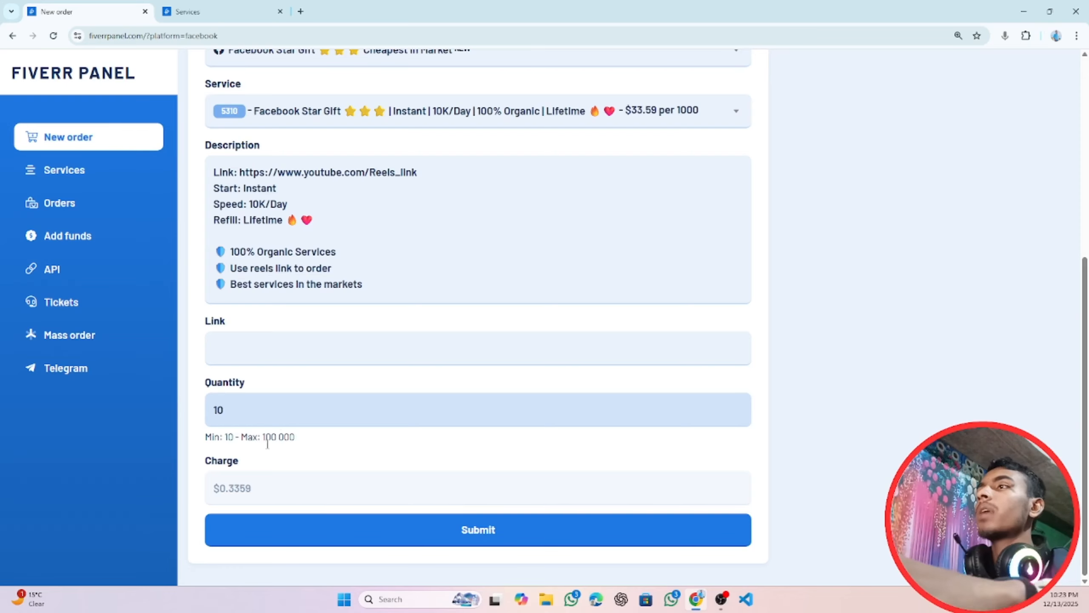
pyautogui.moveTo(263, 489); pyautogui.dragTo(226, 489)
# Filter the order form to YouTube and select the YouTube Monetization Package category with service 372, 4k Watch Time.
pyautogui.scroll(8, 367, 307)
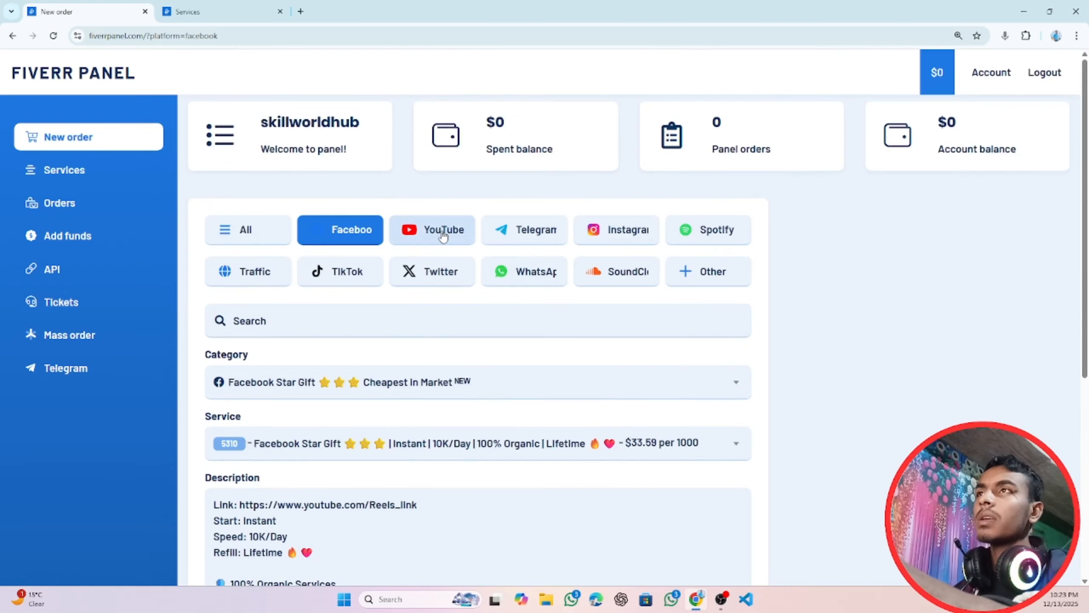
pyautogui.click(442, 232)
pyautogui.click(394, 382)
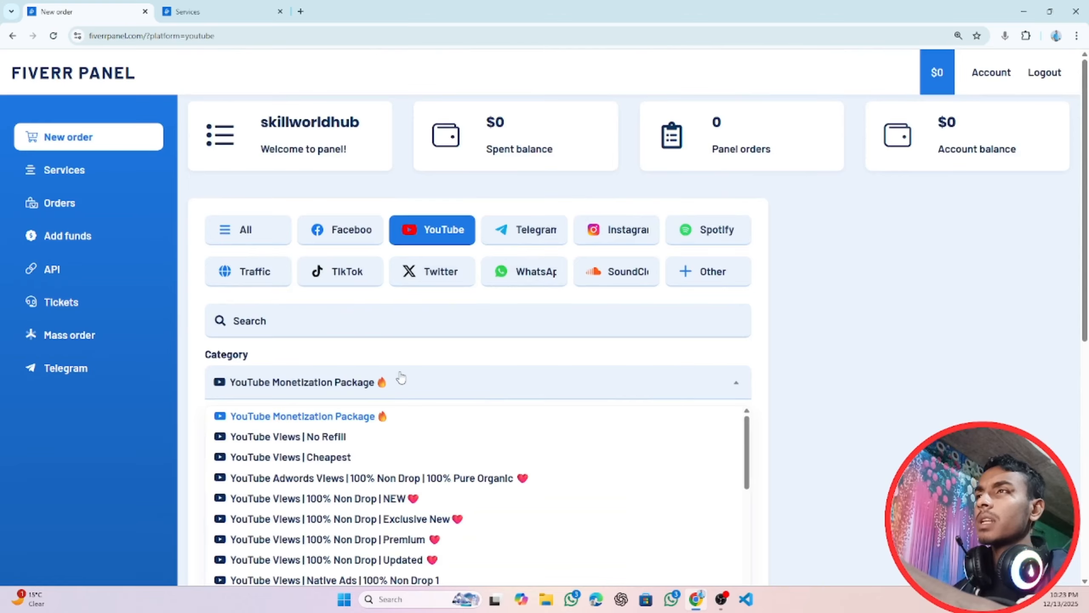
pyautogui.click(333, 416)
pyautogui.click(431, 442)
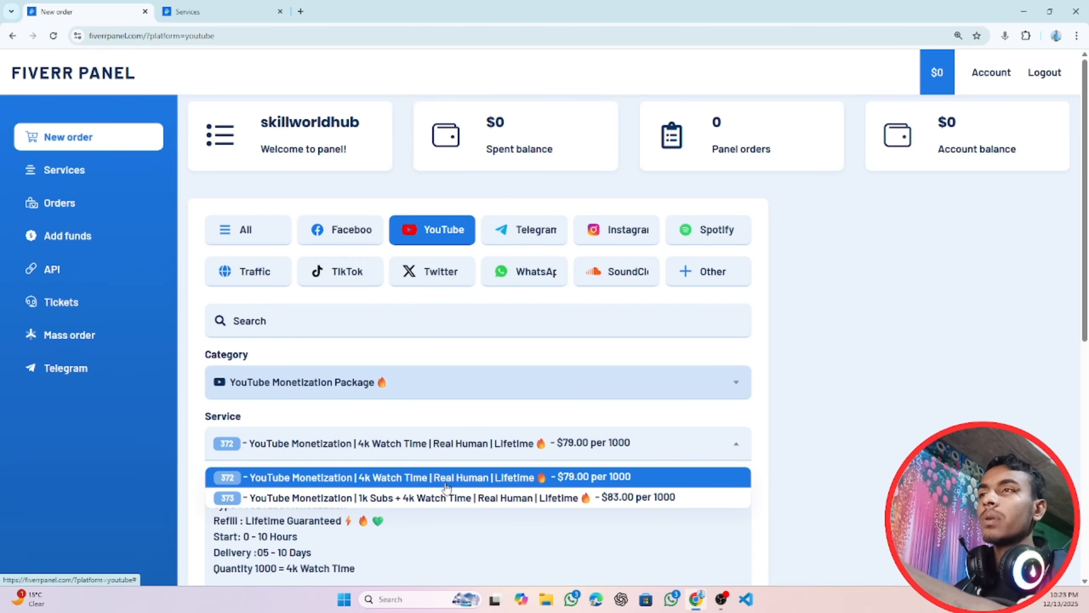
pyautogui.click(569, 481)
# Review the YouTube Monetization service description, enter a quantity of 1000, and check the charge.
pyautogui.scroll(-4, 433, 377)
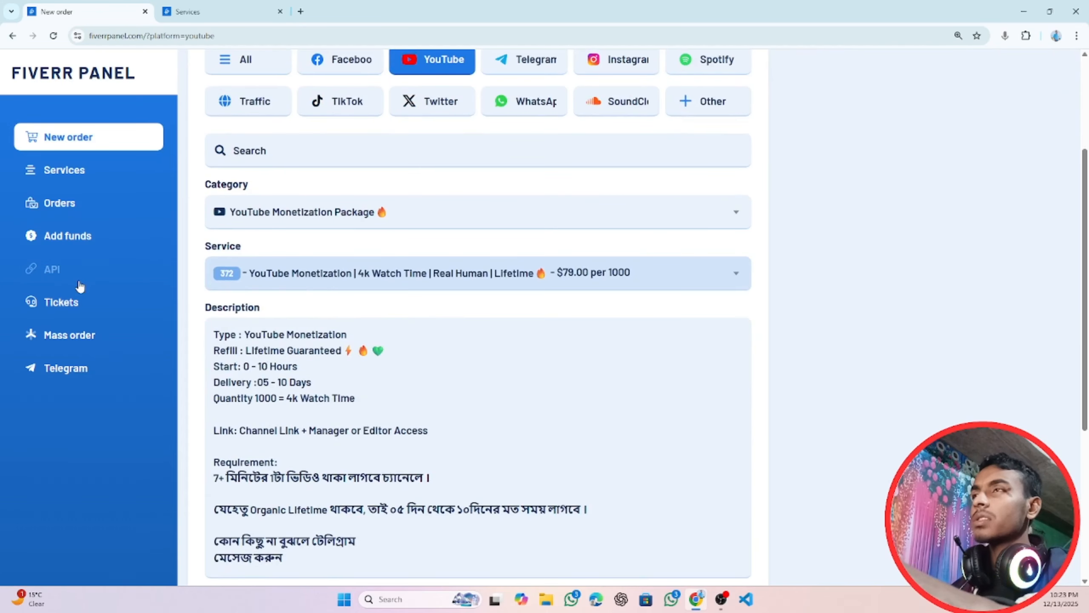
pyautogui.scroll(-6, 395, 254)
pyautogui.click(259, 348)
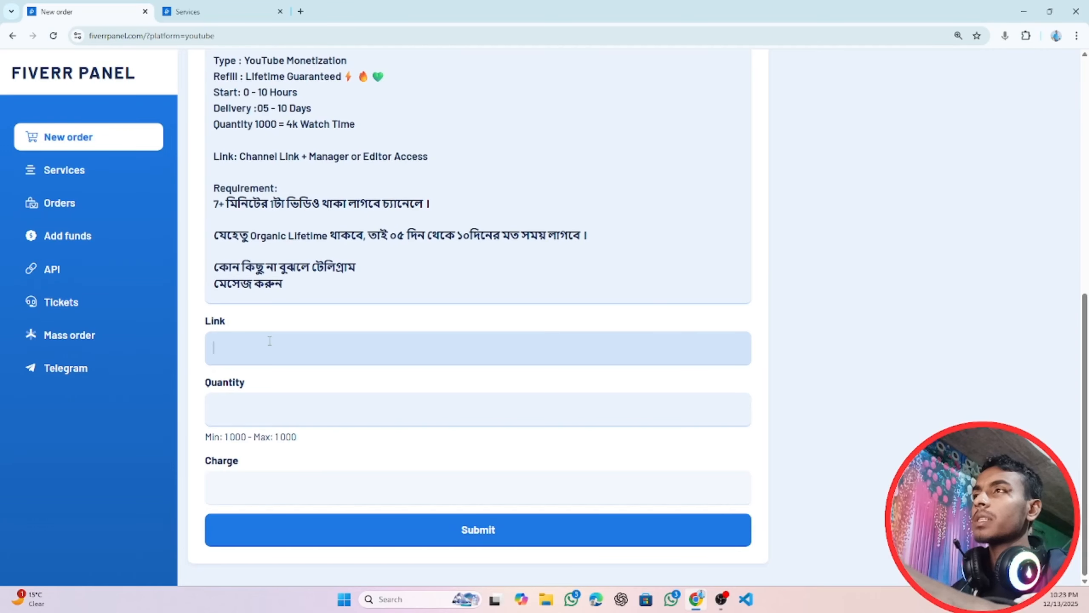
pyautogui.click(253, 408)
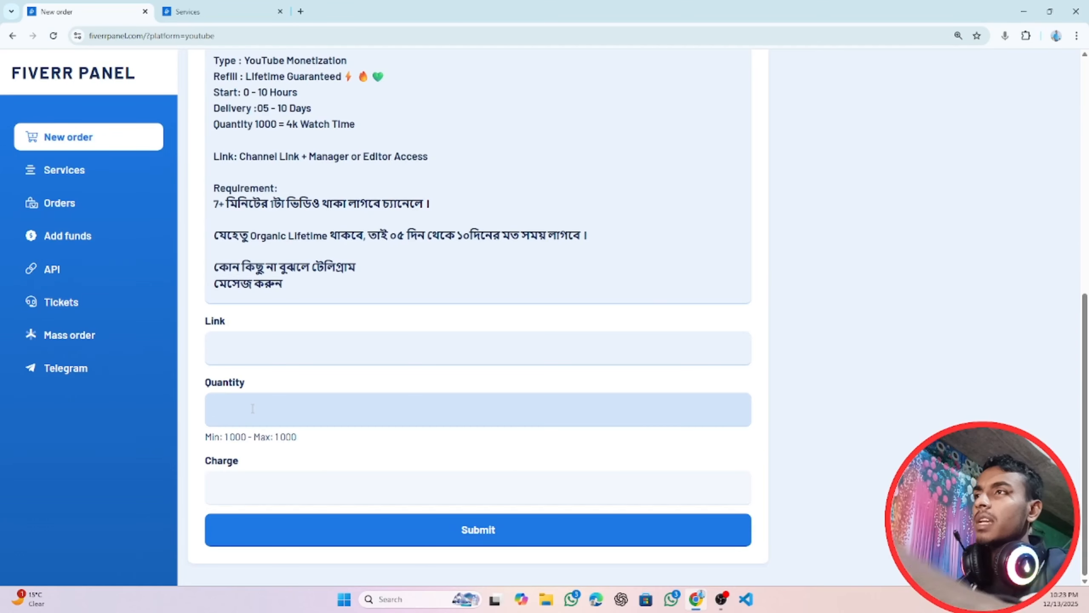
pyautogui.write('1000')
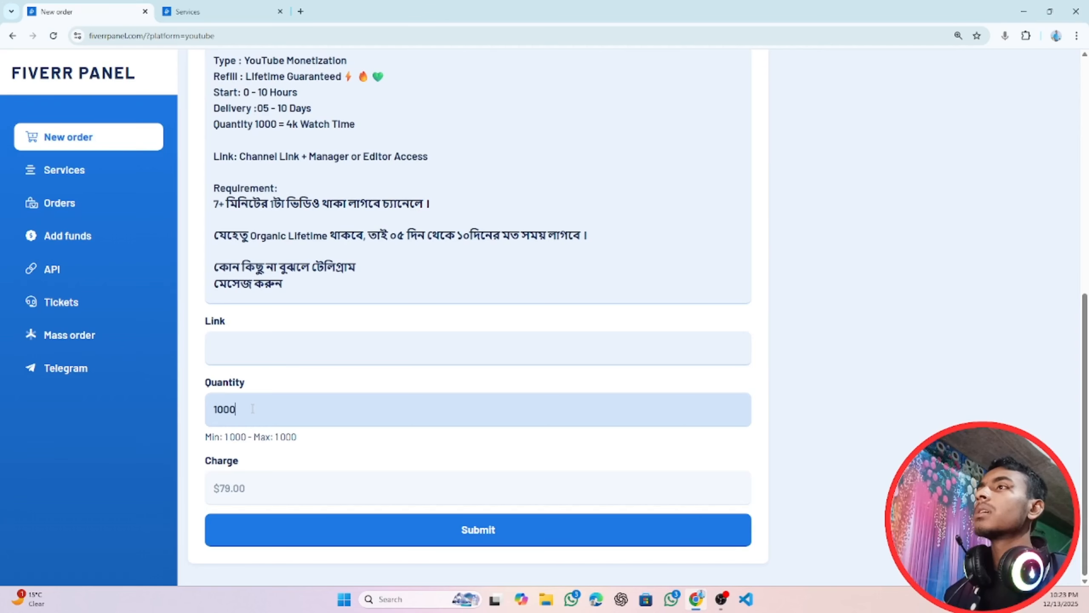
pyautogui.moveTo(268, 490); pyautogui.dragTo(215, 488)
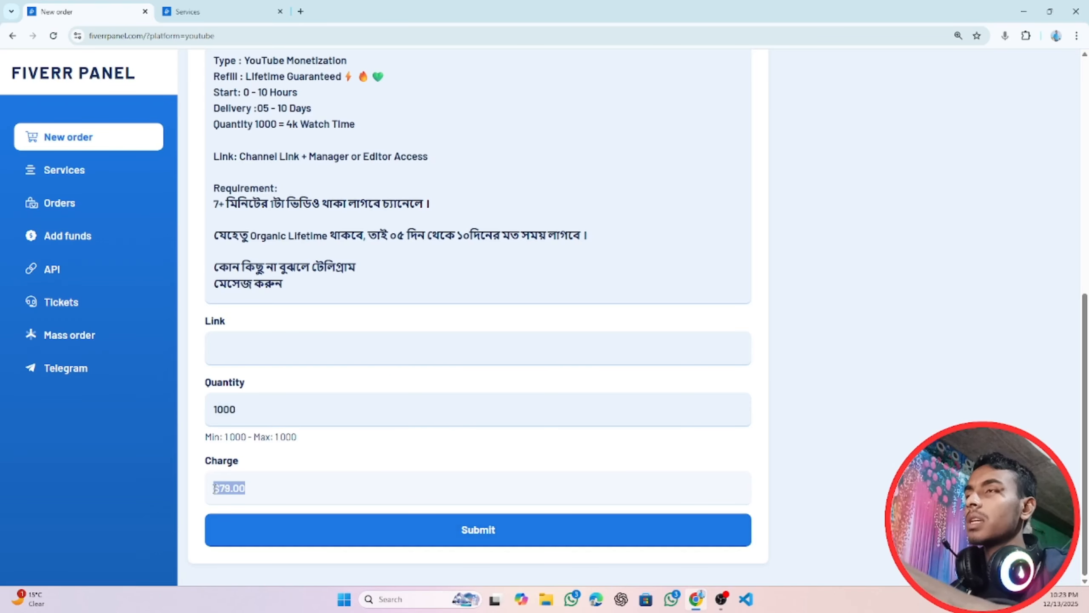
# Switch to Facebook, choose the Facebook Followers | Any Type | Top Speed category, and select service 5312 with 30 Days Refill.
pyautogui.scroll(6, 363, 70)
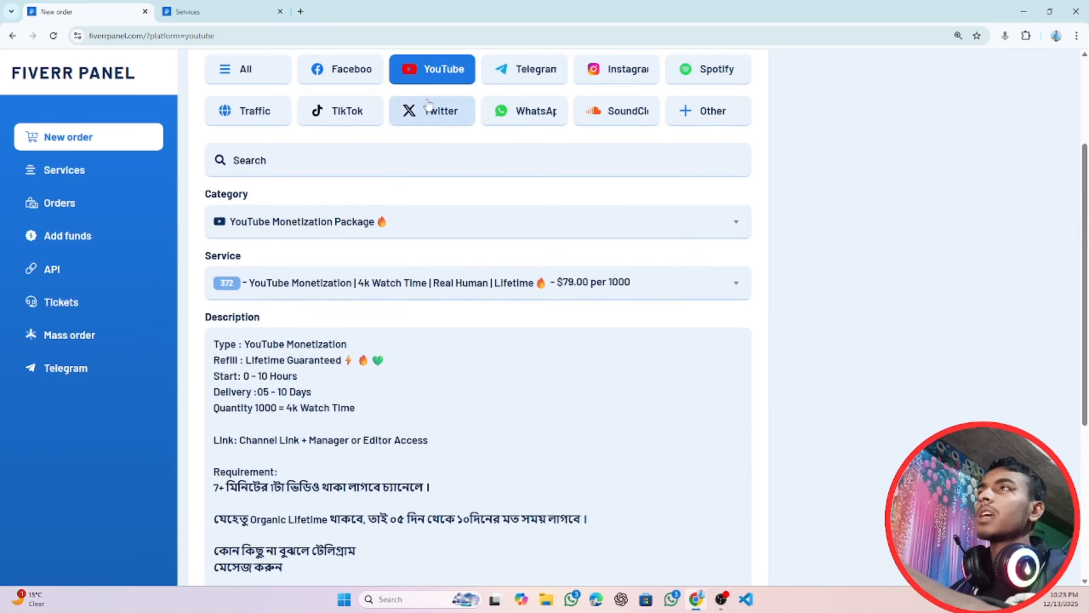
pyautogui.click(360, 68)
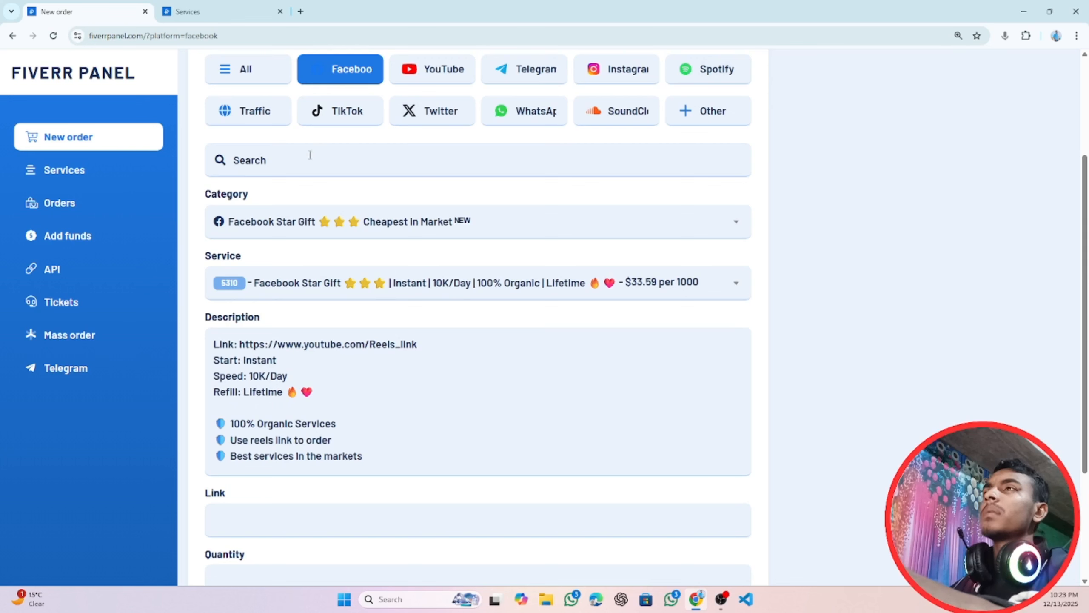
pyautogui.click(299, 228)
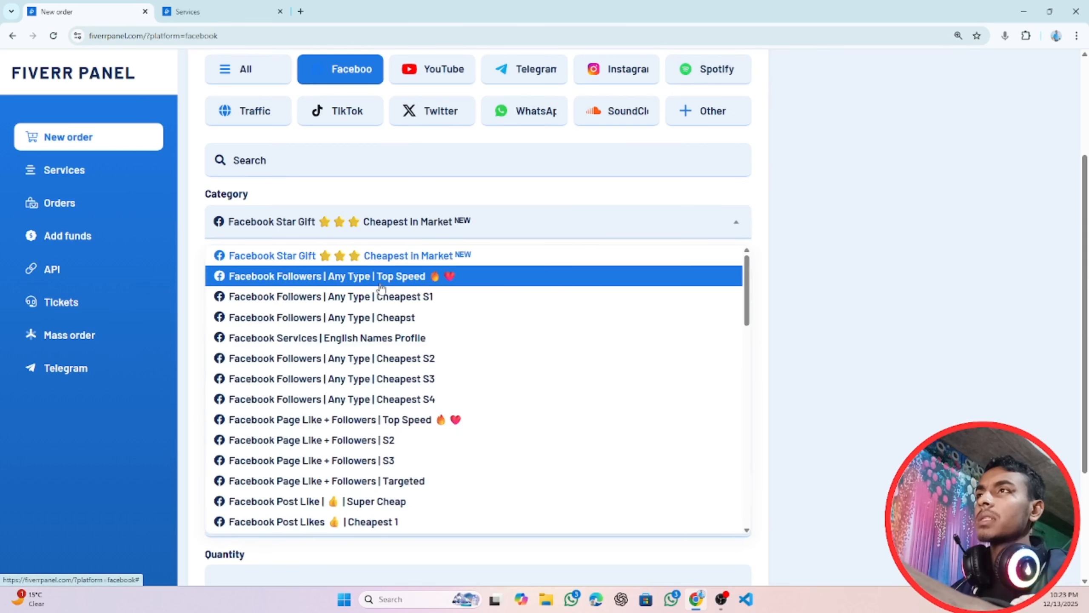
pyautogui.click(415, 277)
pyautogui.click(366, 287)
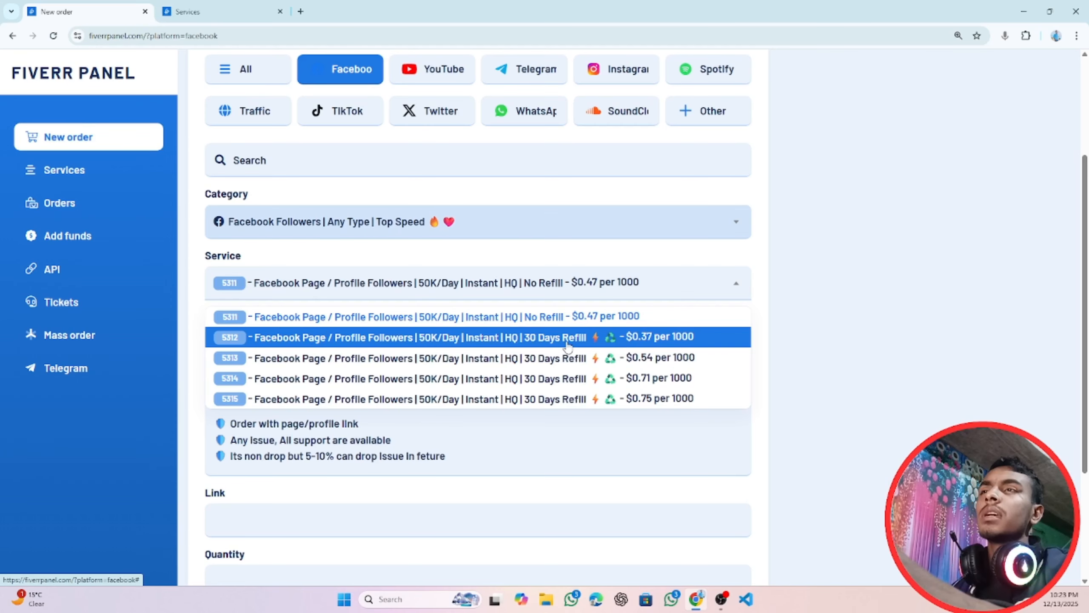
pyautogui.click(625, 342)
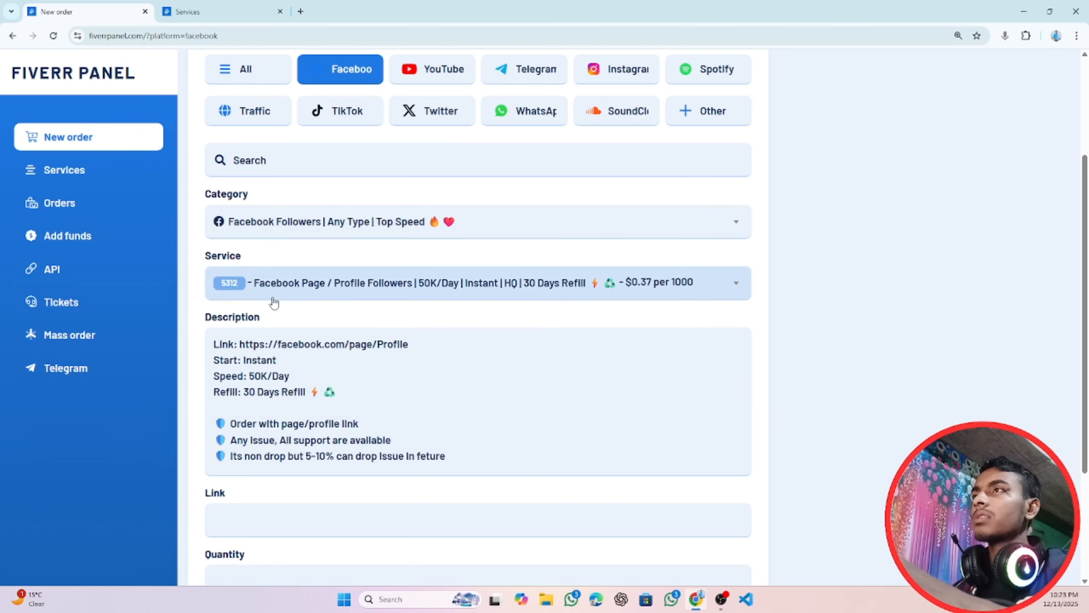
# Enter a quantity of 1000 for the Facebook followers service and check the charge.
pyautogui.scroll(-1, 379, 341)
pyautogui.scroll(-2, 379, 341)
pyautogui.click(280, 474)
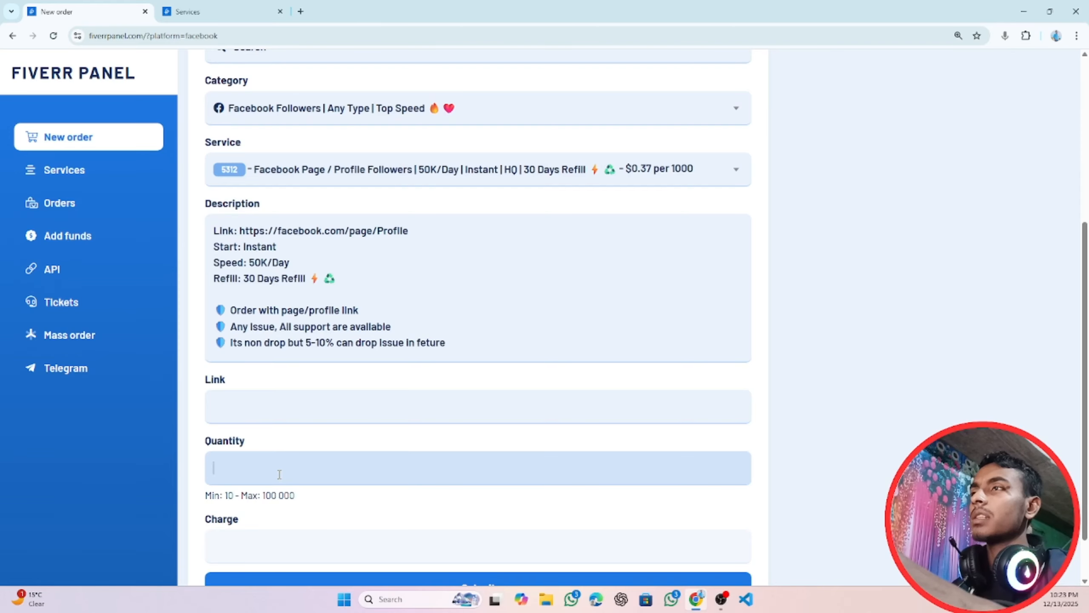
pyautogui.write('1000')
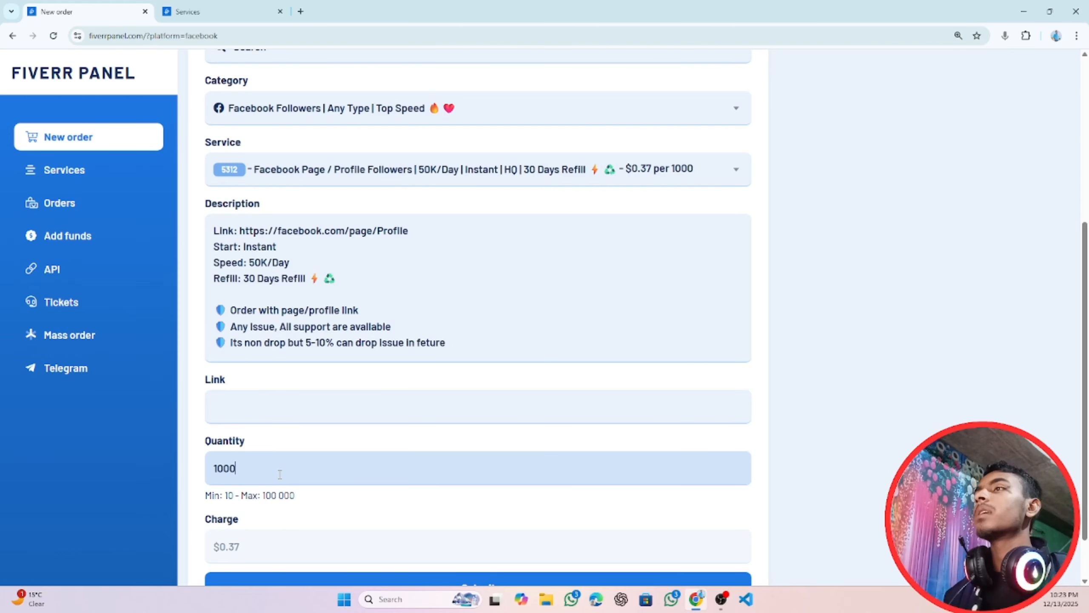
pyautogui.moveTo(239, 547); pyautogui.dragTo(214, 547)
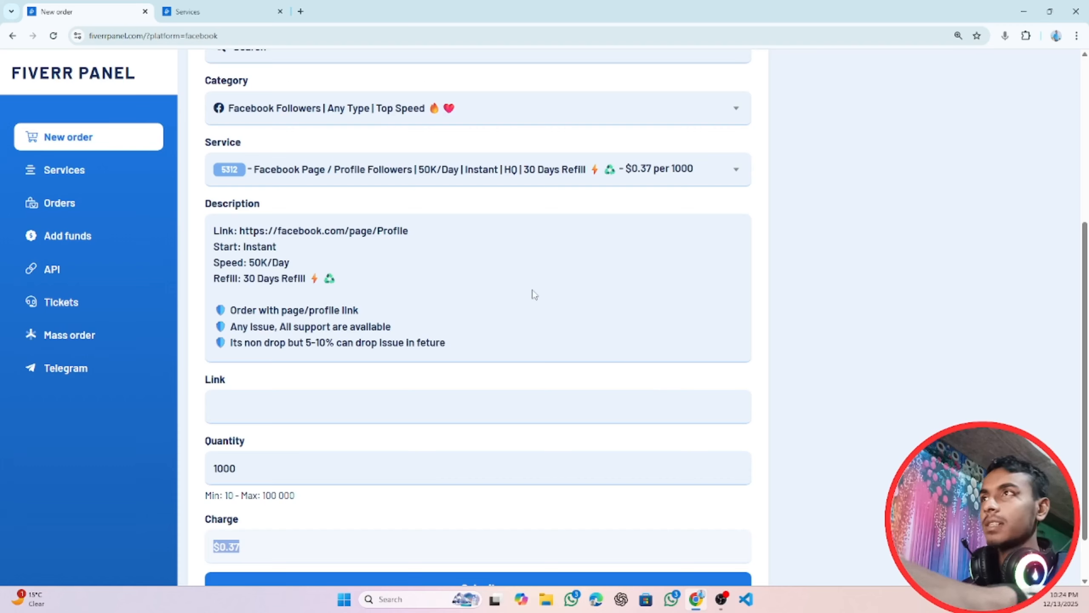
# Filter the order form to Other and browse its category list, then close the list with the category unchanged.
pyautogui.scroll(5, 466, 250)
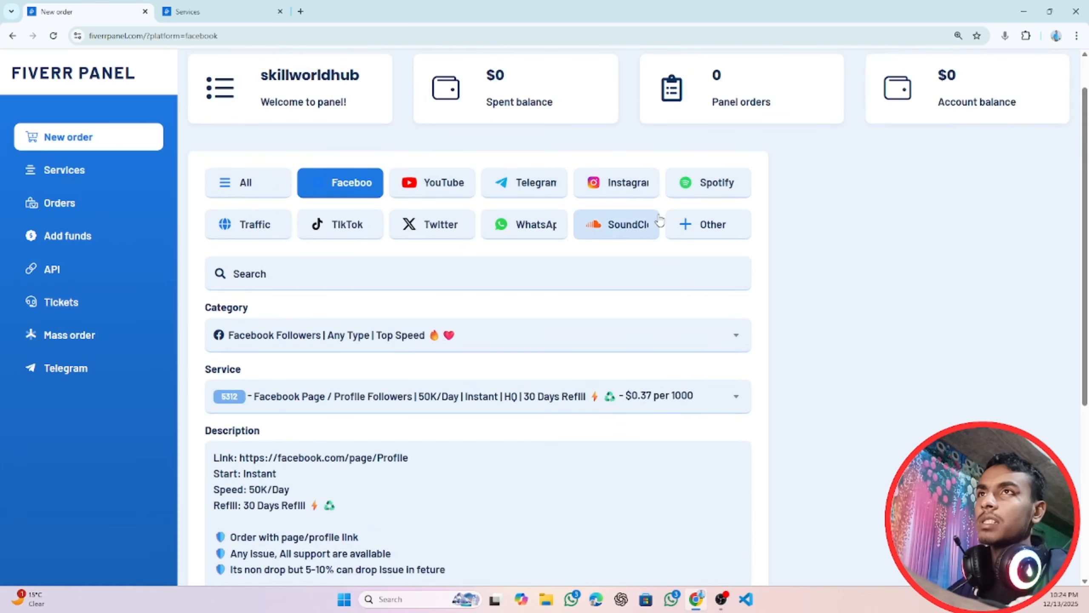
pyautogui.click(709, 227)
pyautogui.click(306, 336)
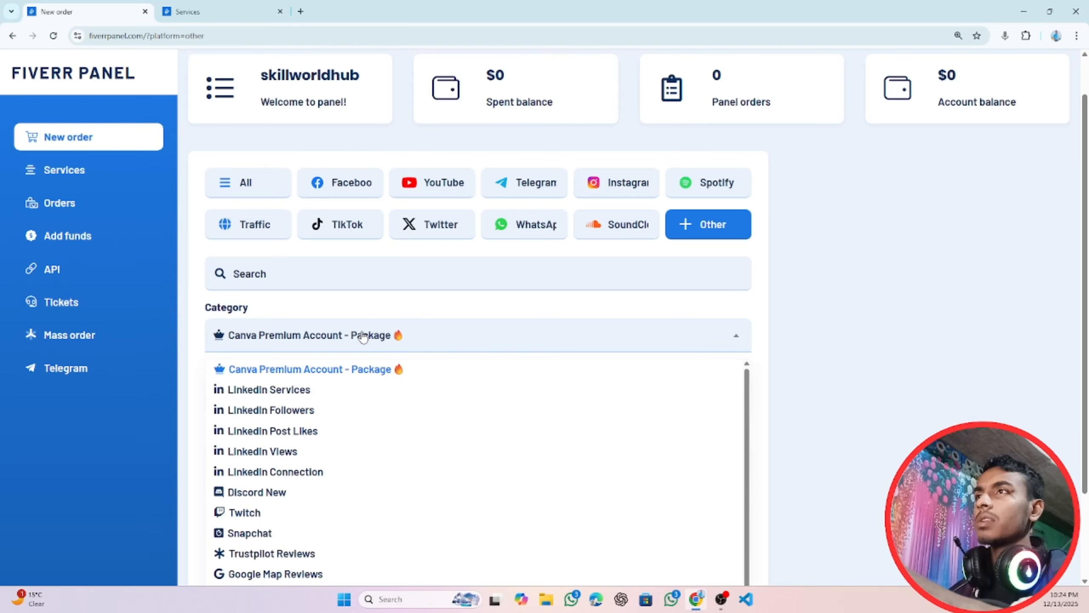
pyautogui.scroll(-1, 283, 401)
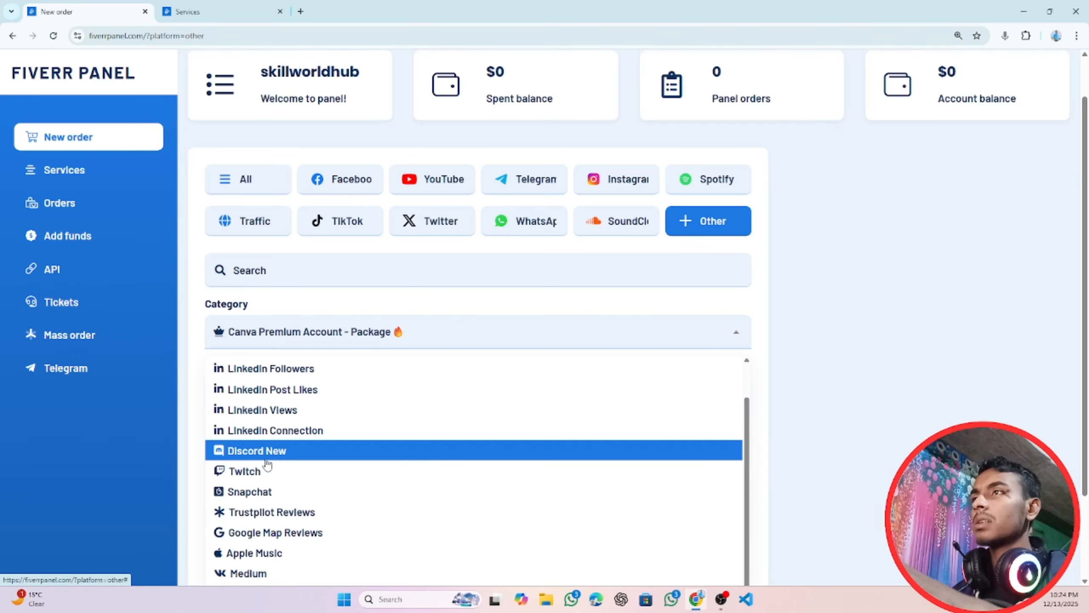
pyautogui.scroll(-3, 262, 451)
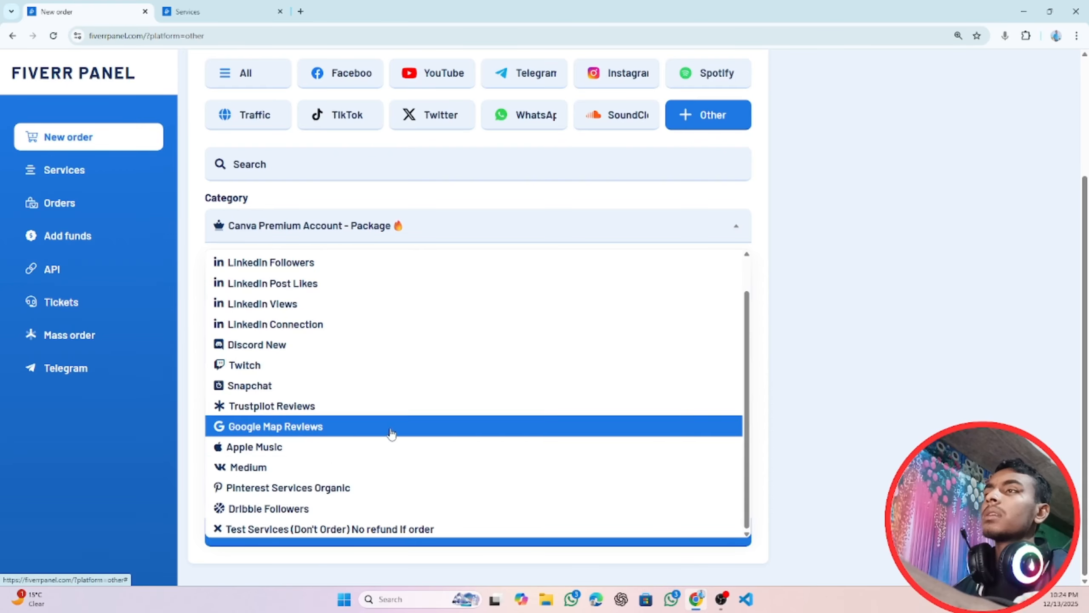
pyautogui.scroll(5, 389, 433)
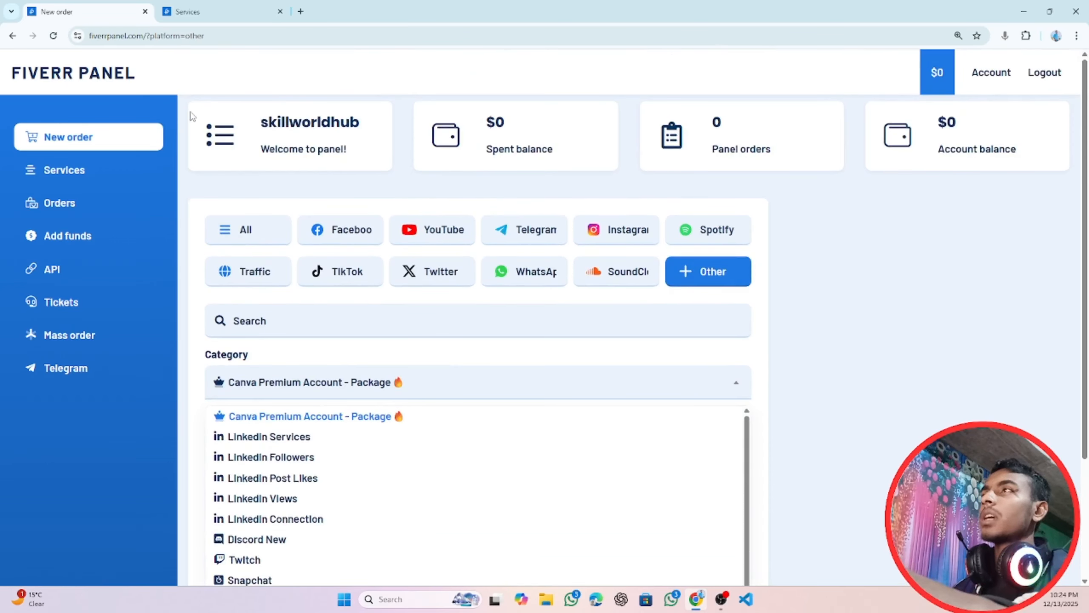
pyautogui.click(986, 121)
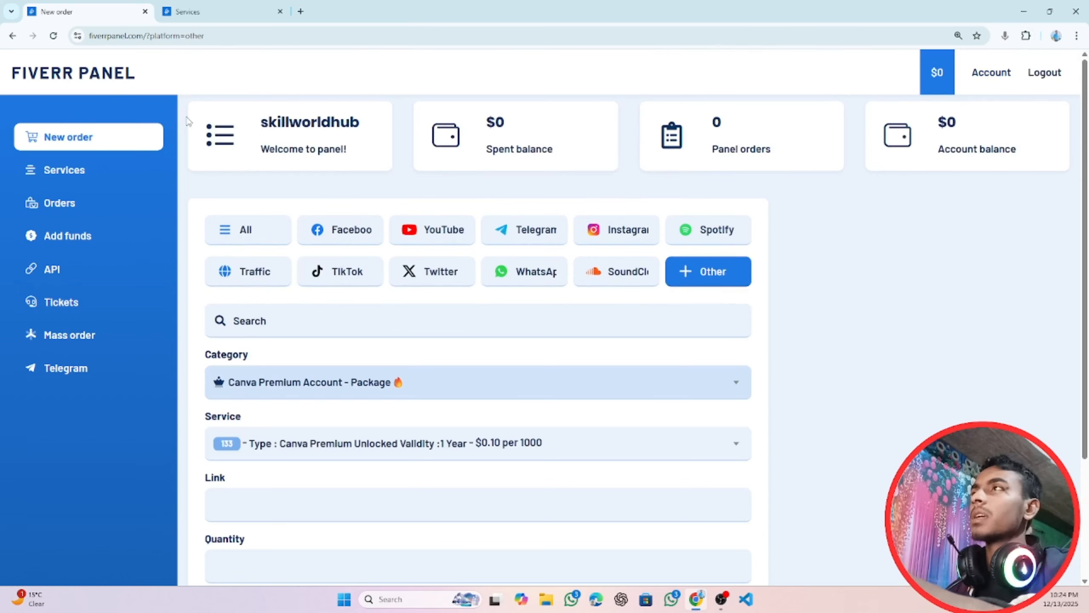
# Reload the New order page from the site logo, filter it to Traffic, and select Website Traffic service 6944, Direct Visits.
pyautogui.click(82, 82)
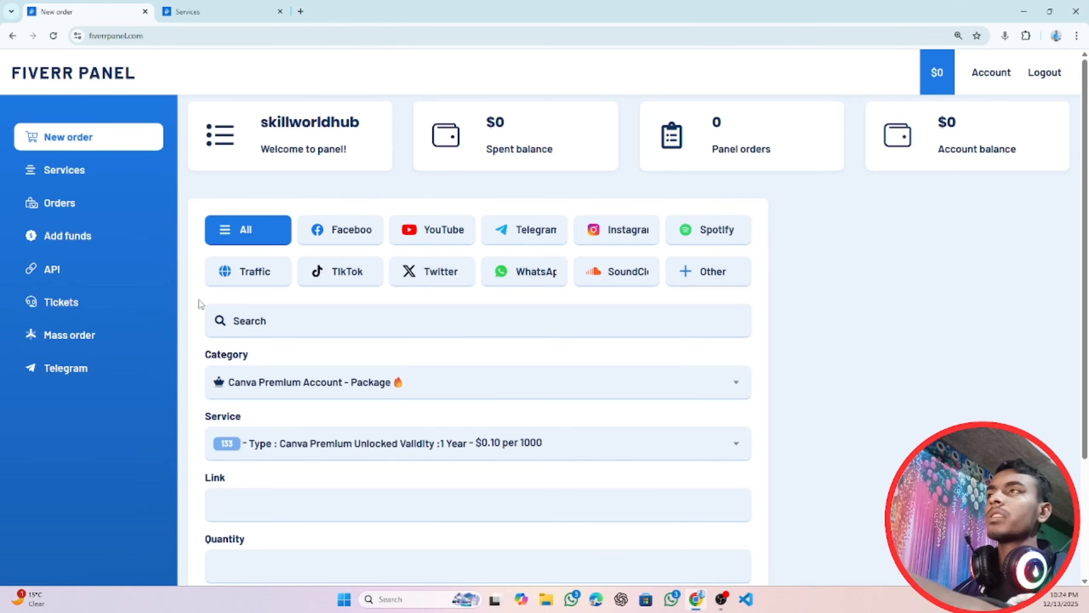
pyautogui.moveTo(263, 120); pyautogui.dragTo(361, 114)
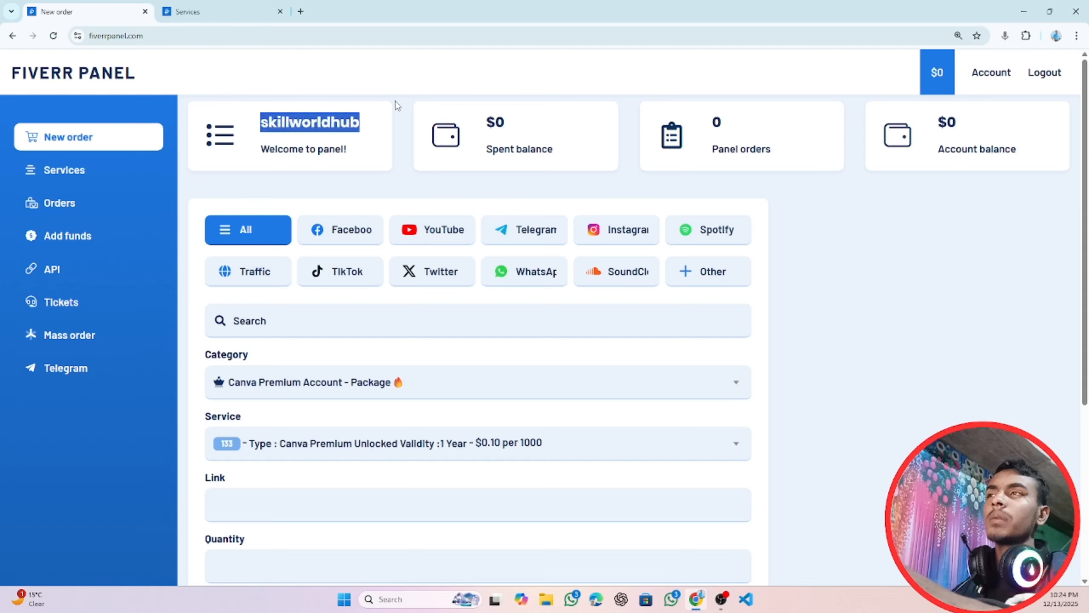
pyautogui.click(244, 273)
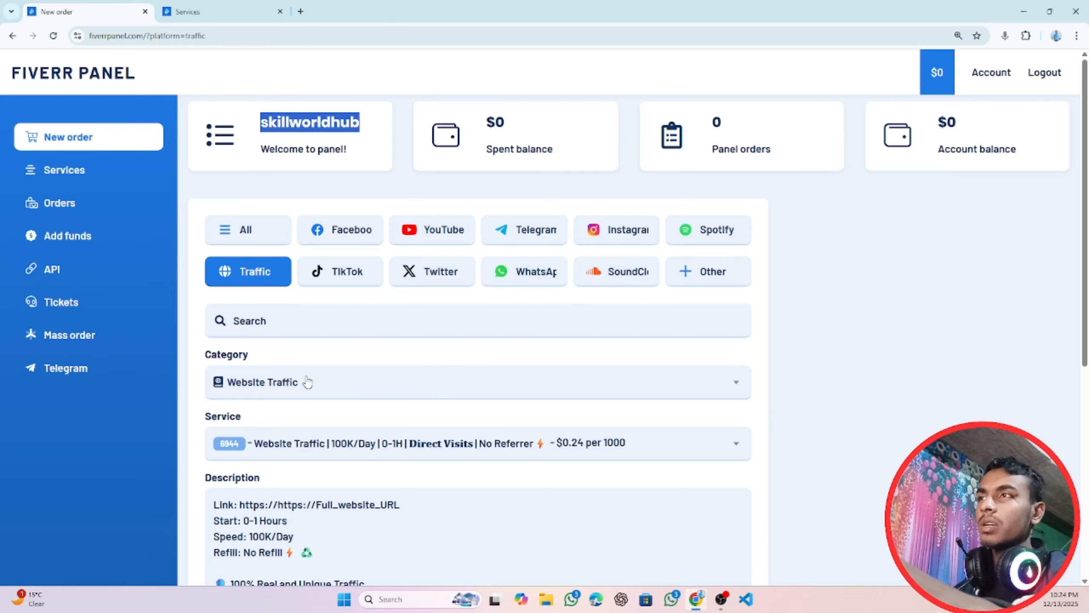
pyautogui.click(414, 445)
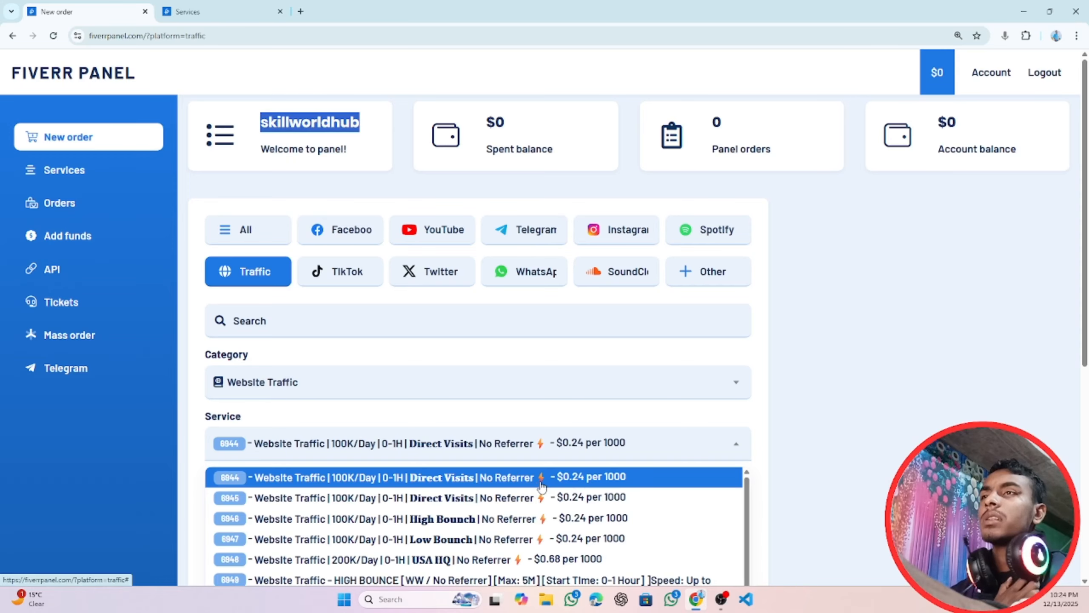
pyautogui.scroll(-2, 534, 505)
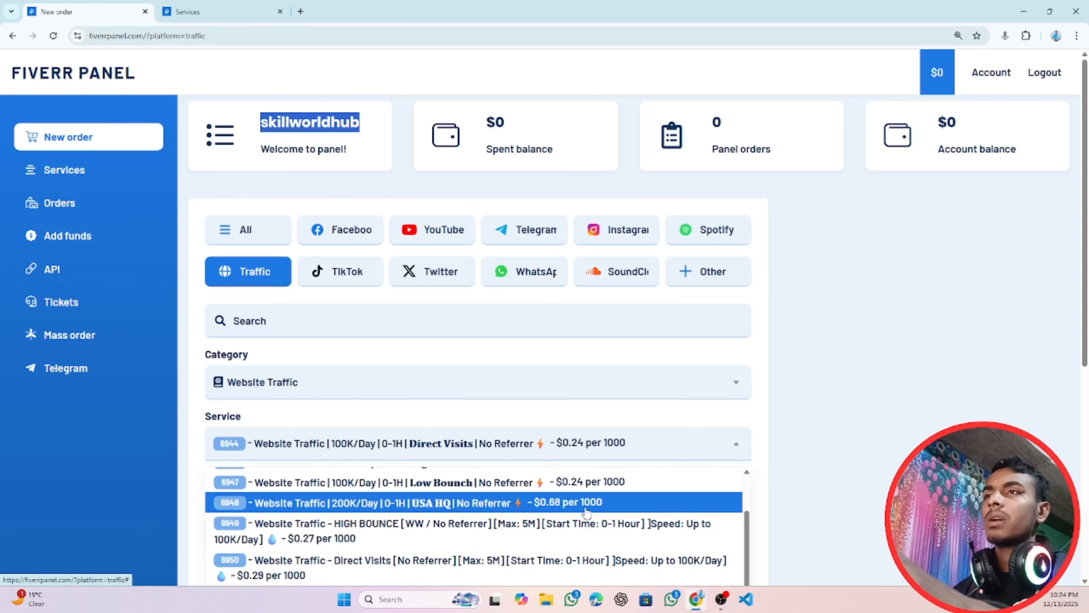
pyautogui.scroll(2, 586, 513)
pyautogui.click(588, 486)
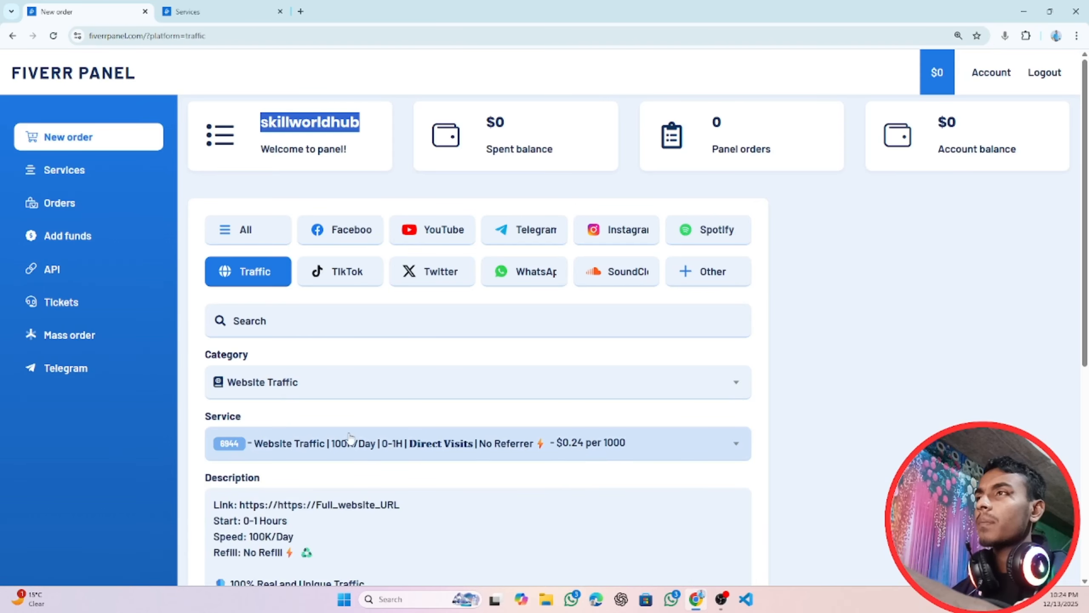
# Examine the start time and speed in the Website Traffic service description.
pyautogui.scroll(-3, 430, 379)
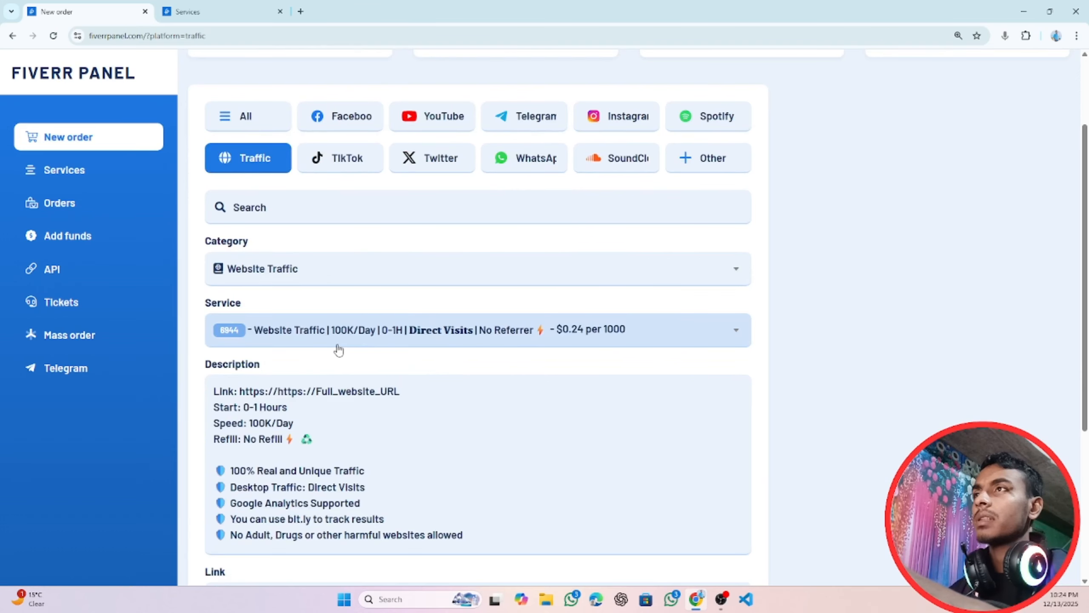
pyautogui.scroll(-2, 354, 307)
pyautogui.scroll(-4, 351, 305)
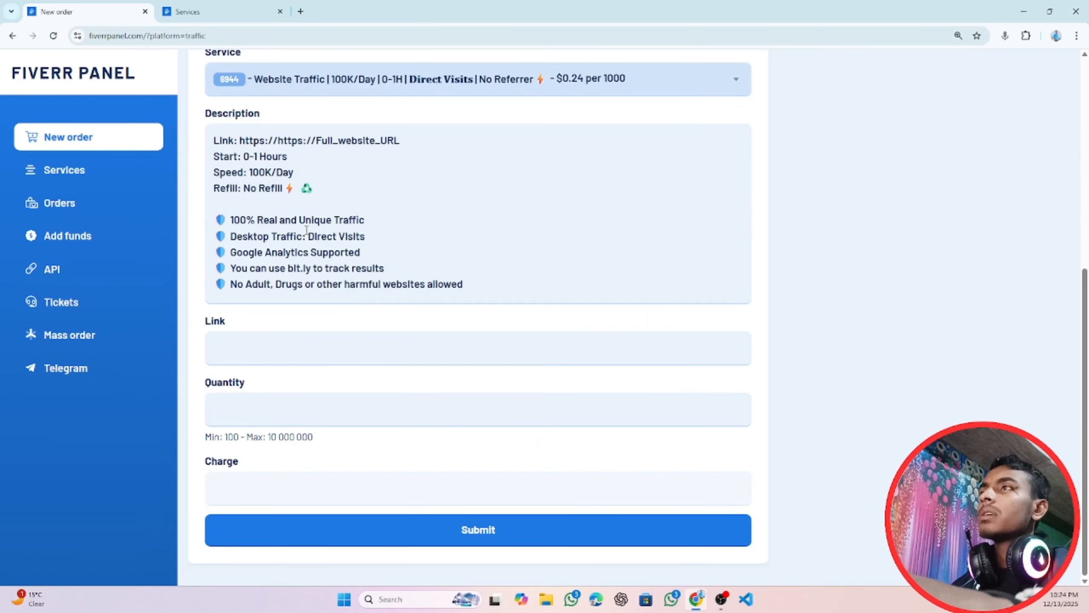
pyautogui.moveTo(299, 160)
pyautogui.mouseDown()
pyautogui.moveTo(222, 171)
pyautogui.moveTo(311, 156)
pyautogui.mouseUp()
pyautogui.click(251, 158)
pyautogui.moveTo(244, 172); pyautogui.dragTo(357, 174)
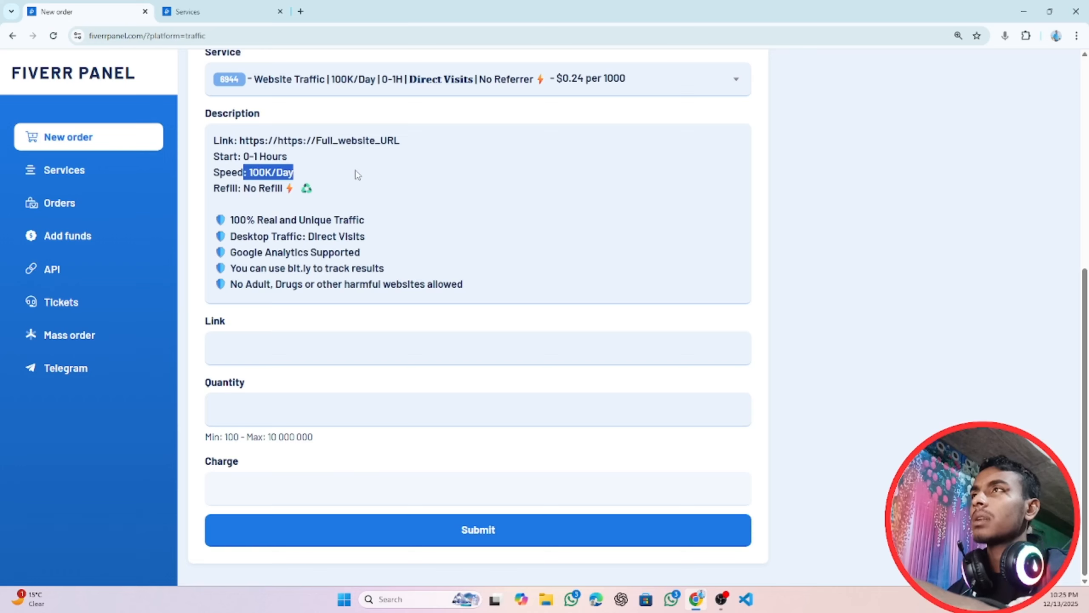
# Check the refill terms of the Website Traffic service, and switch the category to Website Traffic | Choose GEO to view its service.
pyautogui.moveTo(199, 185); pyautogui.dragTo(283, 190)
pyautogui.click(262, 192)
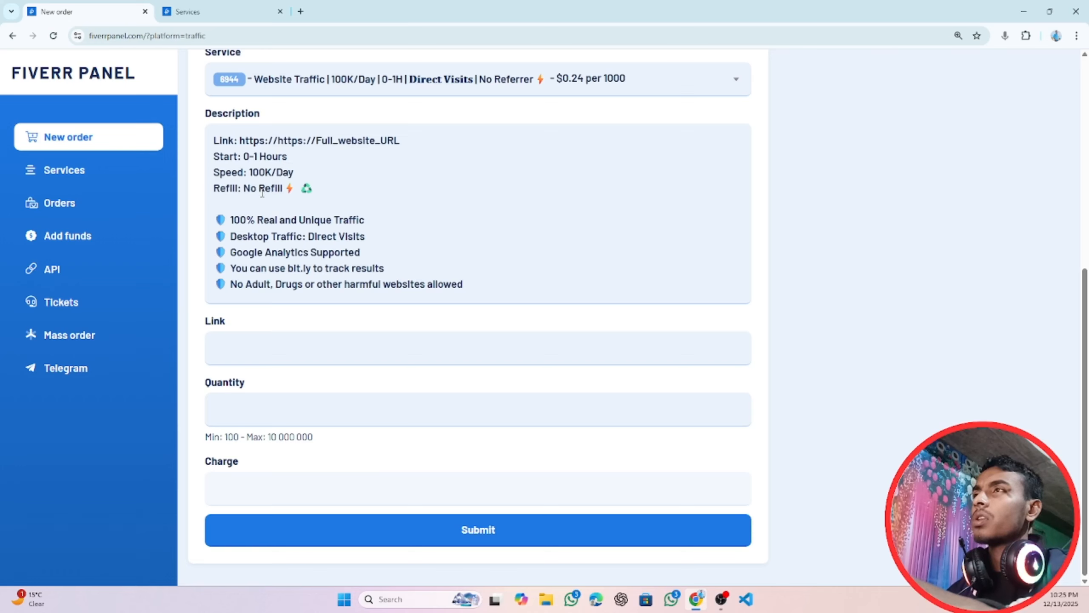
pyautogui.scroll(5, 349, 272)
pyautogui.click(372, 254)
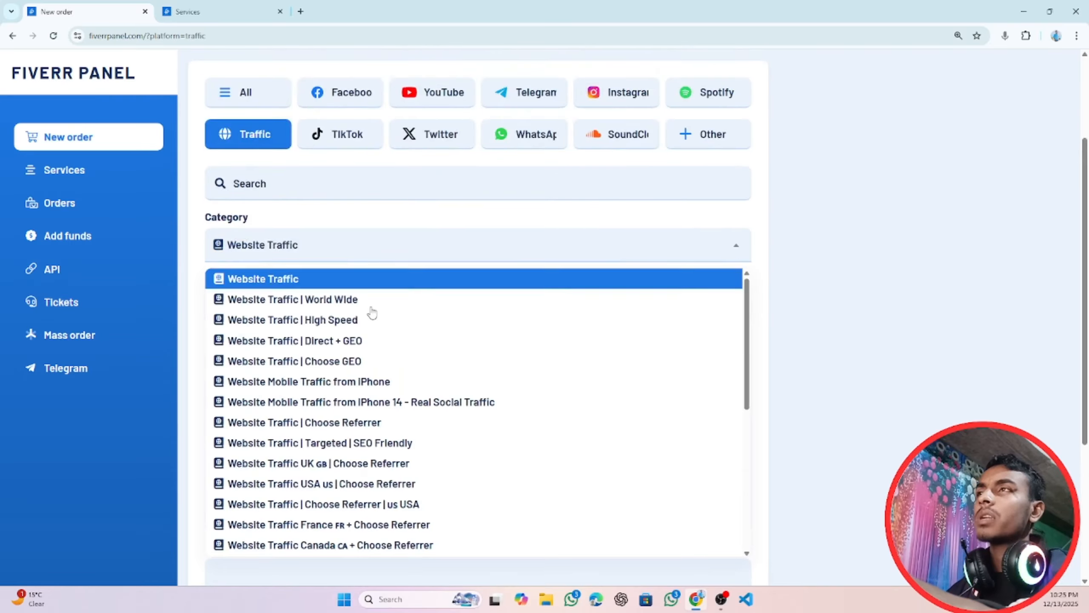
pyautogui.click(338, 364)
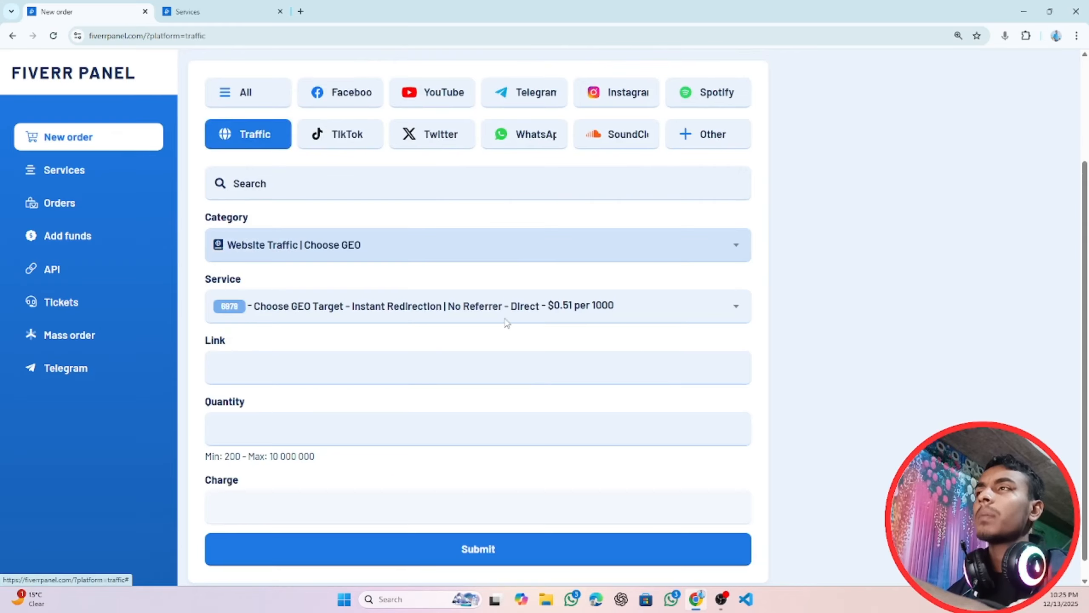
# Return to the unfiltered New order page and examine the account name and welcome text on the dashboard card.
pyautogui.click(338, 92)
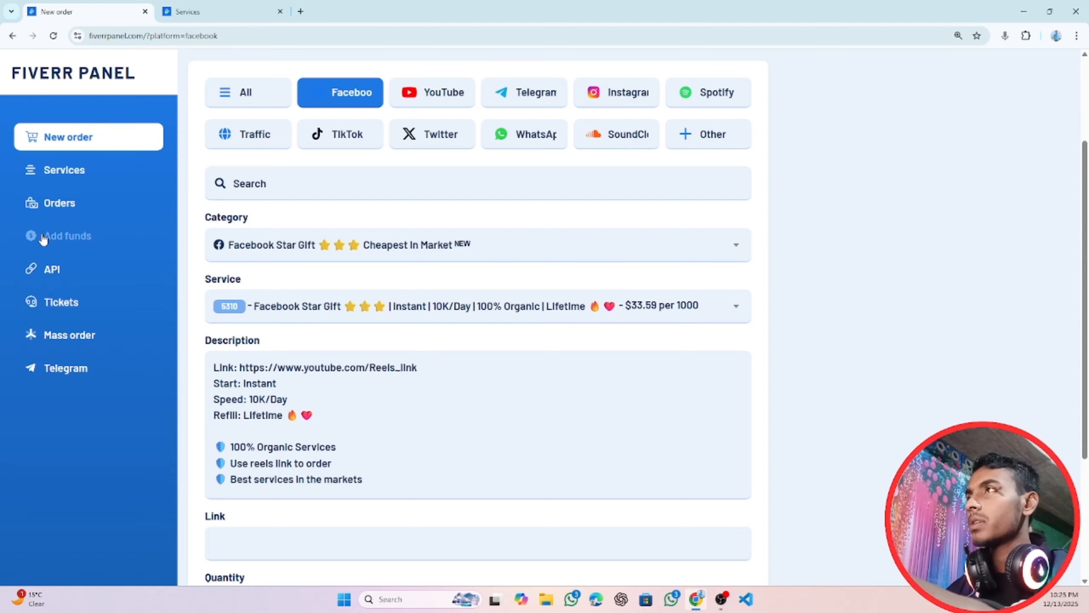
pyautogui.click(31, 75)
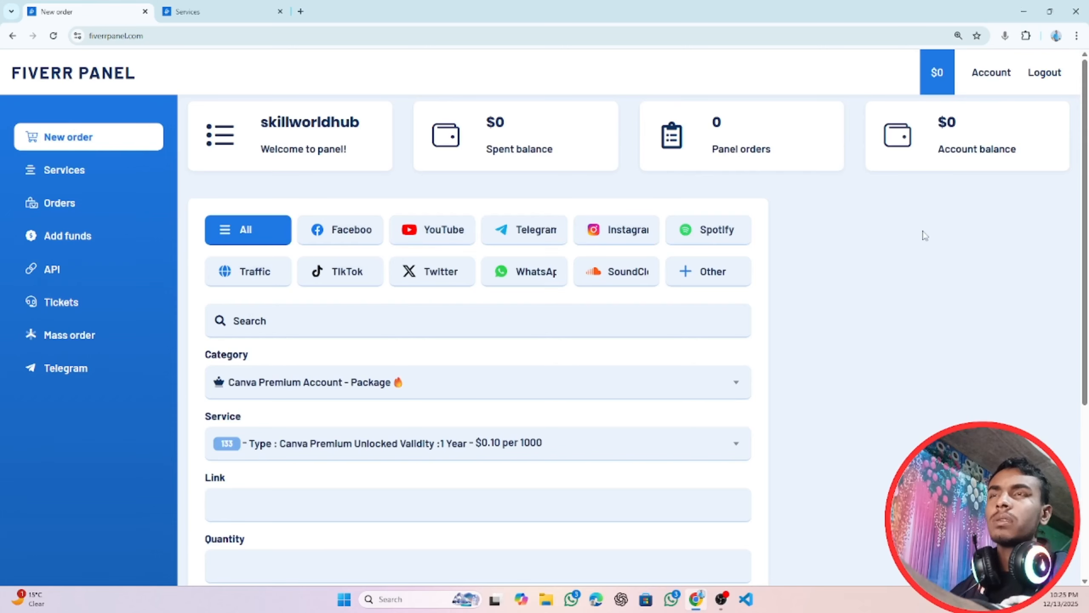
pyautogui.doubleClick(283, 120)
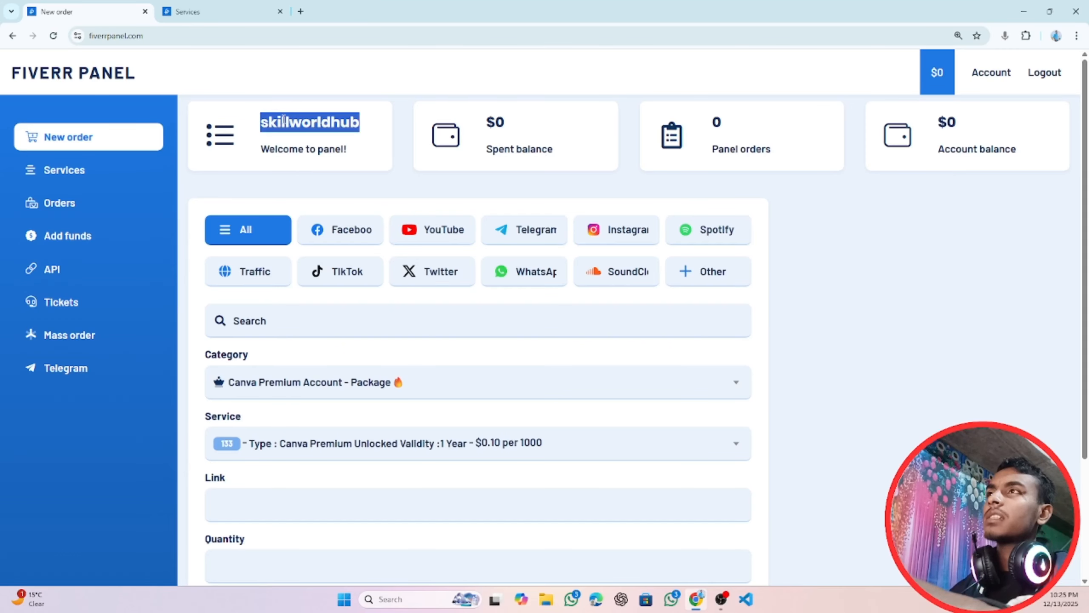
pyautogui.click(297, 148)
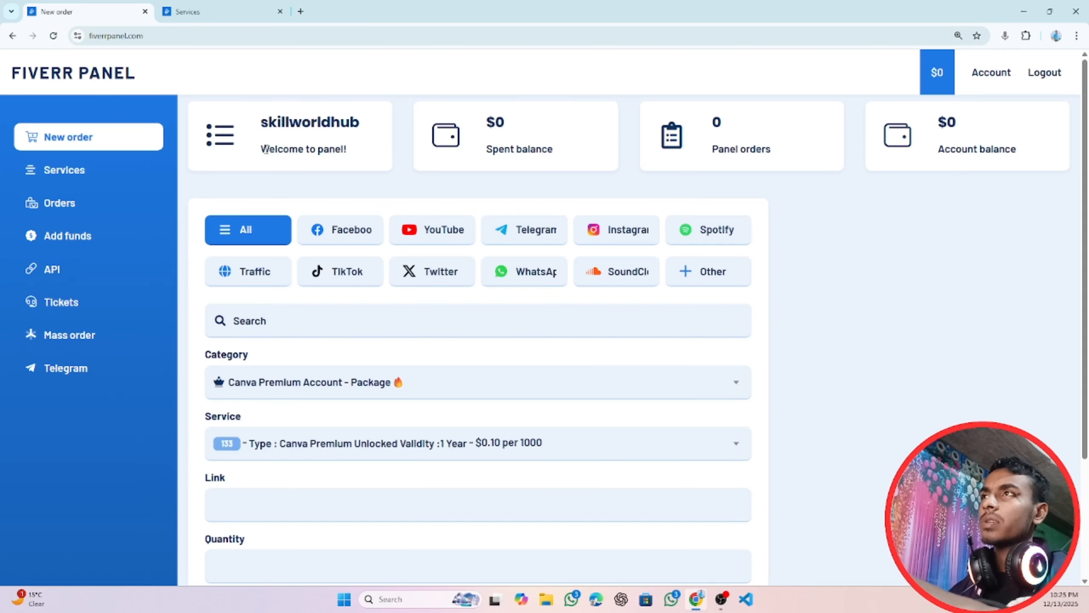
pyautogui.moveTo(265, 148); pyautogui.dragTo(356, 148)
pyautogui.click(358, 148)
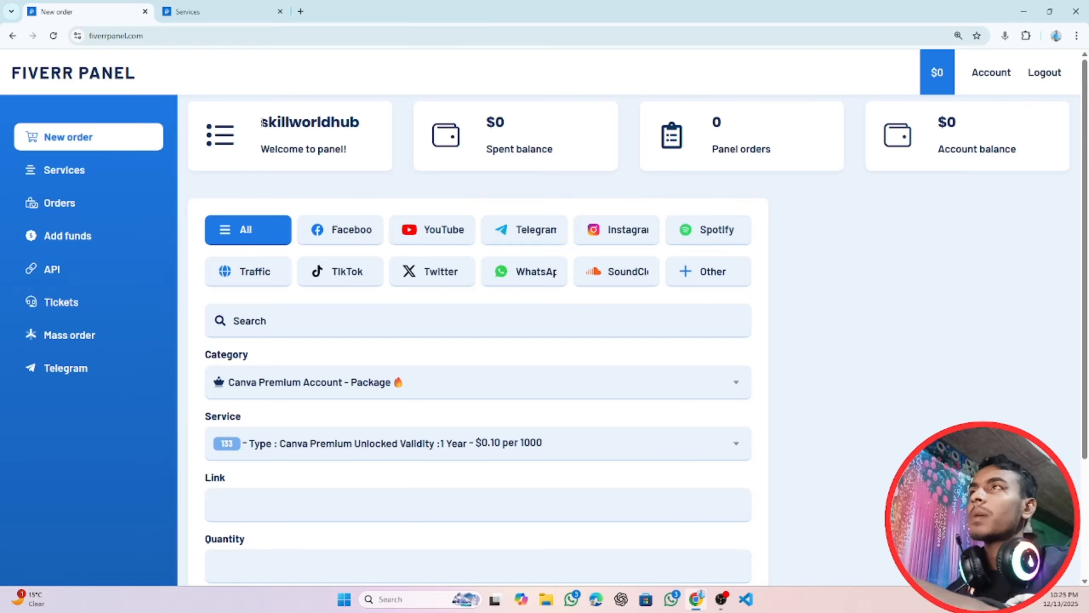
pyautogui.moveTo(262, 122); pyautogui.dragTo(367, 129)
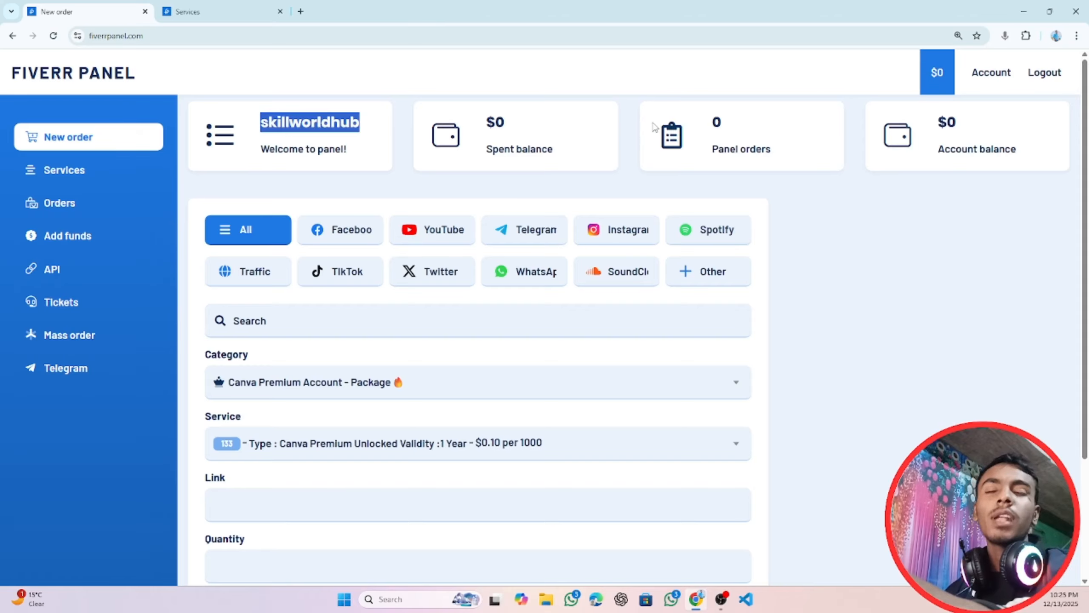
pyautogui.moveTo(260, 122); pyautogui.dragTo(352, 147)
pyautogui.click(356, 145)
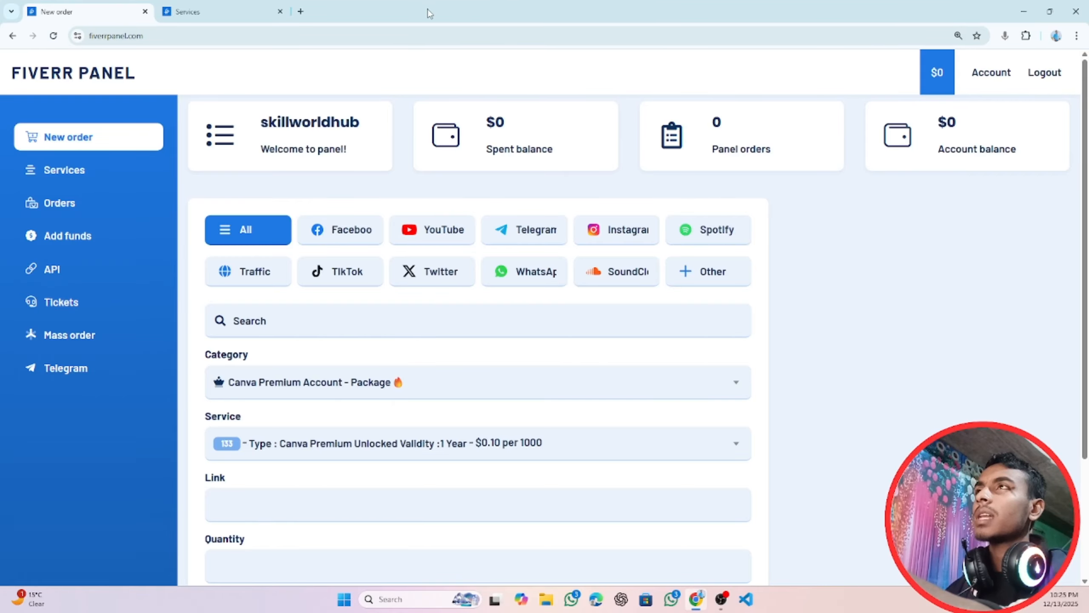
# Filter the order form to Facebook and select service 5316, No Refill, in the category Facebook Followers | Any Type | Cheapest S1.
pyautogui.click(350, 232)
pyautogui.scroll(-5, 480, 208)
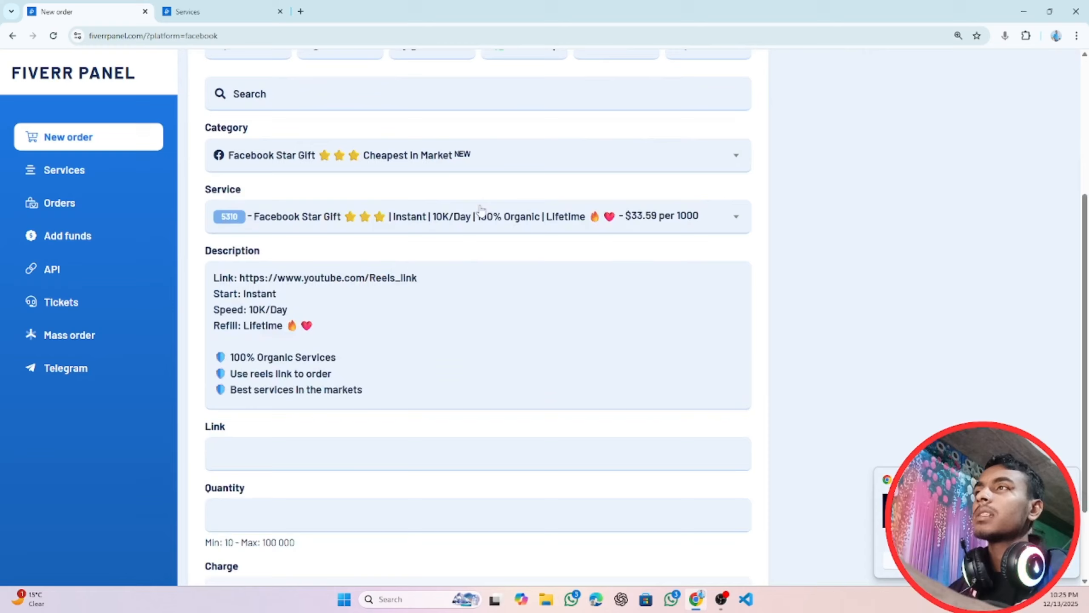
pyautogui.click(430, 162)
pyautogui.click(360, 229)
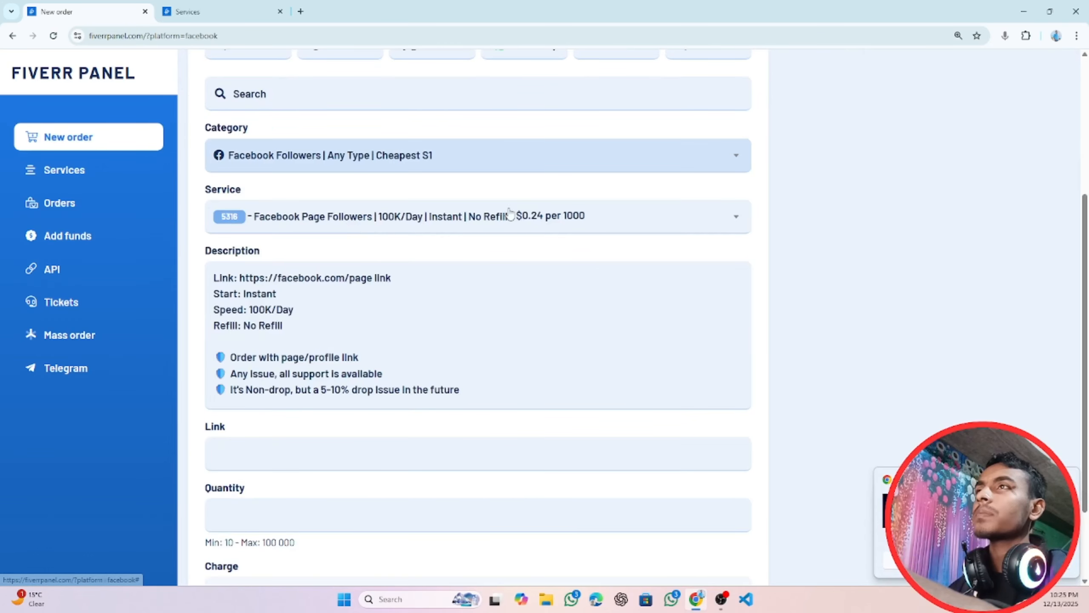
pyautogui.click(500, 216)
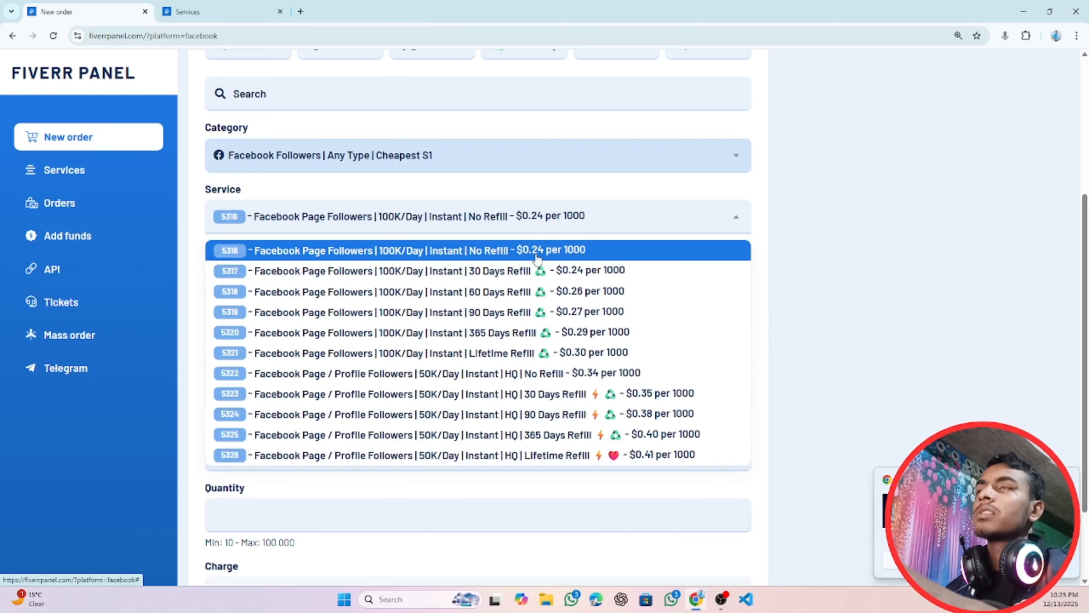
pyautogui.click(542, 256)
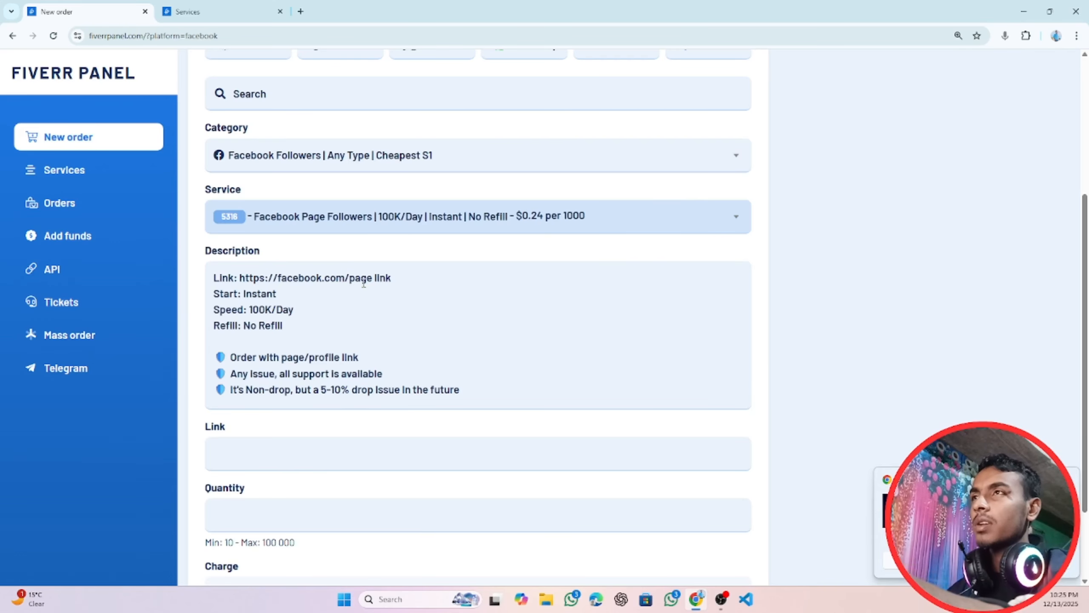
# Examine the required page link format and the empty Link and Quantity fields of the Facebook Page Followers order form.
pyautogui.moveTo(396, 278)
pyautogui.mouseDown()
pyautogui.moveTo(223, 278)
pyautogui.moveTo(389, 279)
pyautogui.mouseUp()
pyautogui.click(392, 279)
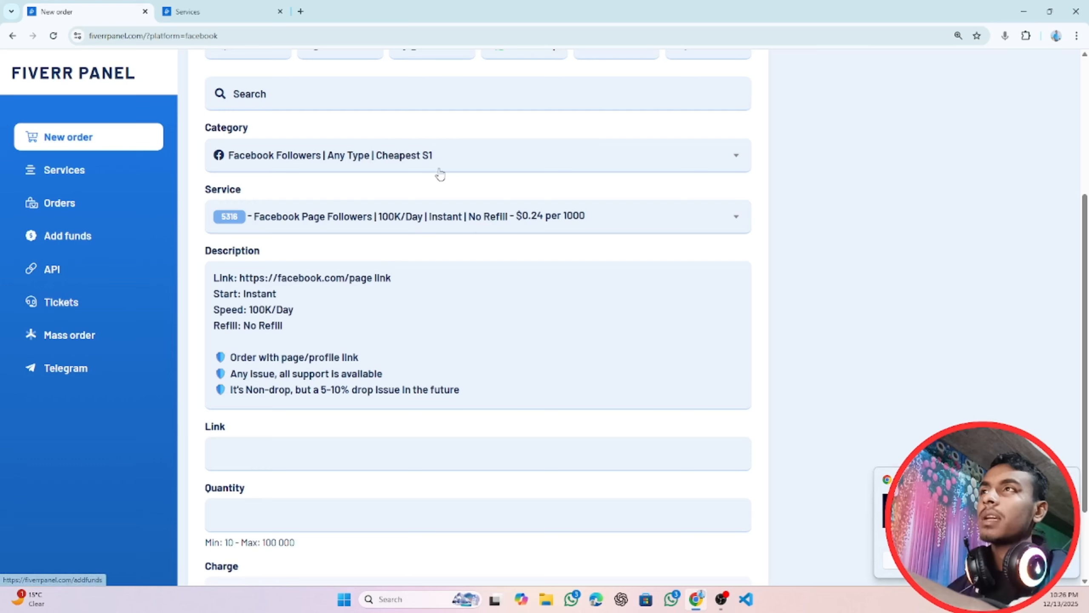
pyautogui.scroll(-1, 260, 363)
pyautogui.scroll(-2, 260, 362)
pyautogui.click(246, 356)
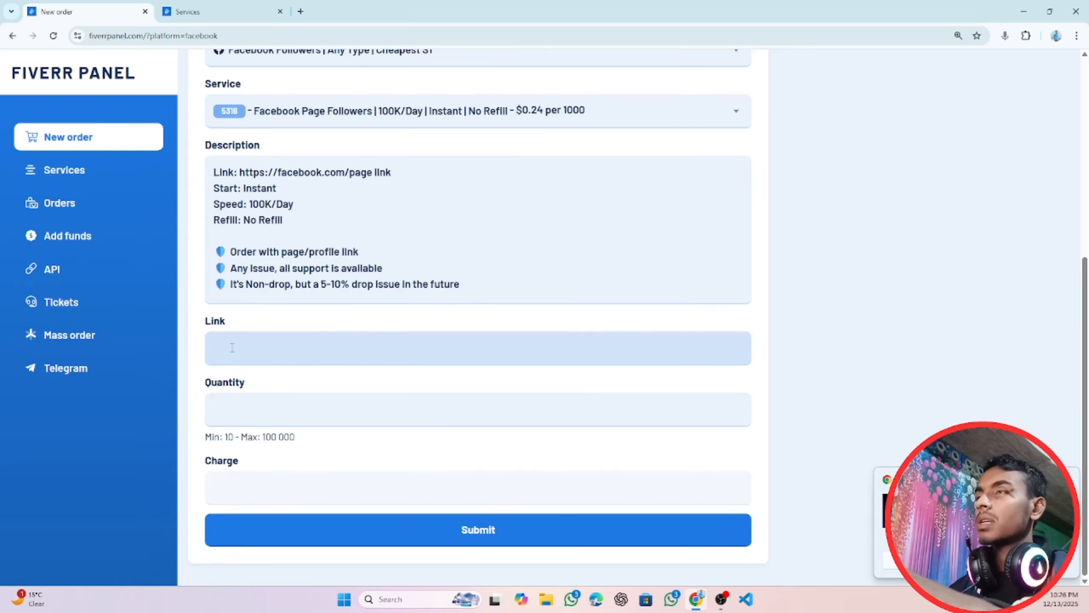
pyautogui.rightClick(232, 347)
pyautogui.click(409, 356)
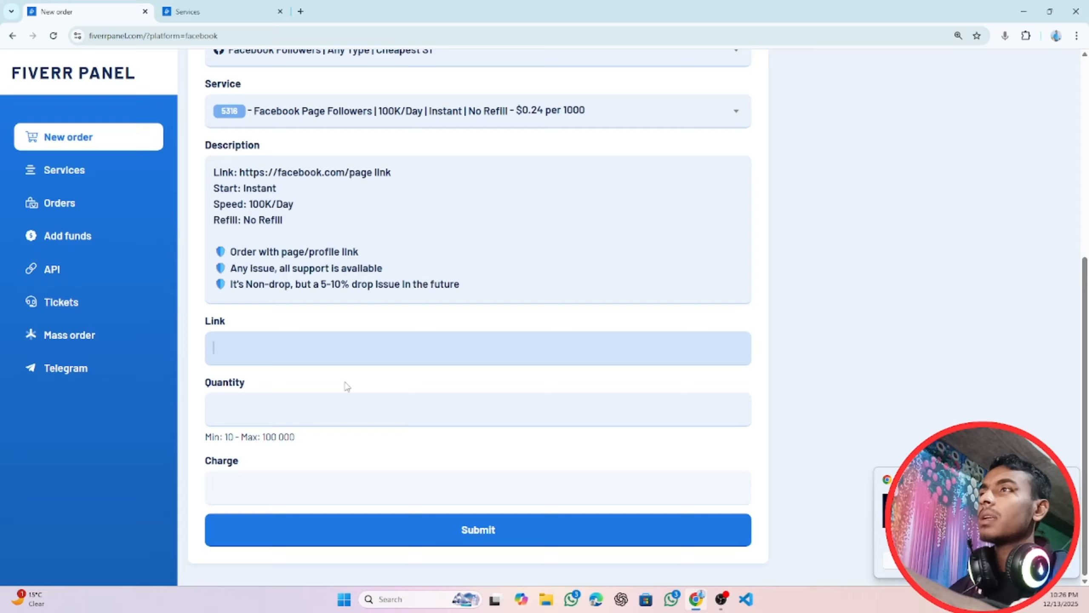
pyautogui.click(228, 413)
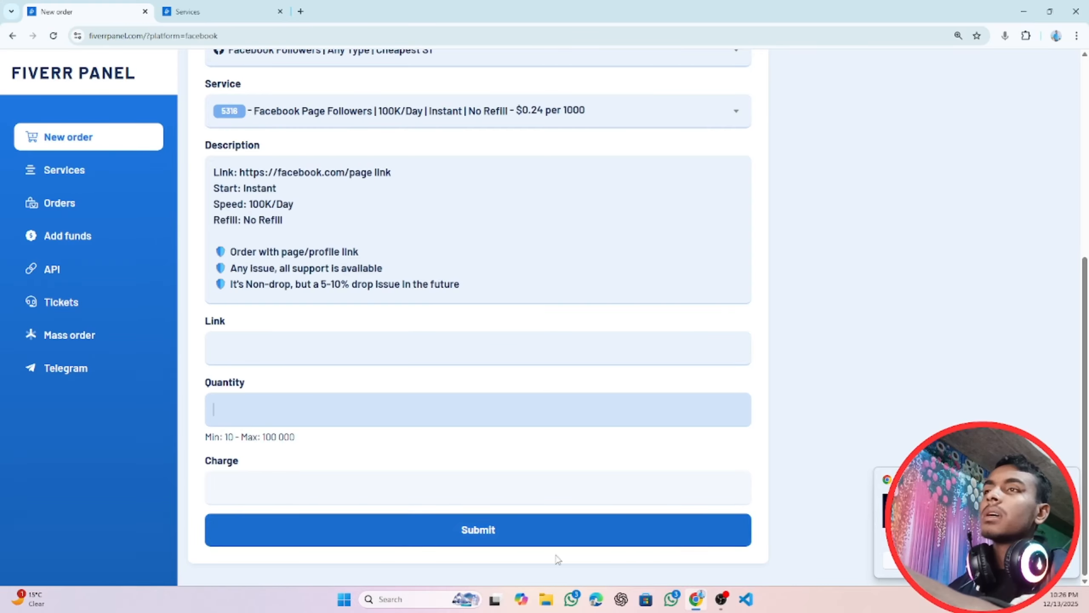
pyautogui.scroll(5, 568, 369)
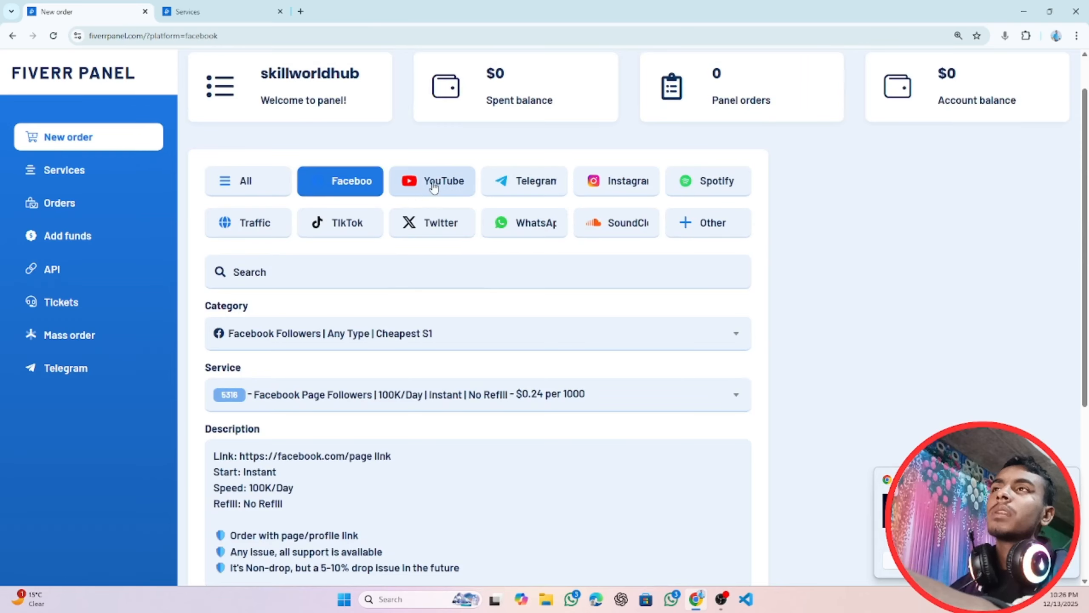